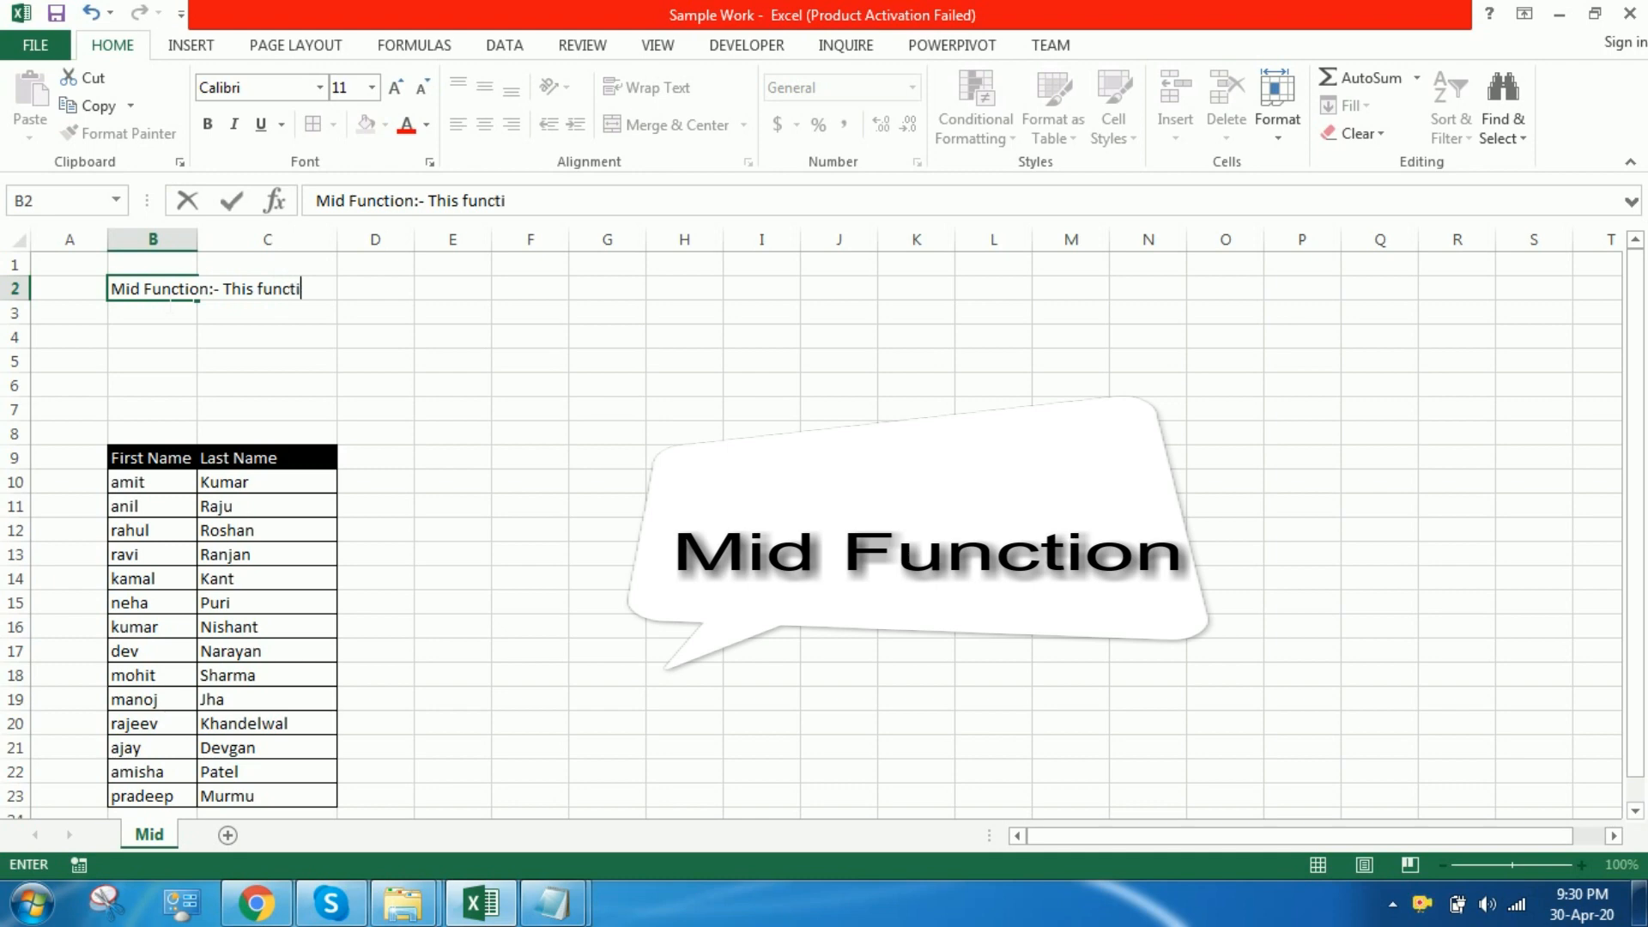
# Step: Complete the description in B2 so it reads "Mid Function:- This function extracts the characters from the middle of the string."
pyautogui.write('acts')
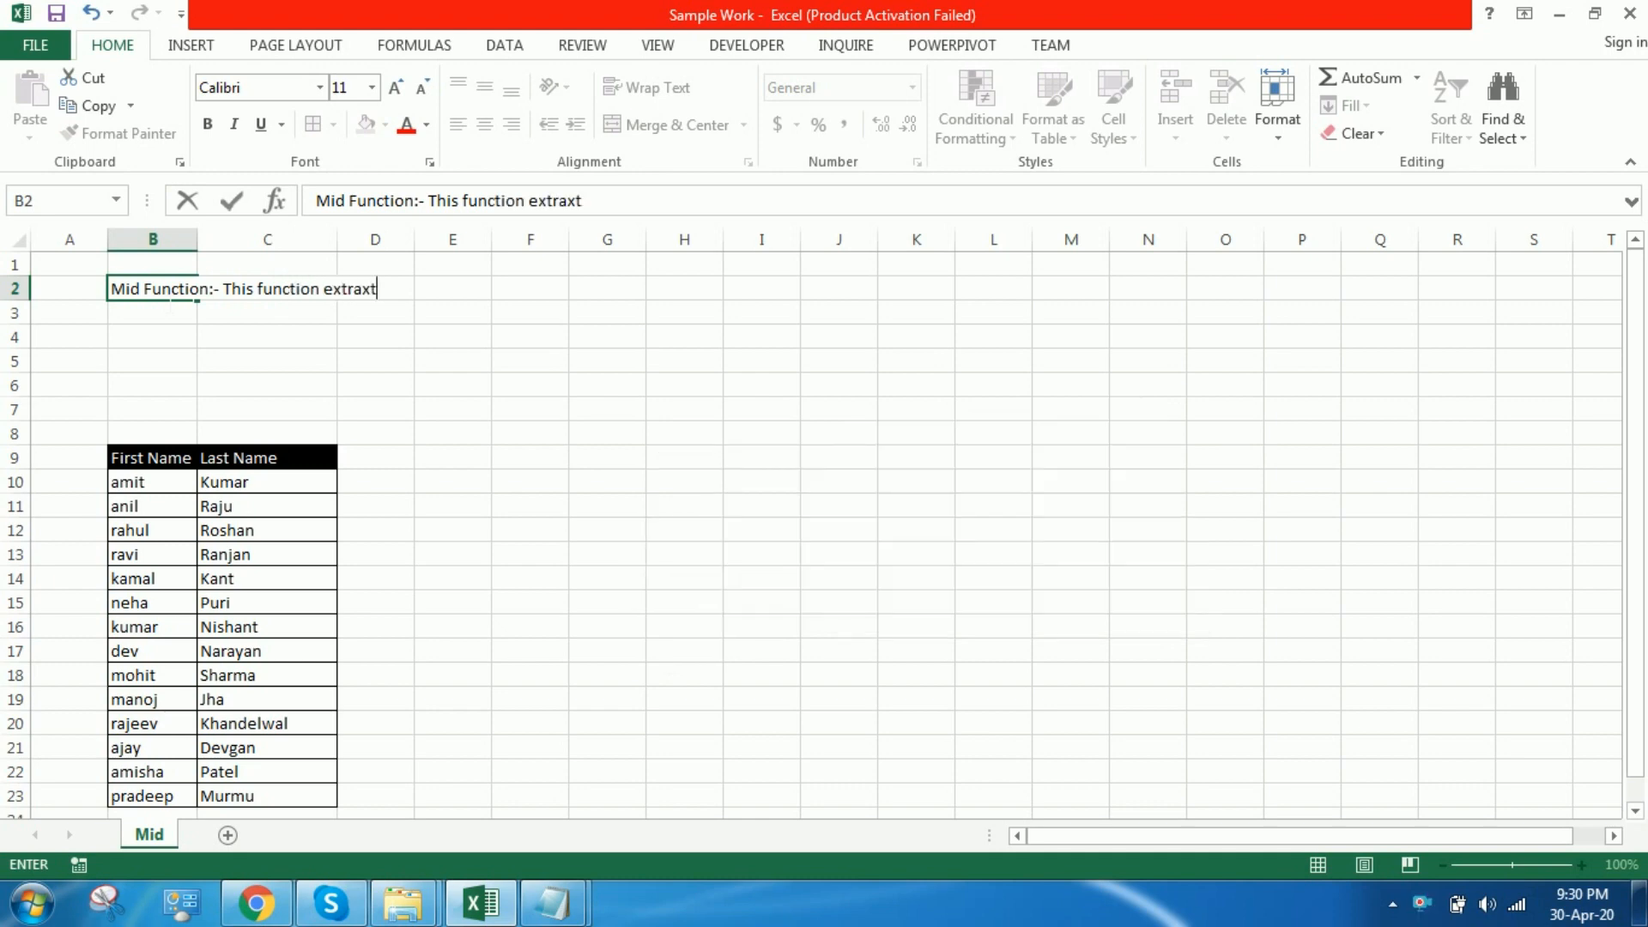
pyautogui.press('BackSpace')
pyautogui.press('BackSpace')
pyautogui.press('BackSpace')
pyautogui.write('c')
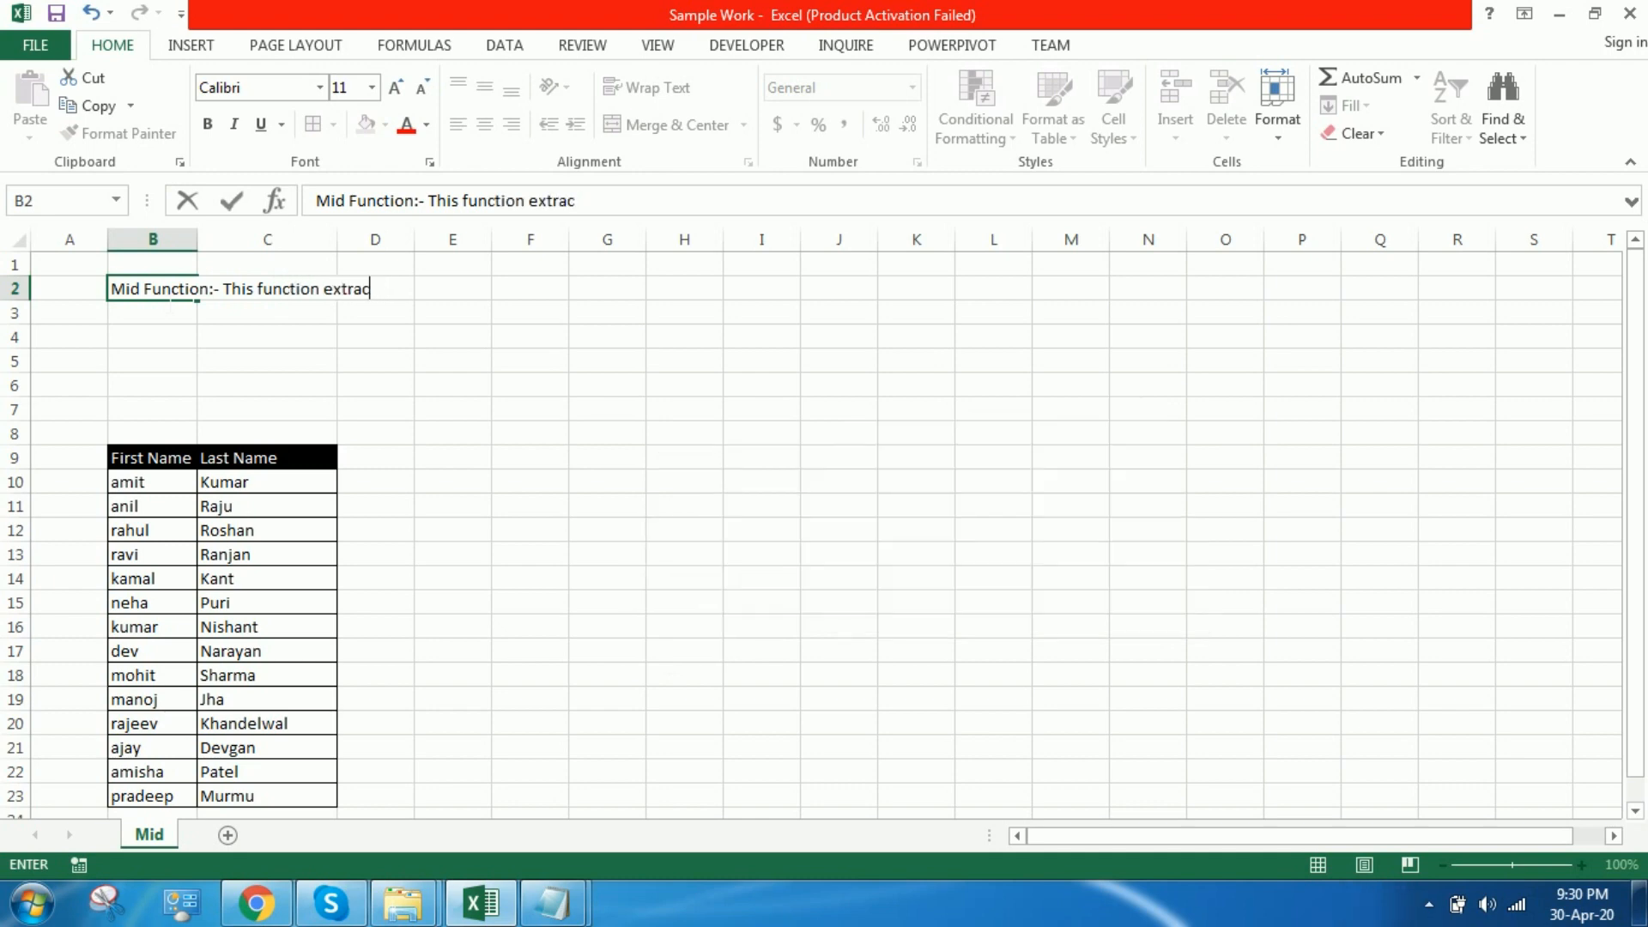
pyautogui.write('ts the ch')
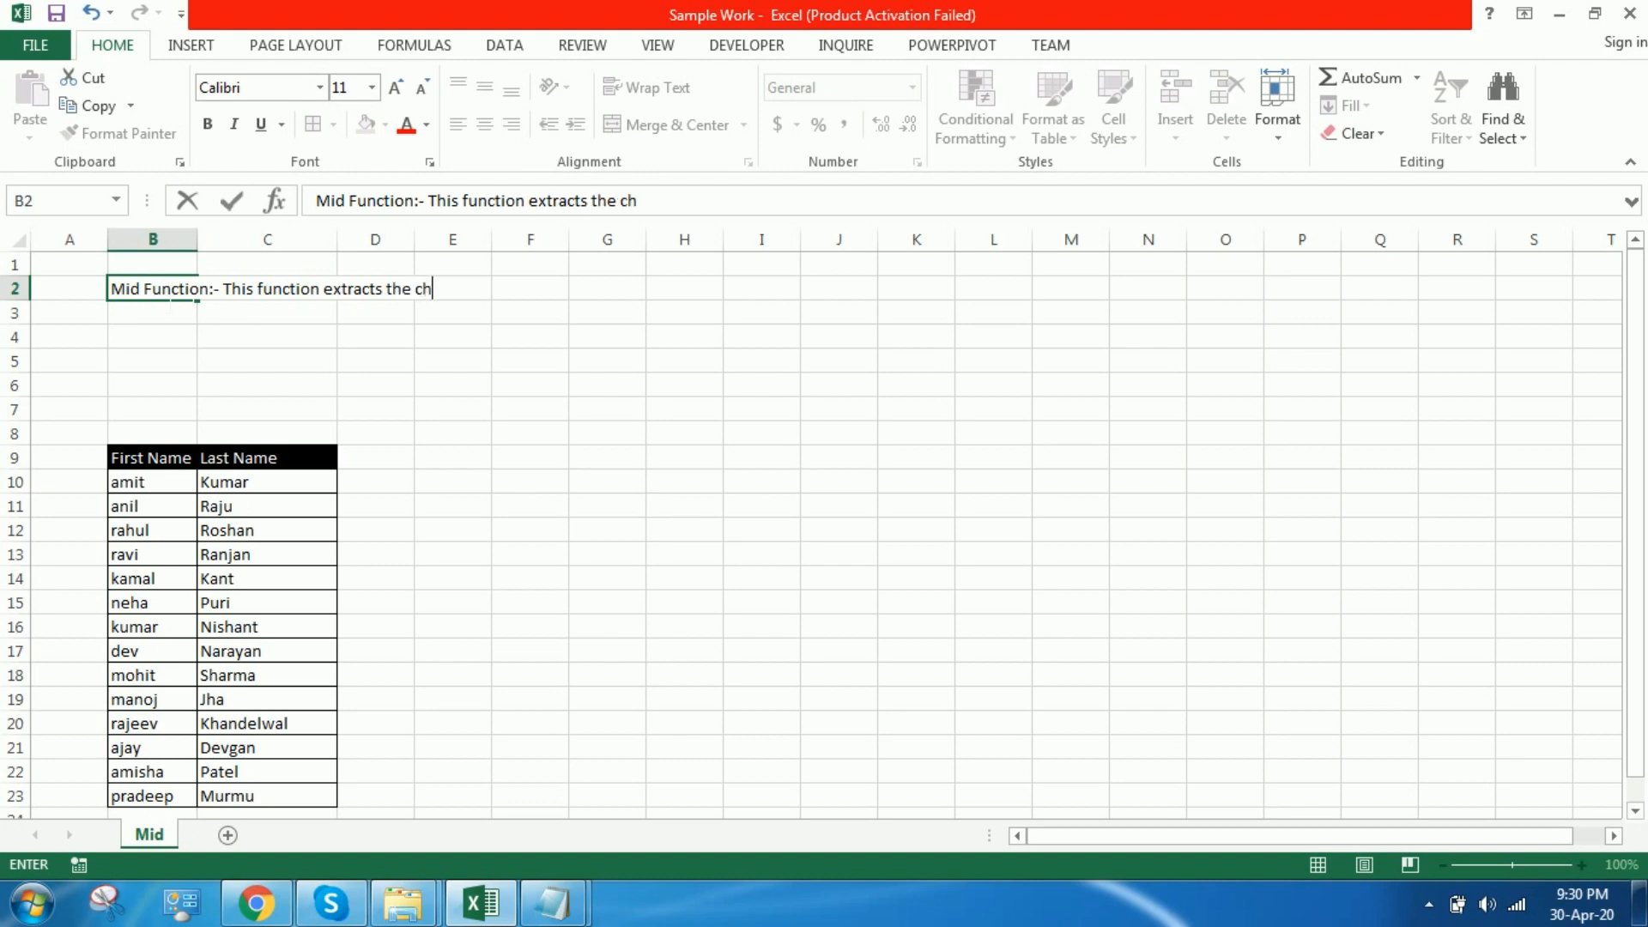
pyautogui.write('aract')
pyautogui.write('ers fr')
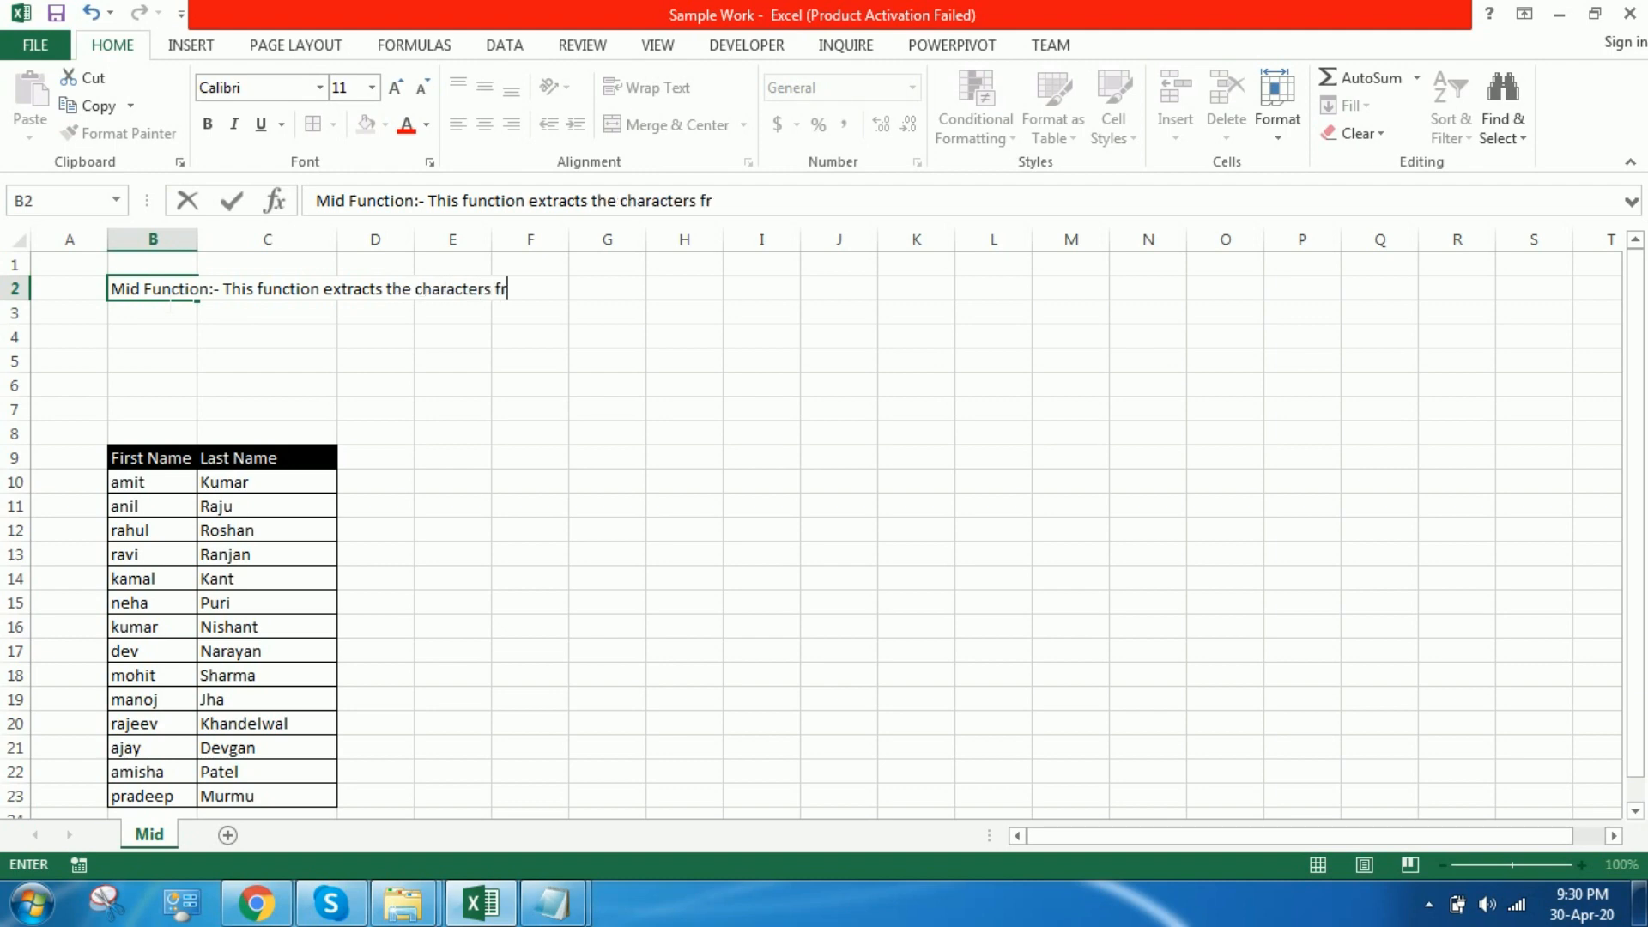
pyautogui.write('om the mi')
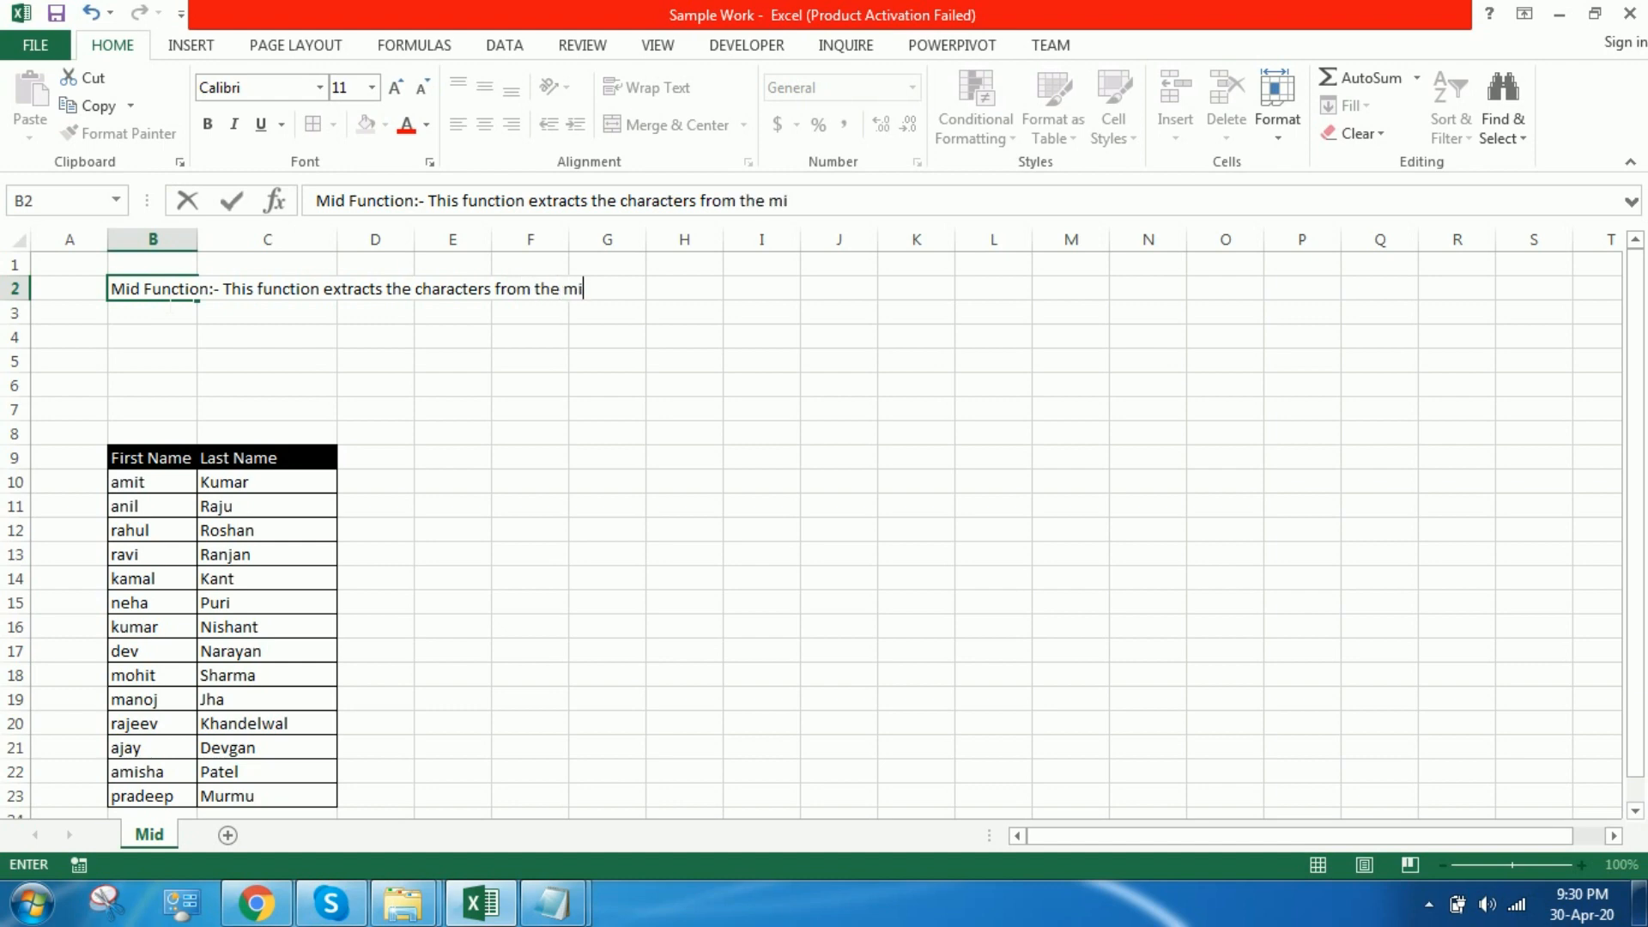
pyautogui.write('ddle of the ')
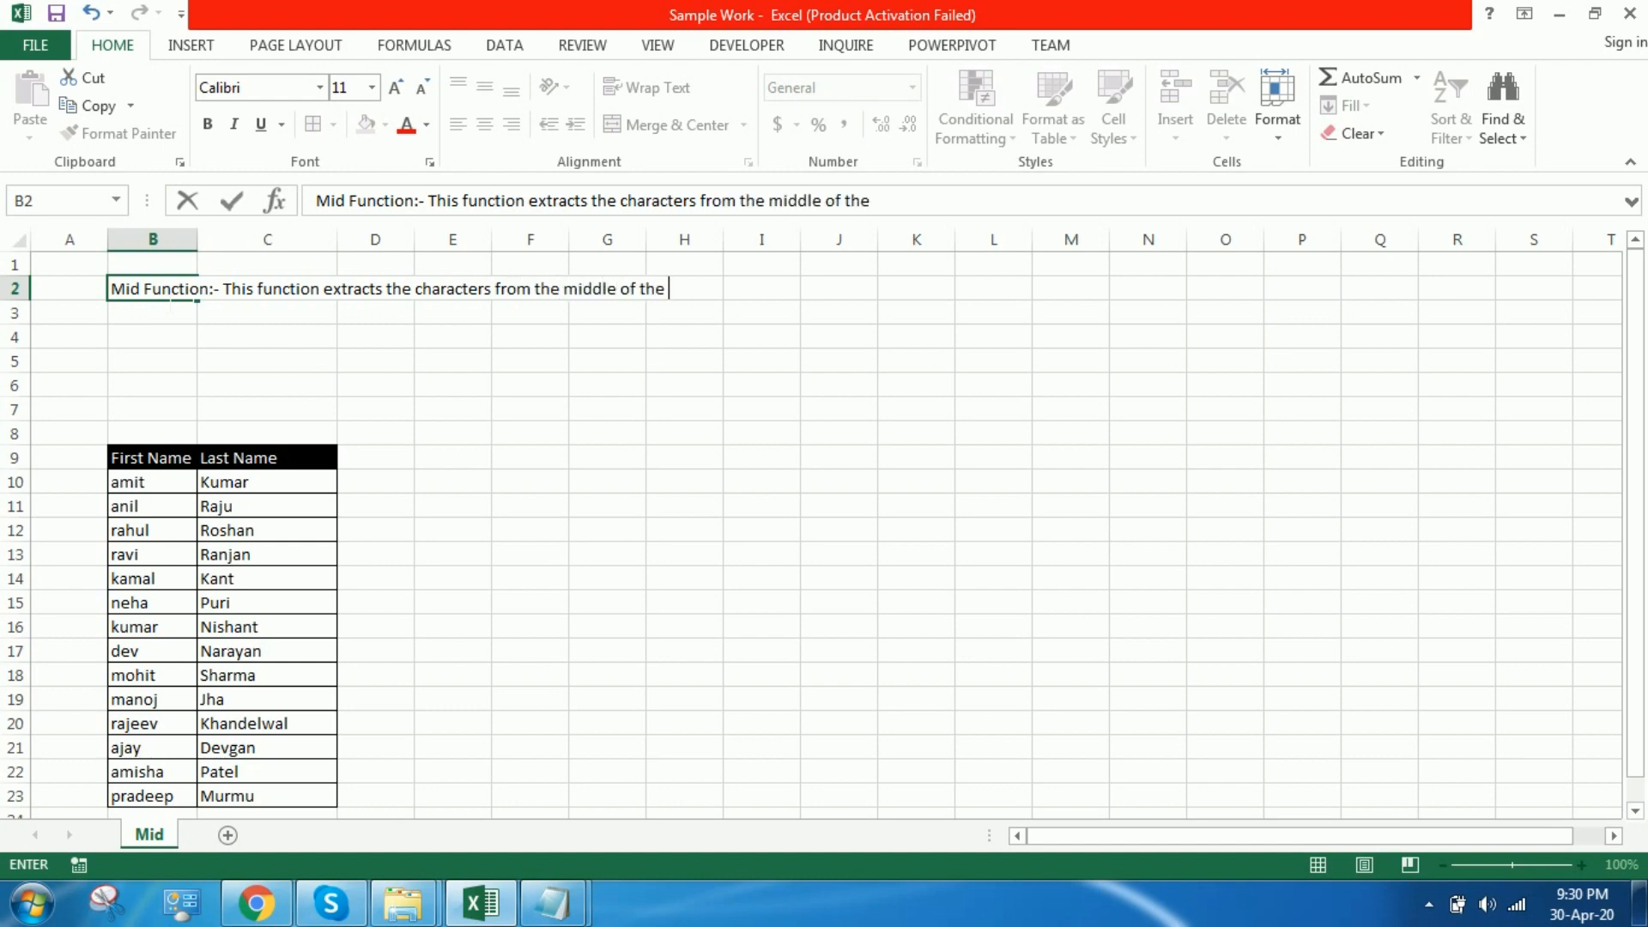
pyautogui.write('string.')
pyautogui.press('Return')
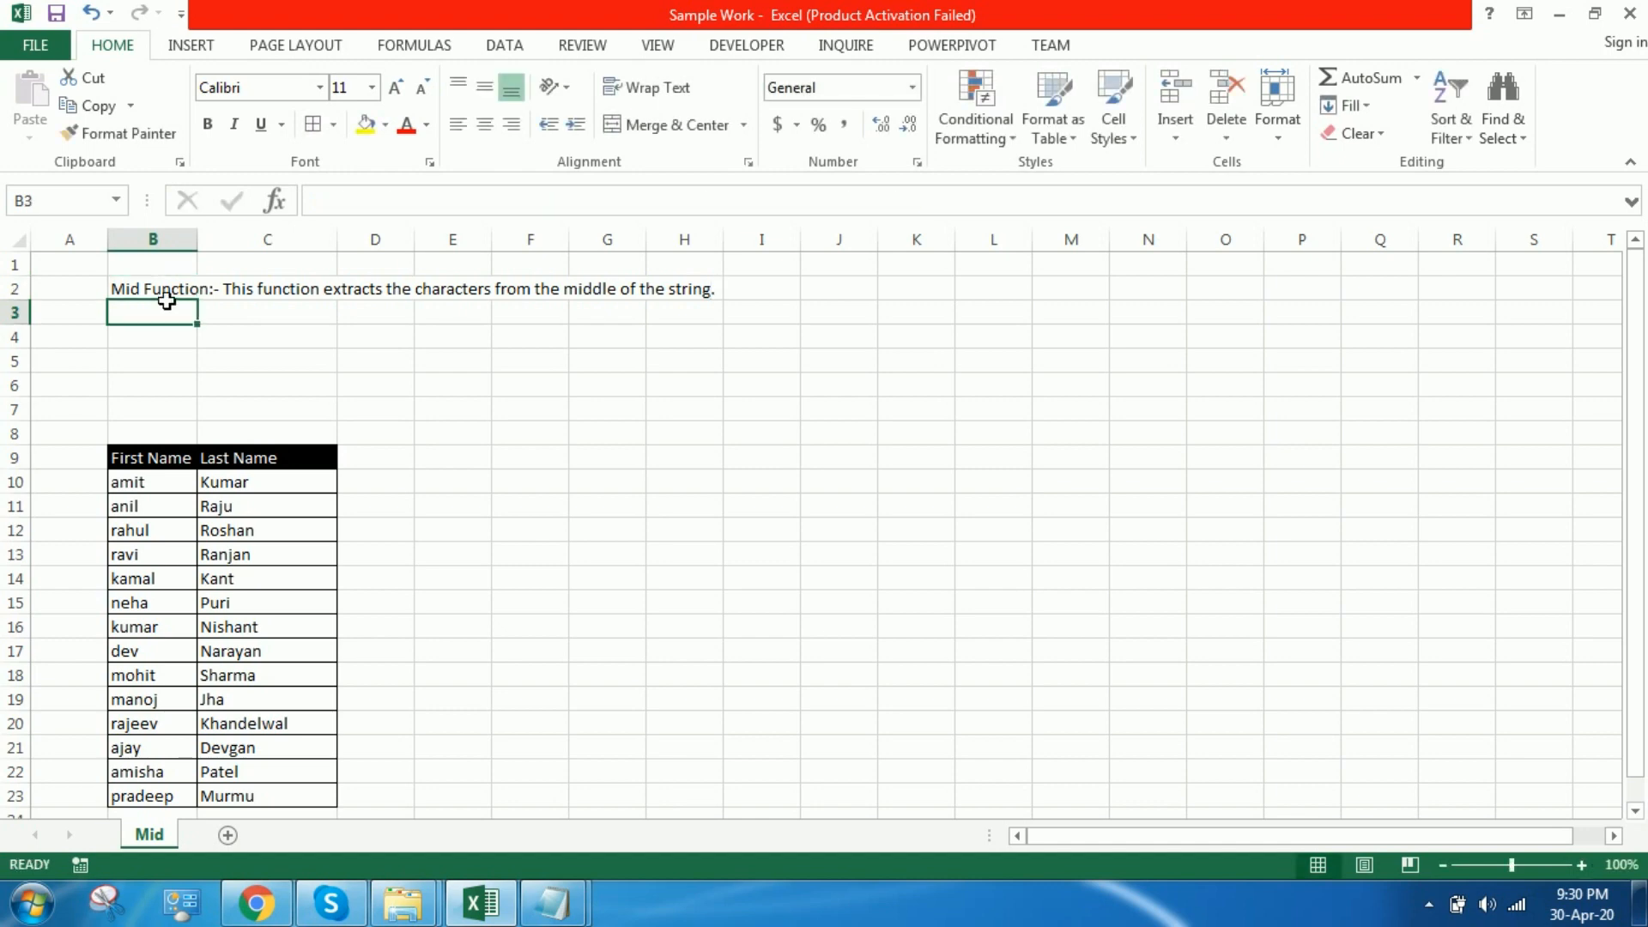
pyautogui.write('Its')
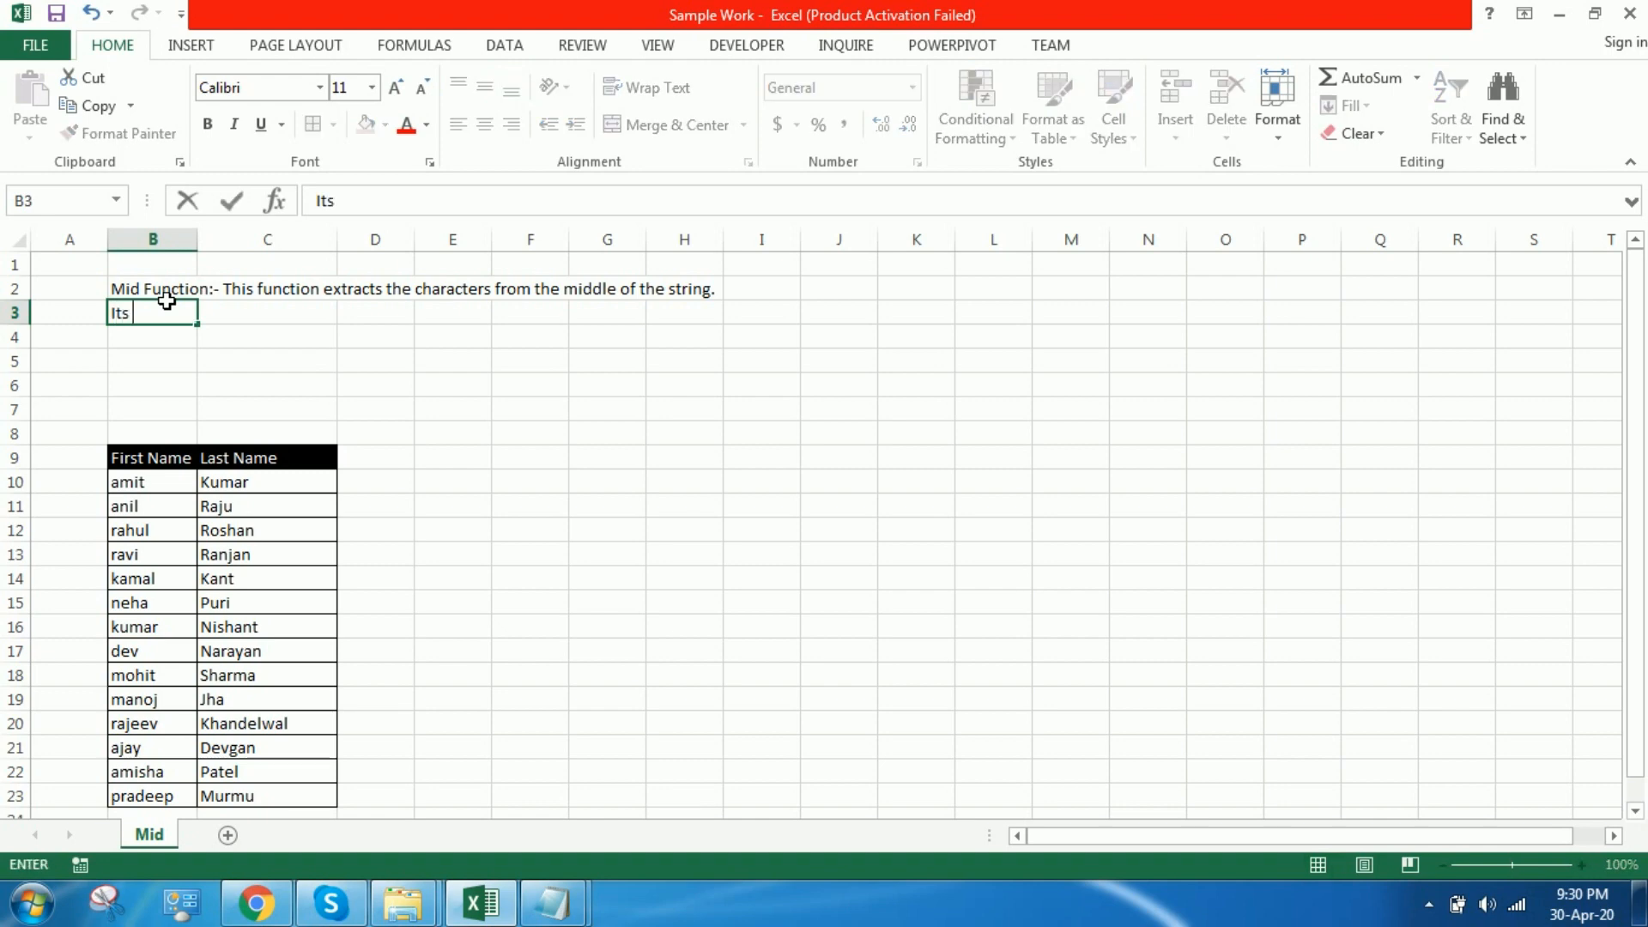
pyautogui.press('BackSpace')
pyautogui.write('go')
pyautogui.press('BackSpace')
pyautogui.press('BackSpace')
pyautogui.press('BackSpace')
pyautogui.press('BackSpace')
pyautogui.press('BackSpace')
# Step: Begin the explanation in B3 with "Here in this function, we give starting point"
pyautogui.write('Here in t')
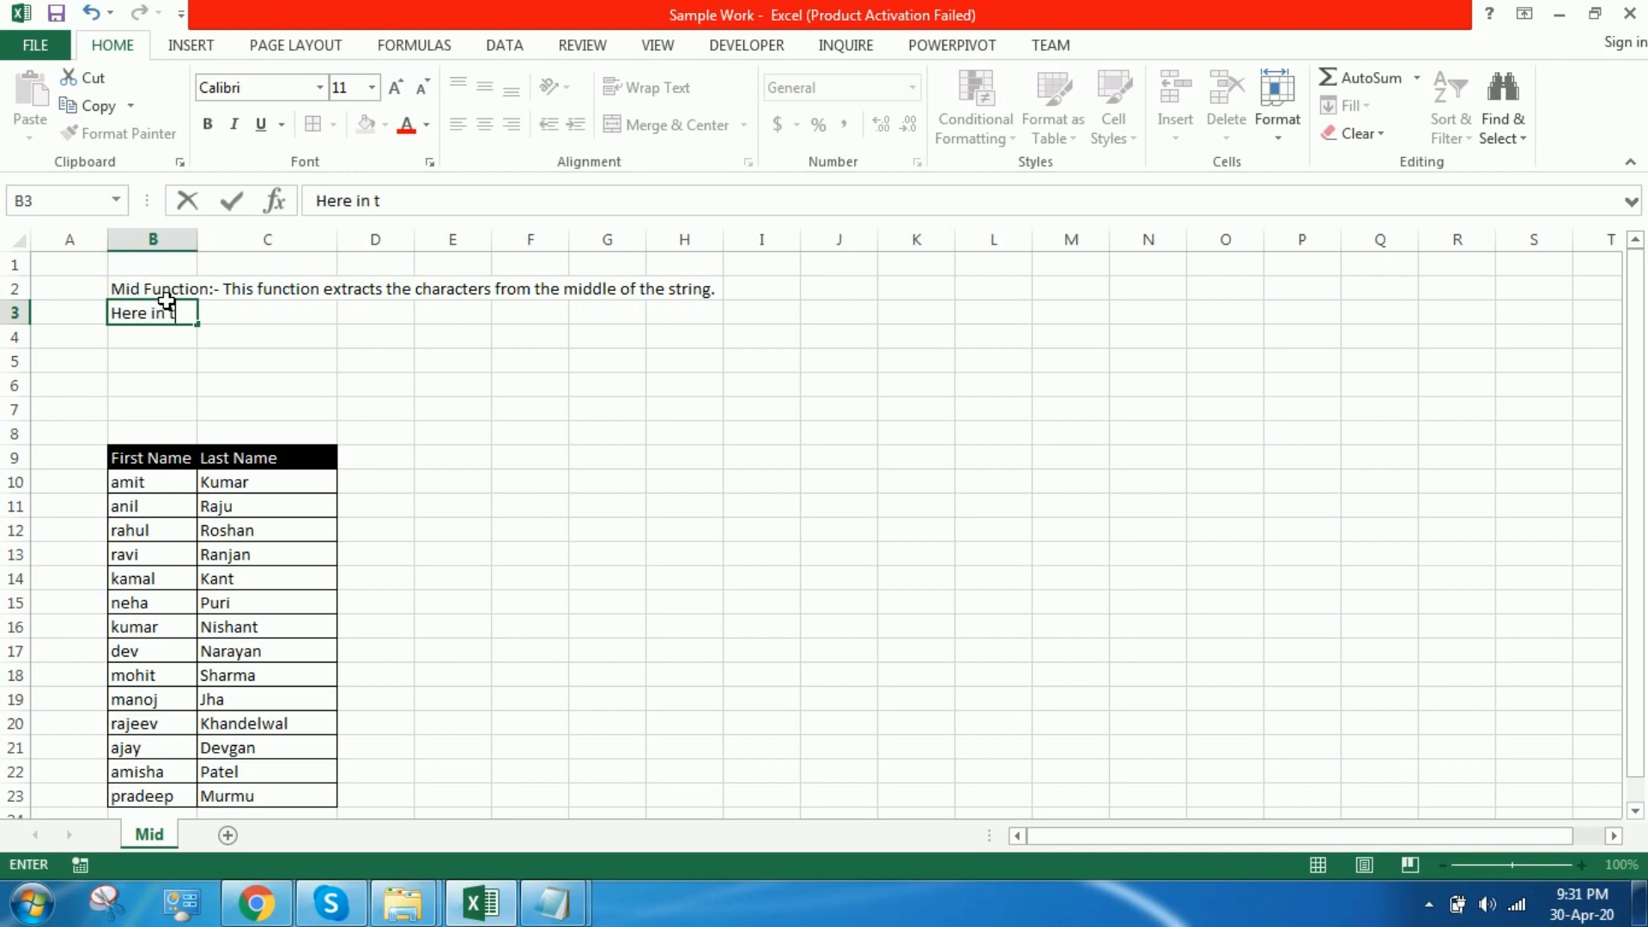
pyautogui.write('his function, we gi')
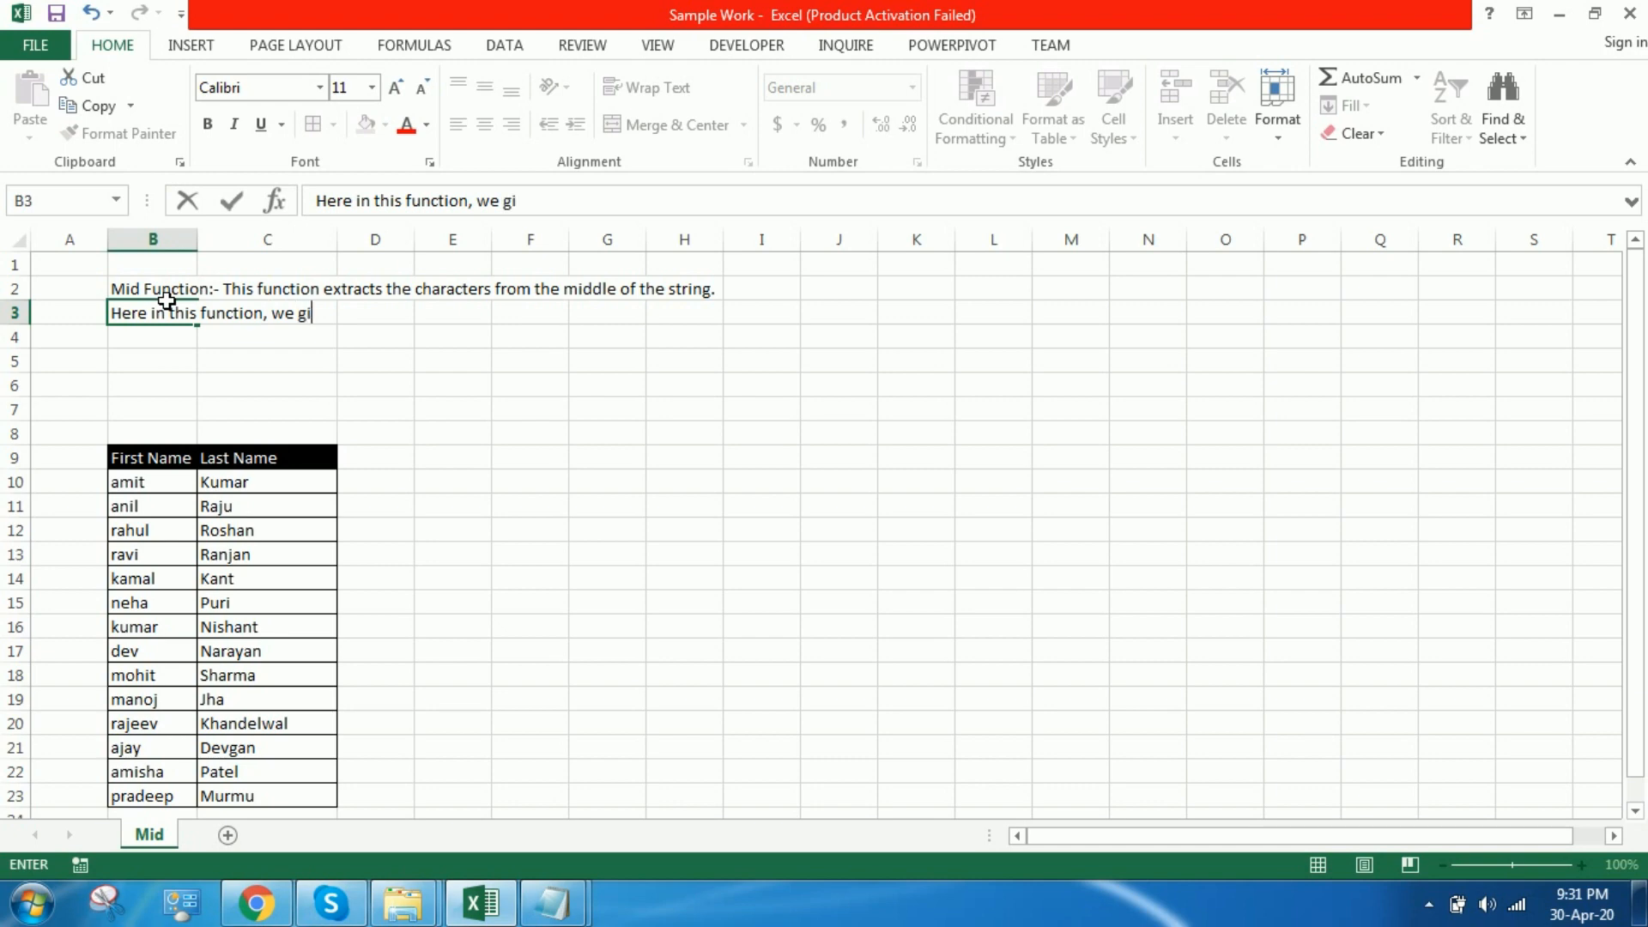
pyautogui.write('ve starting')
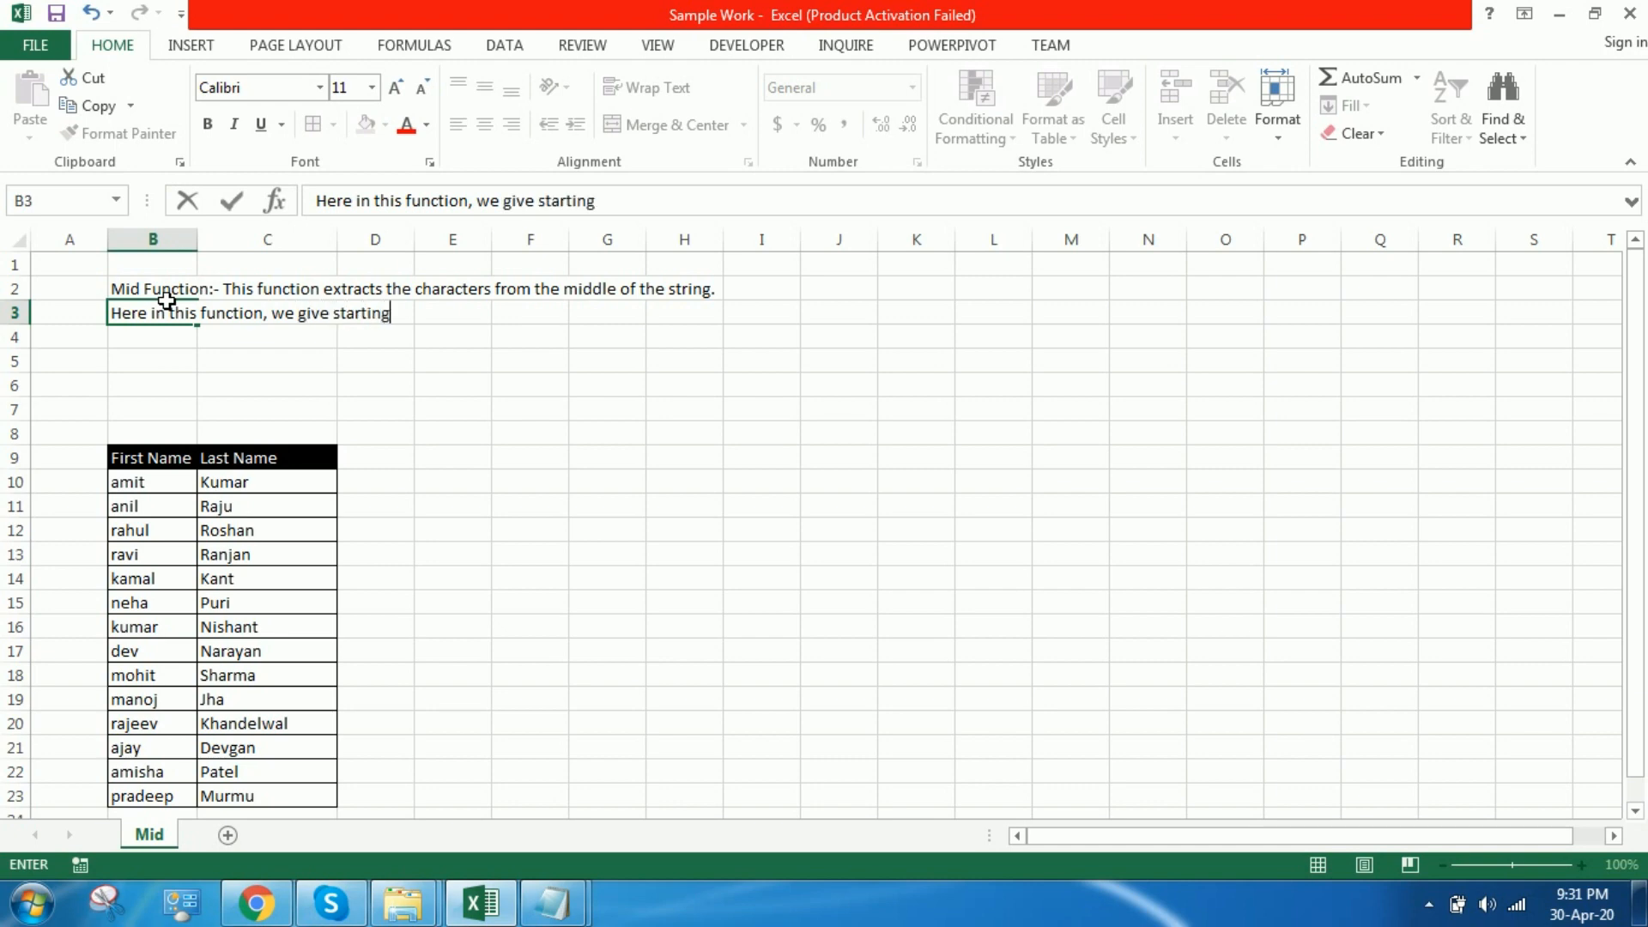
pyautogui.write(' point andd the end point t')
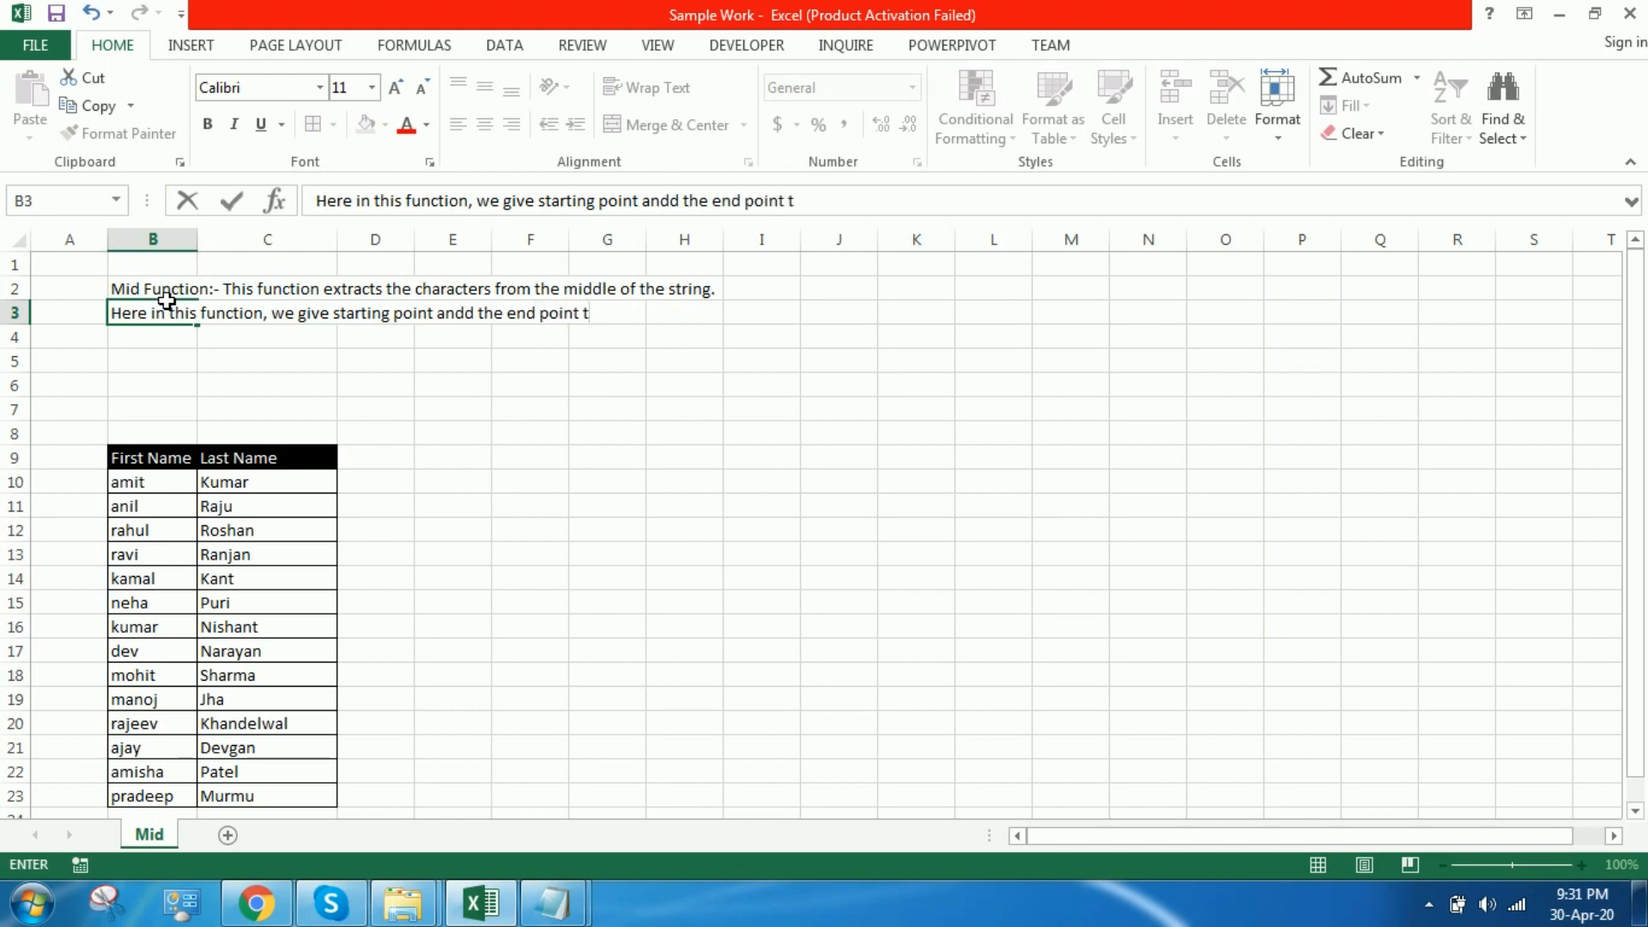
pyautogui.press('BackSpace')
pyautogui.press('BackSpace')
pyautogui.press('BackSpace')
pyautogui.press('BackSpace')
pyautogui.press('BackSpace')
pyautogui.press('BackSpace')
pyautogui.press('BackSpace')
pyautogui.press('BackSpace')
pyautogui.press('BackSpace')
pyautogui.press('BackSpace')
pyautogui.press('BackSpace')
pyautogui.press('BackSpace')
pyautogui.press('BackSpace')
pyautogui.press('BackSpace')
pyautogui.press('BackSpace')
pyautogui.press('BackSpace')
pyautogui.press('BackSpace')
pyautogui.press('BackSpace')
pyautogui.press('BackSpace')
pyautogui.press('BackSpace')
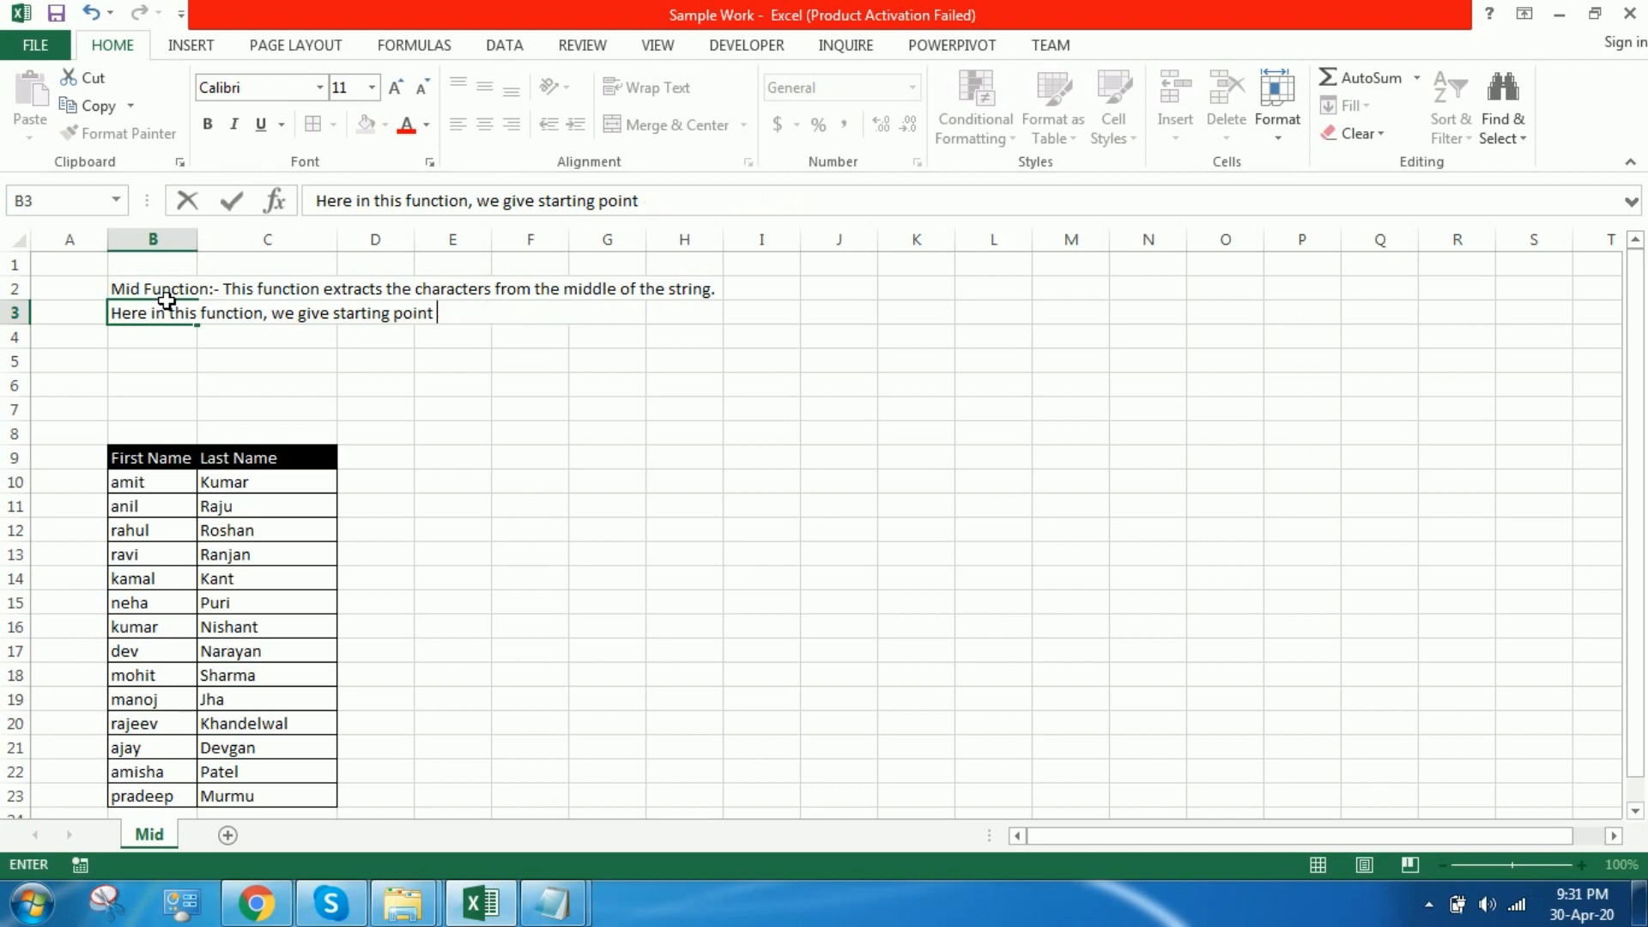
# Step: Continue the B3 explanation with "from which we have to extract the string"
pyautogui.write('from whi')
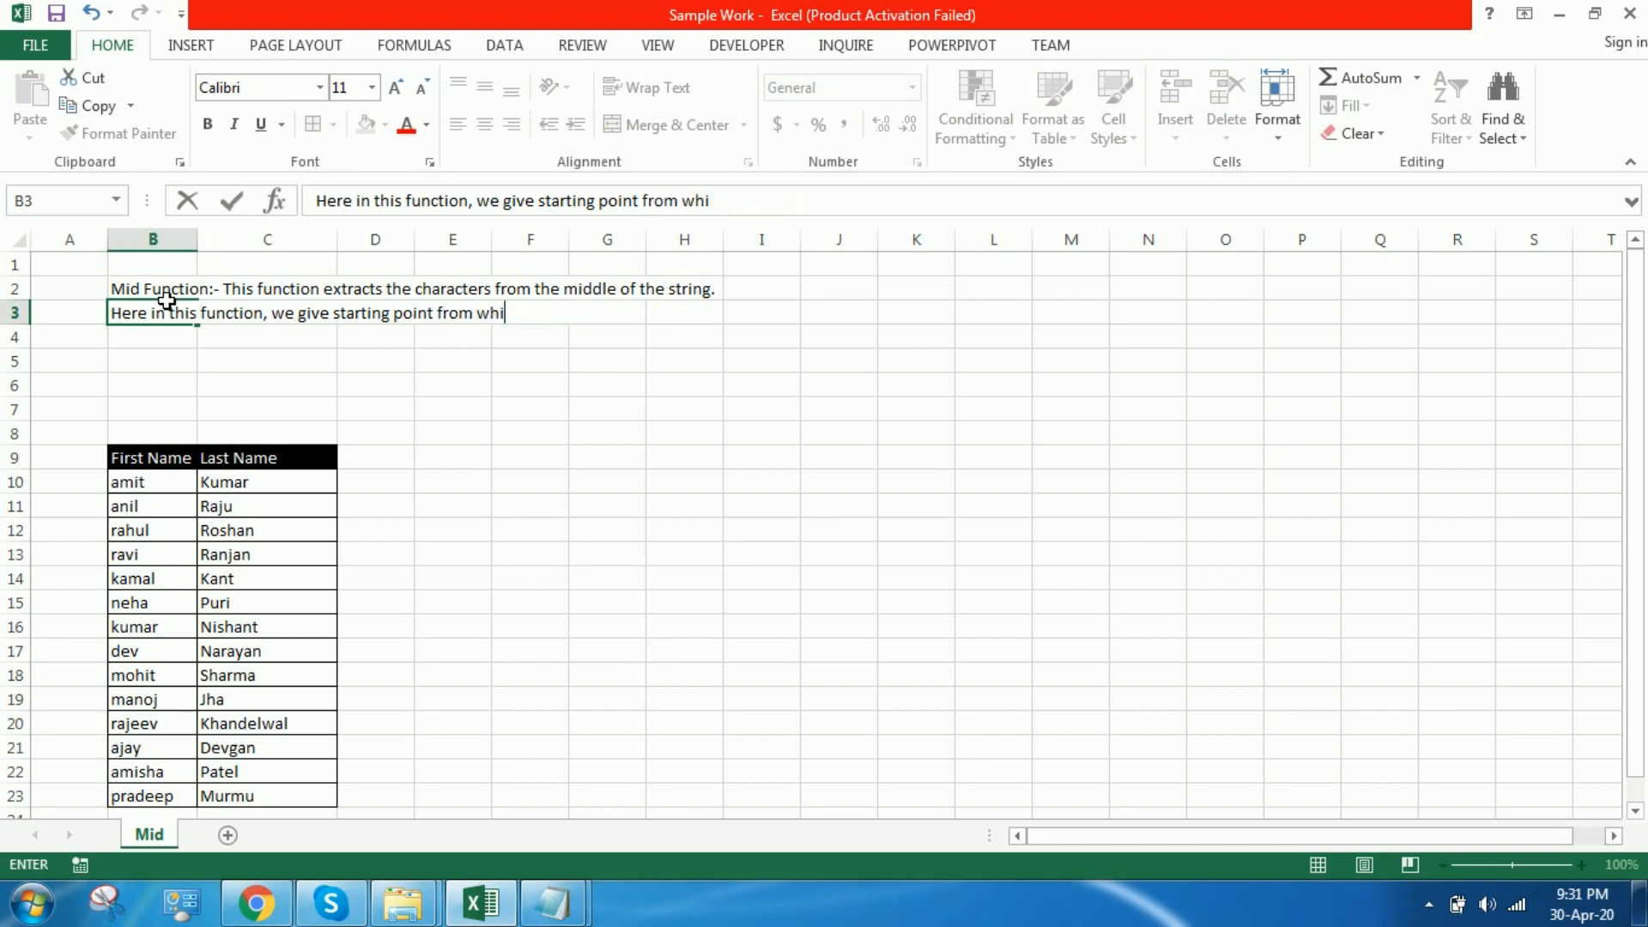
pyautogui.write('ch we have ')
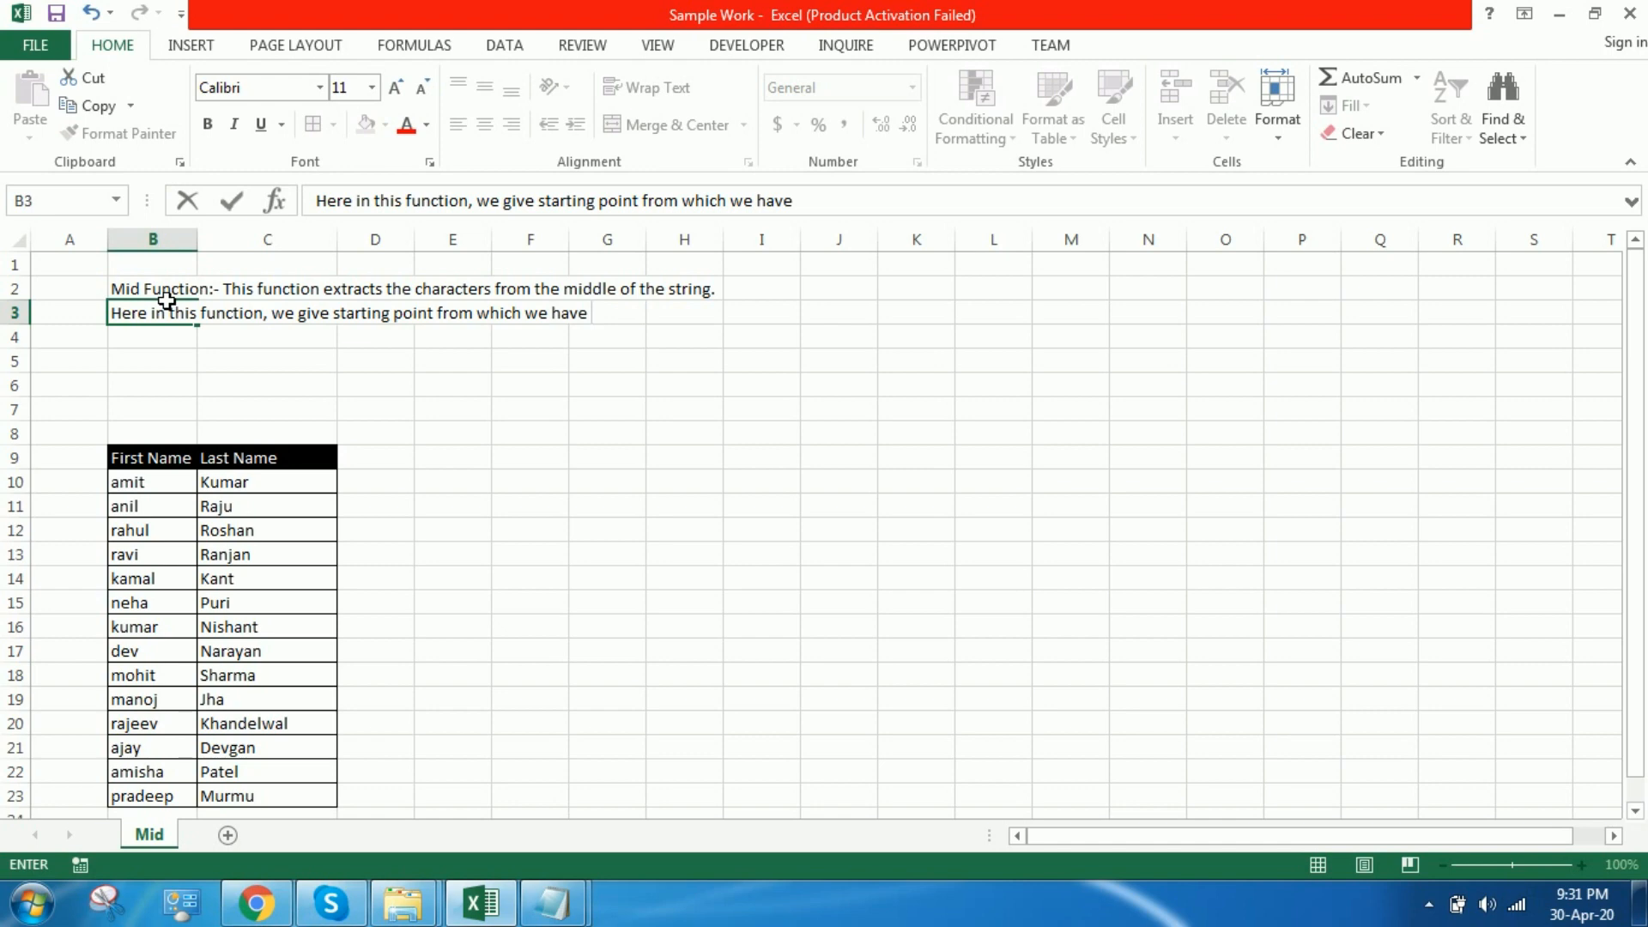
pyautogui.write('to extarct t')
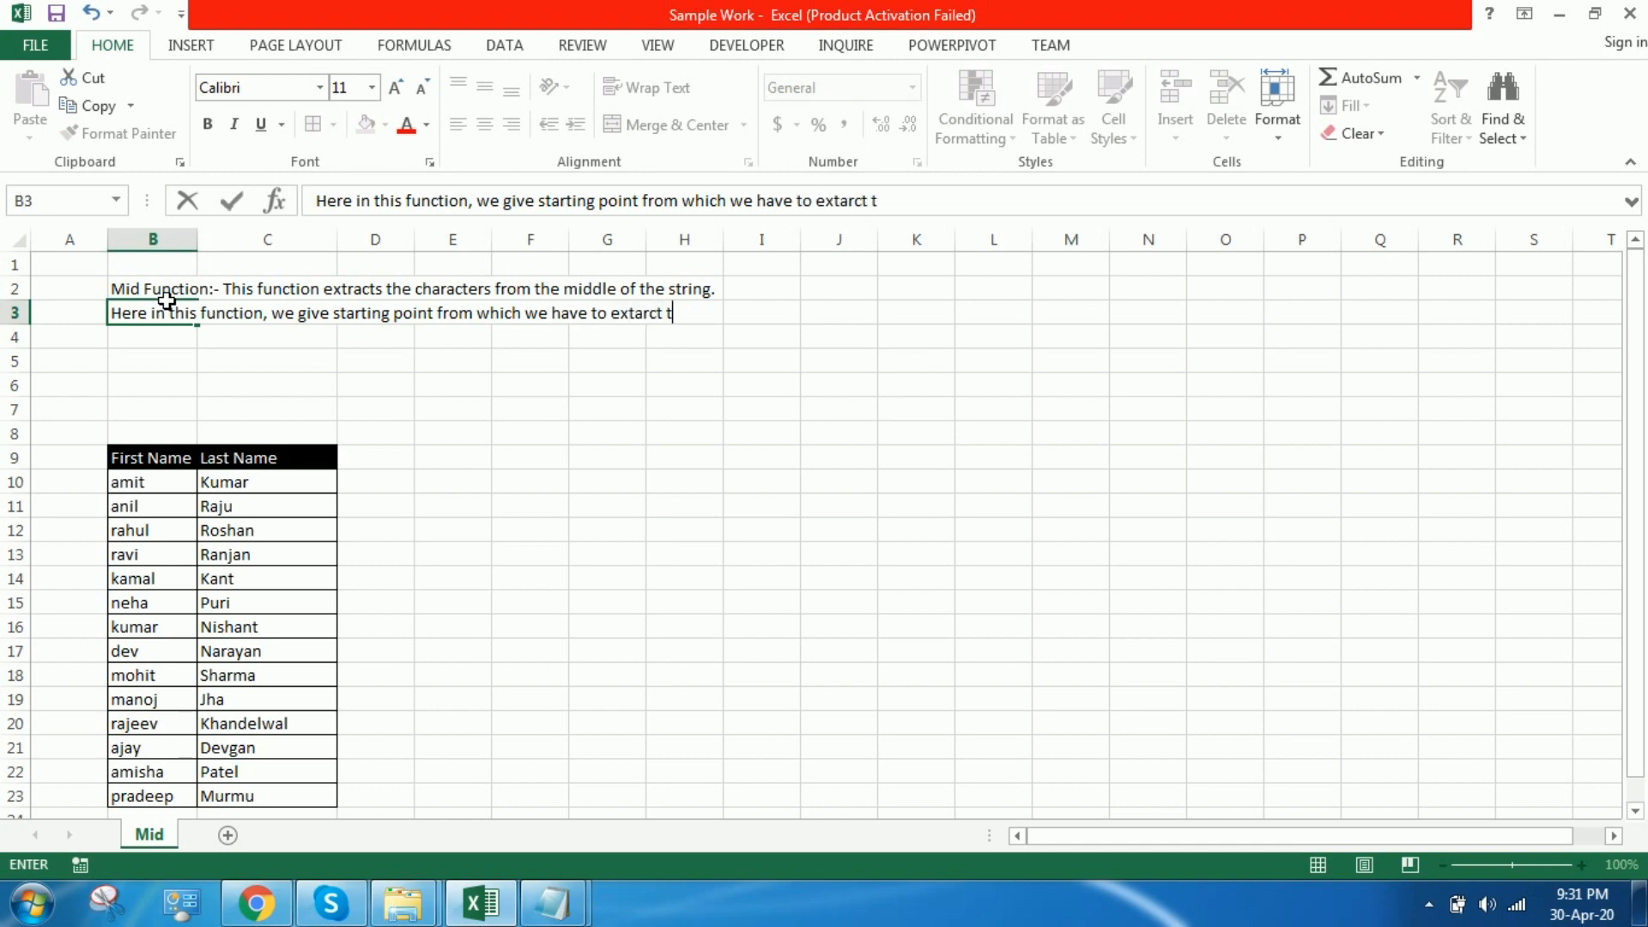
pyautogui.press('BackSpace')
pyautogui.press('BackSpace')
pyautogui.press('BackSpace')
pyautogui.press('BackSpace')
pyautogui.write('ract the strin')
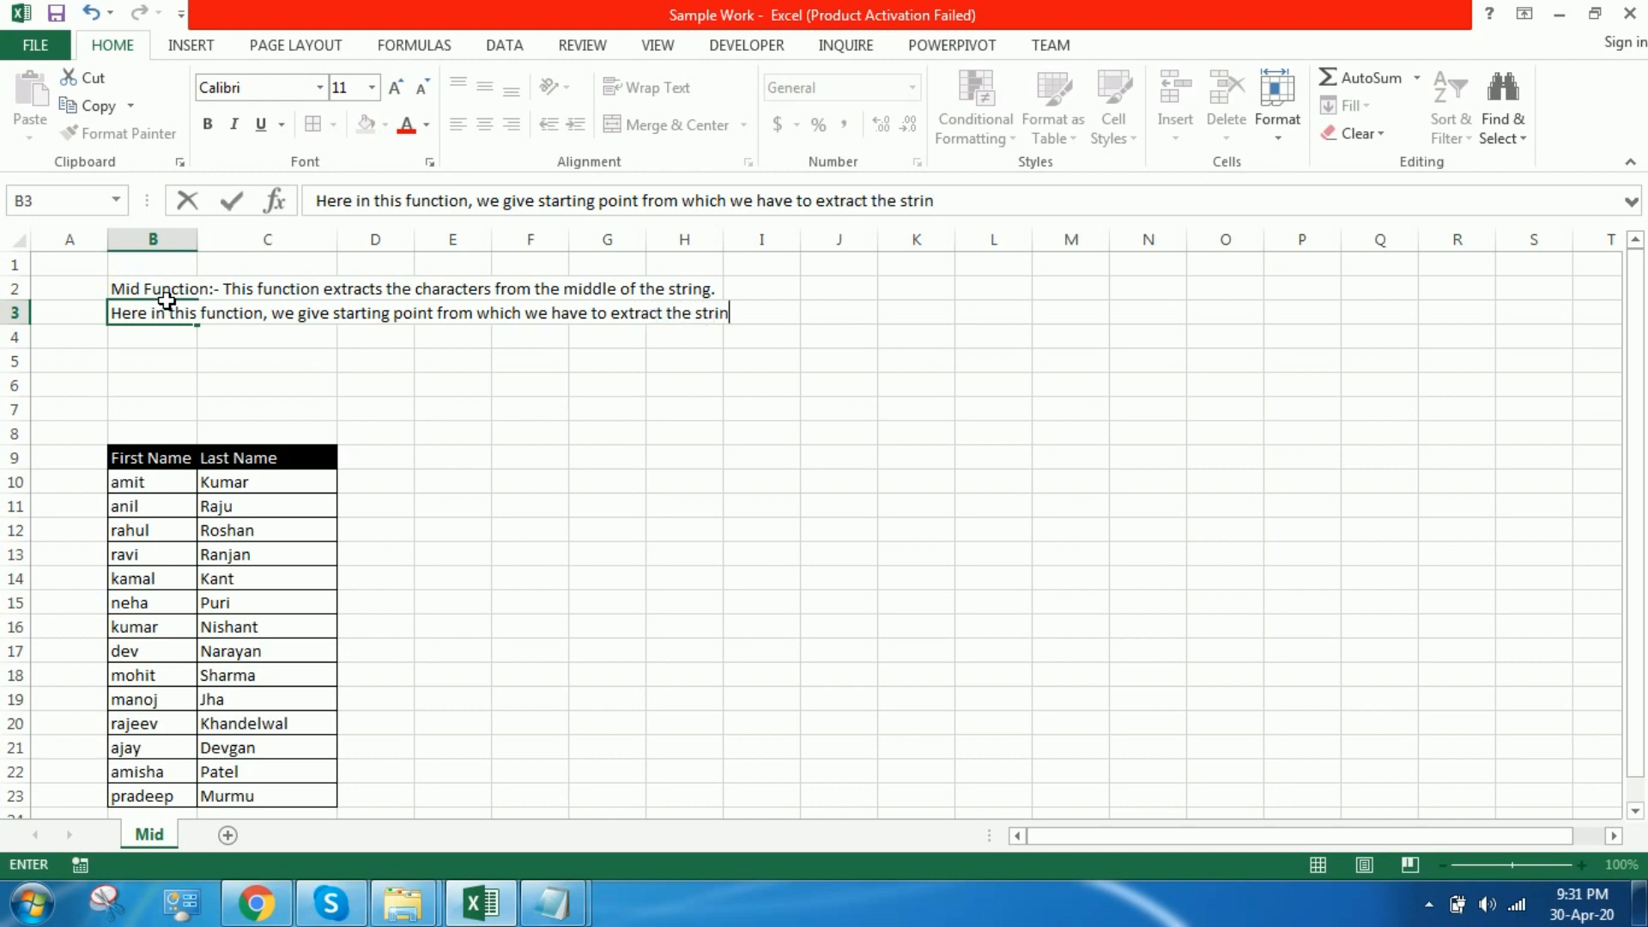
pyautogui.write('g and the ')
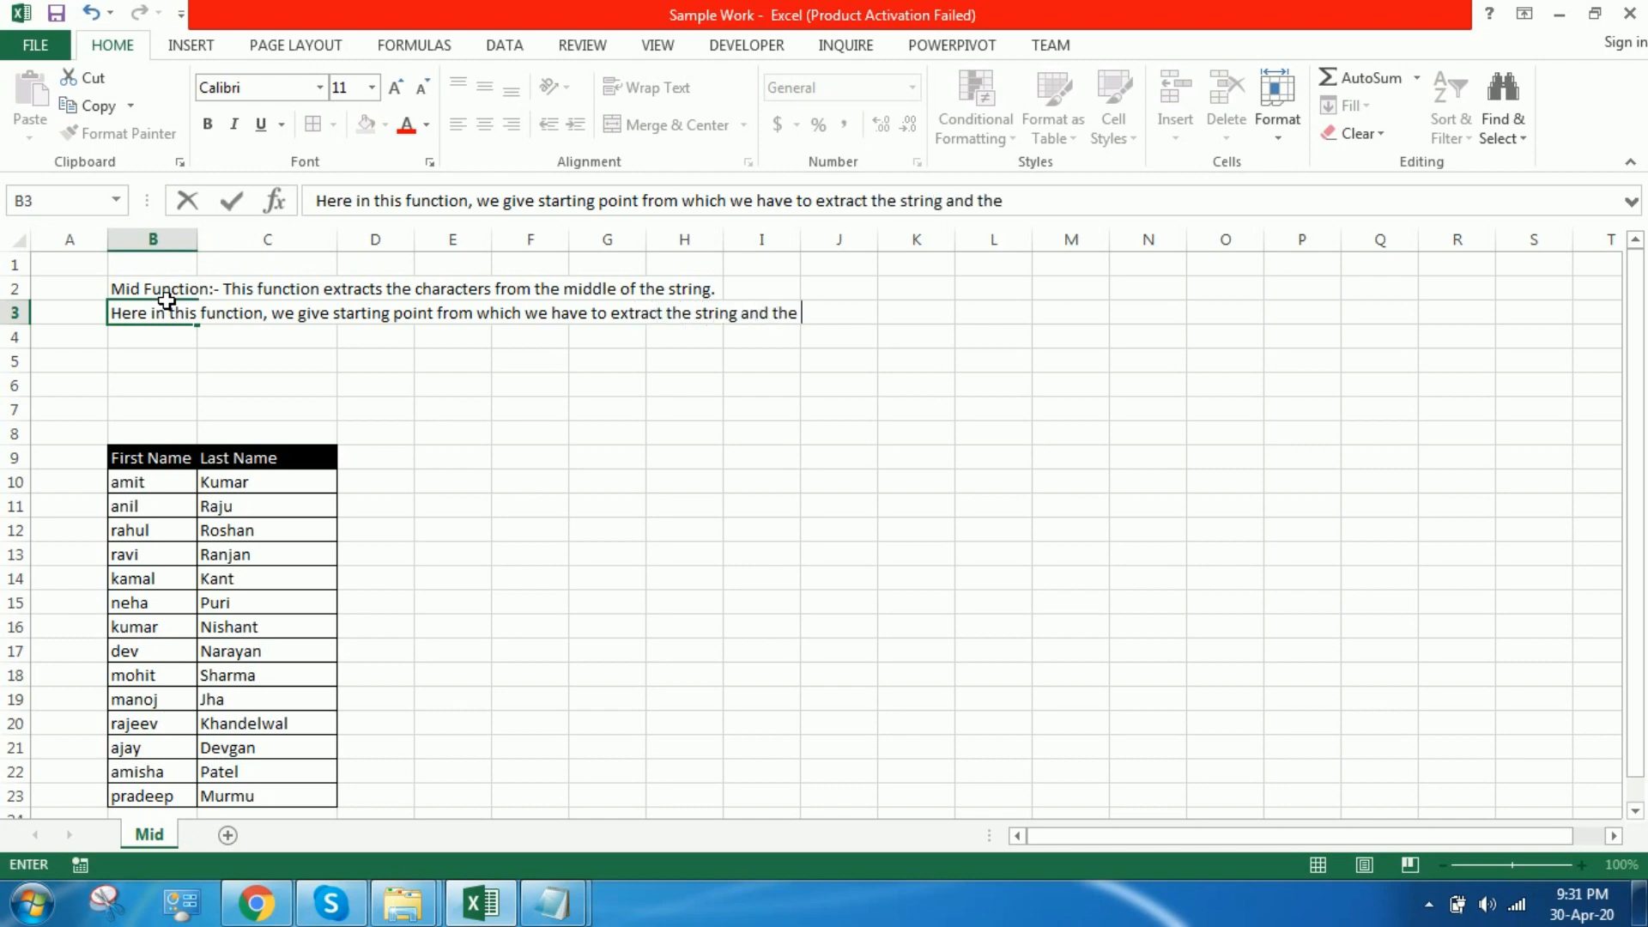
pyautogui.write('end point ')
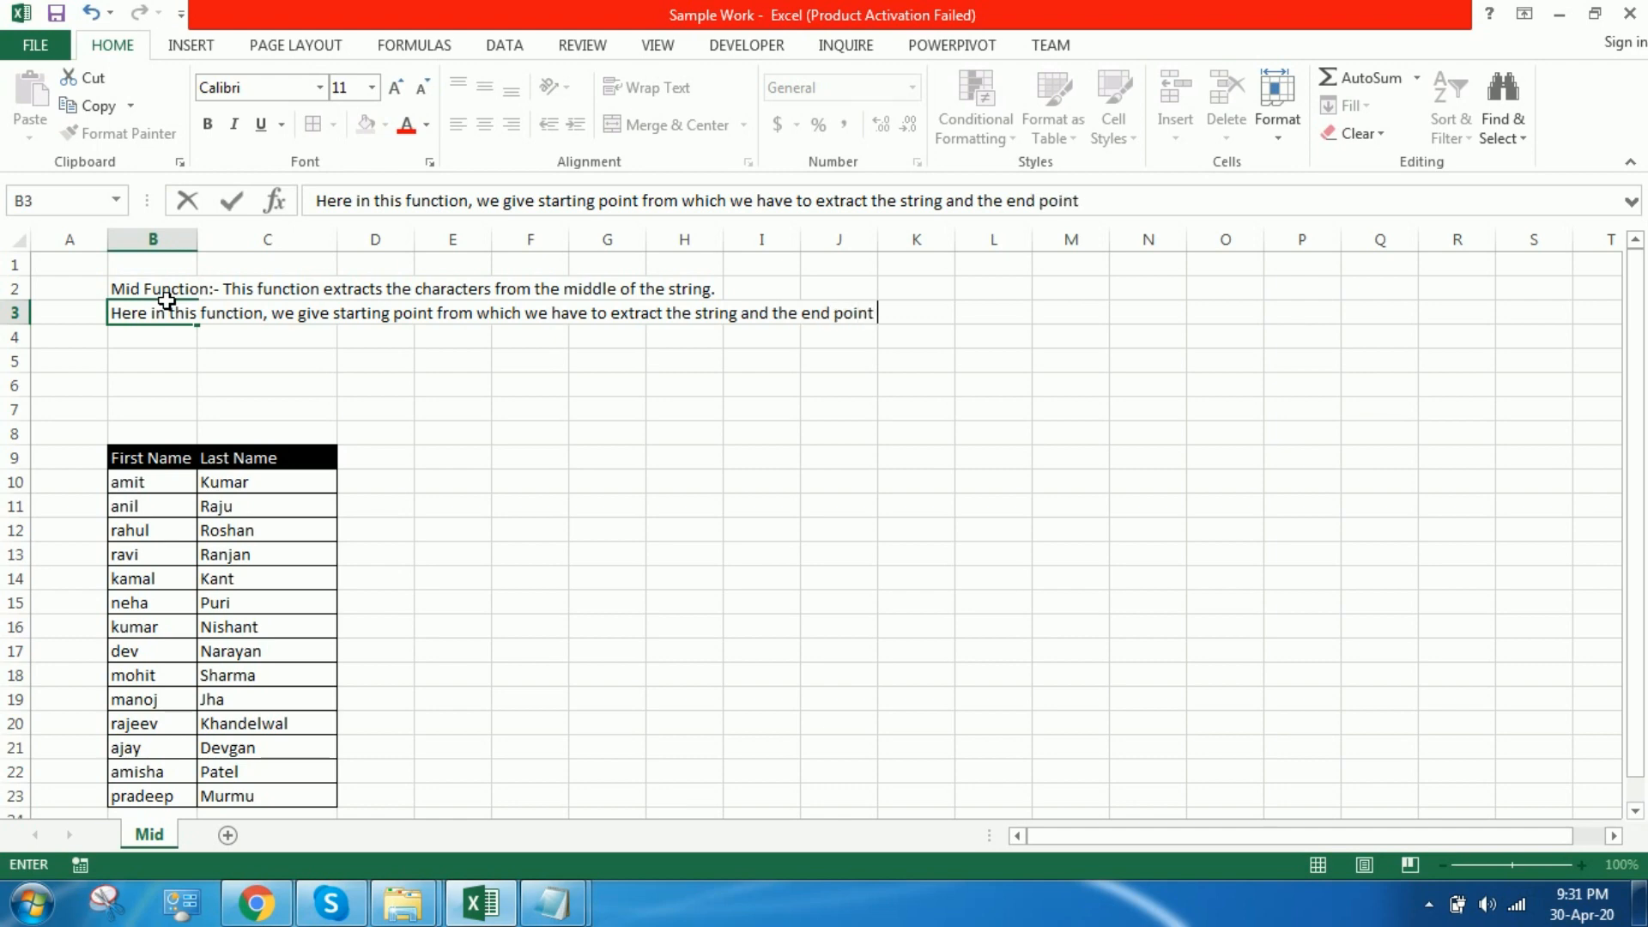
pyautogui.write('till we ha')
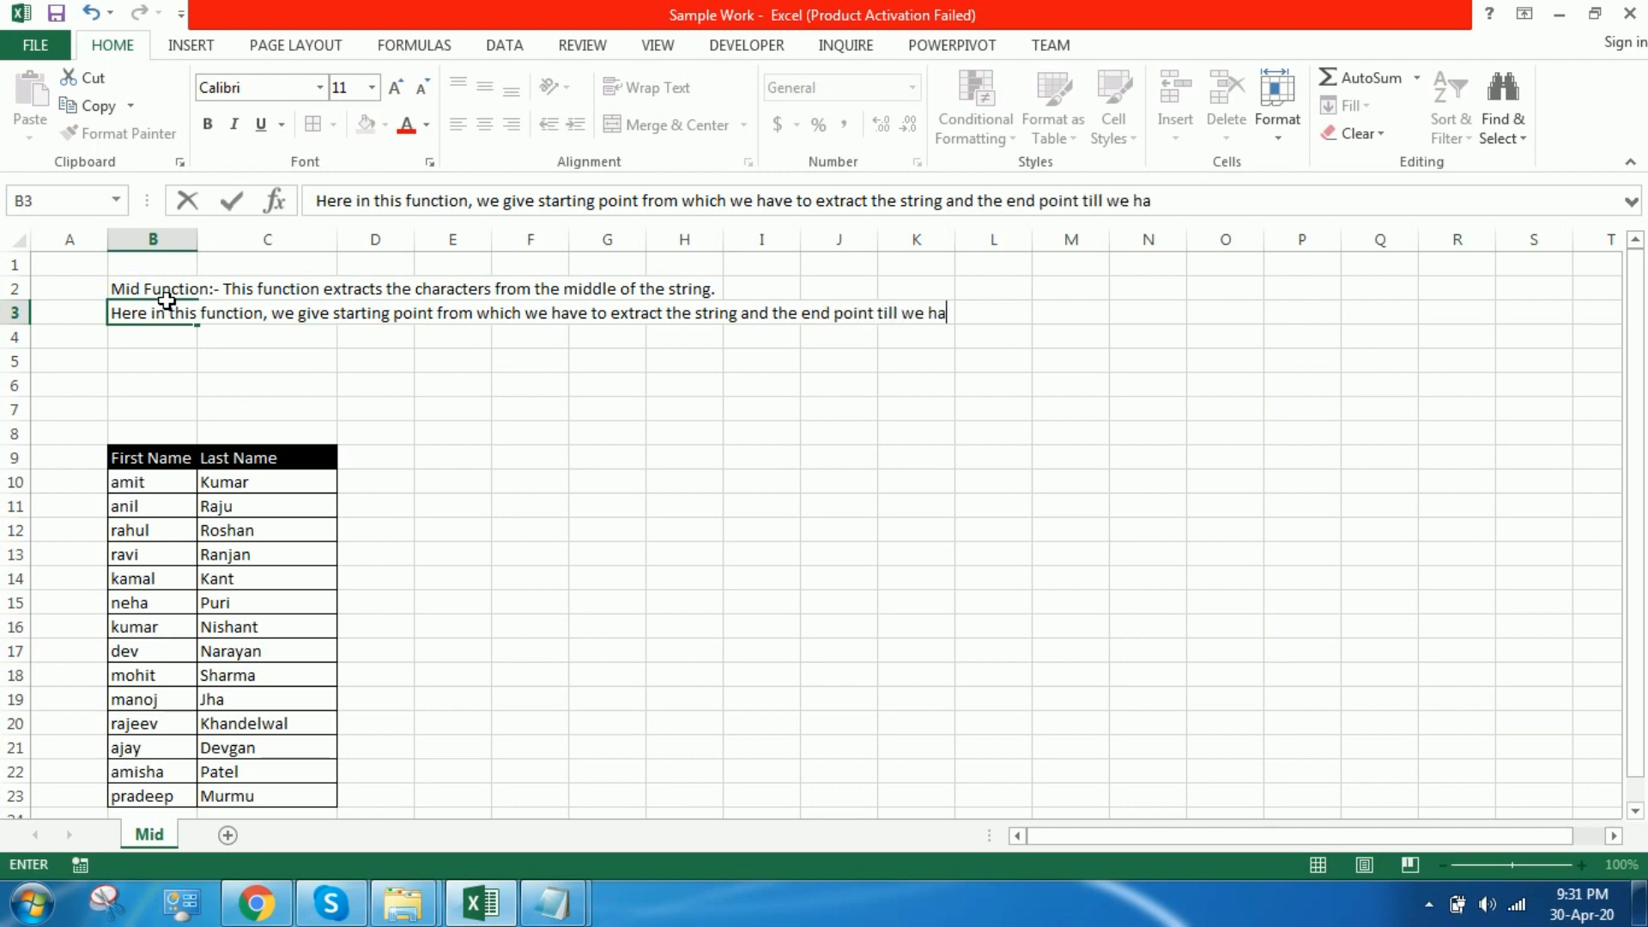
pyautogui.write('ve to extract')
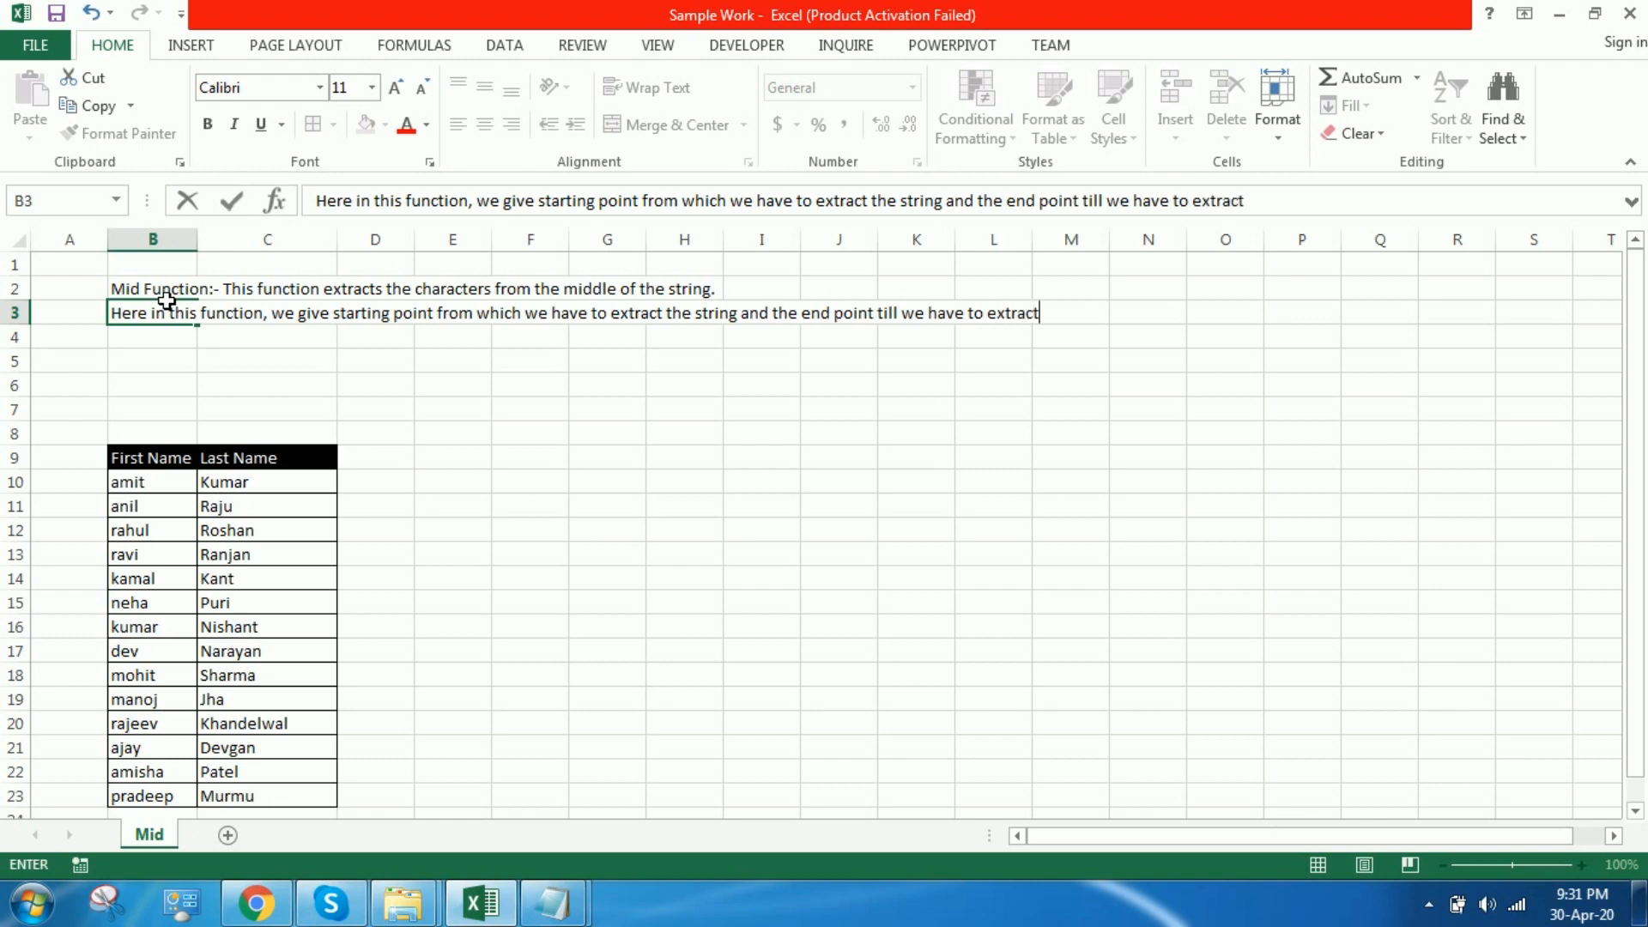
pyautogui.write('.')
# Step: Finish the B3 explanation with "and the end point till we have to extract."
pyautogui.press('Return')
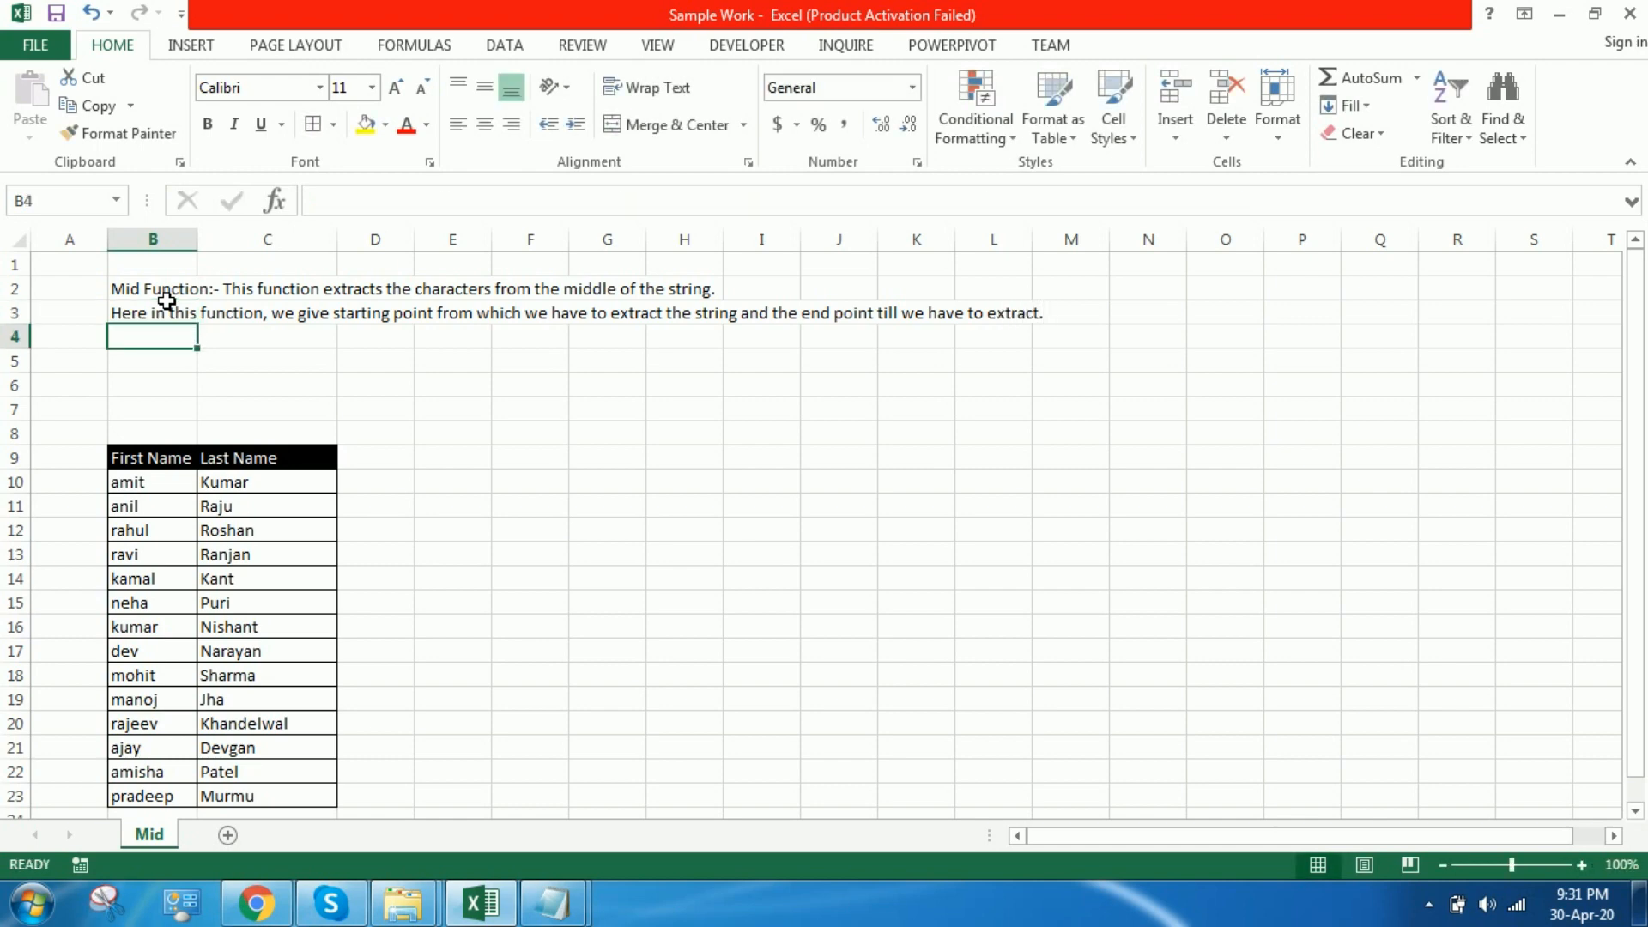
# Step: Start the syntax note in B4 with "Formula for this function is given by"
pyautogui.write('Fo')
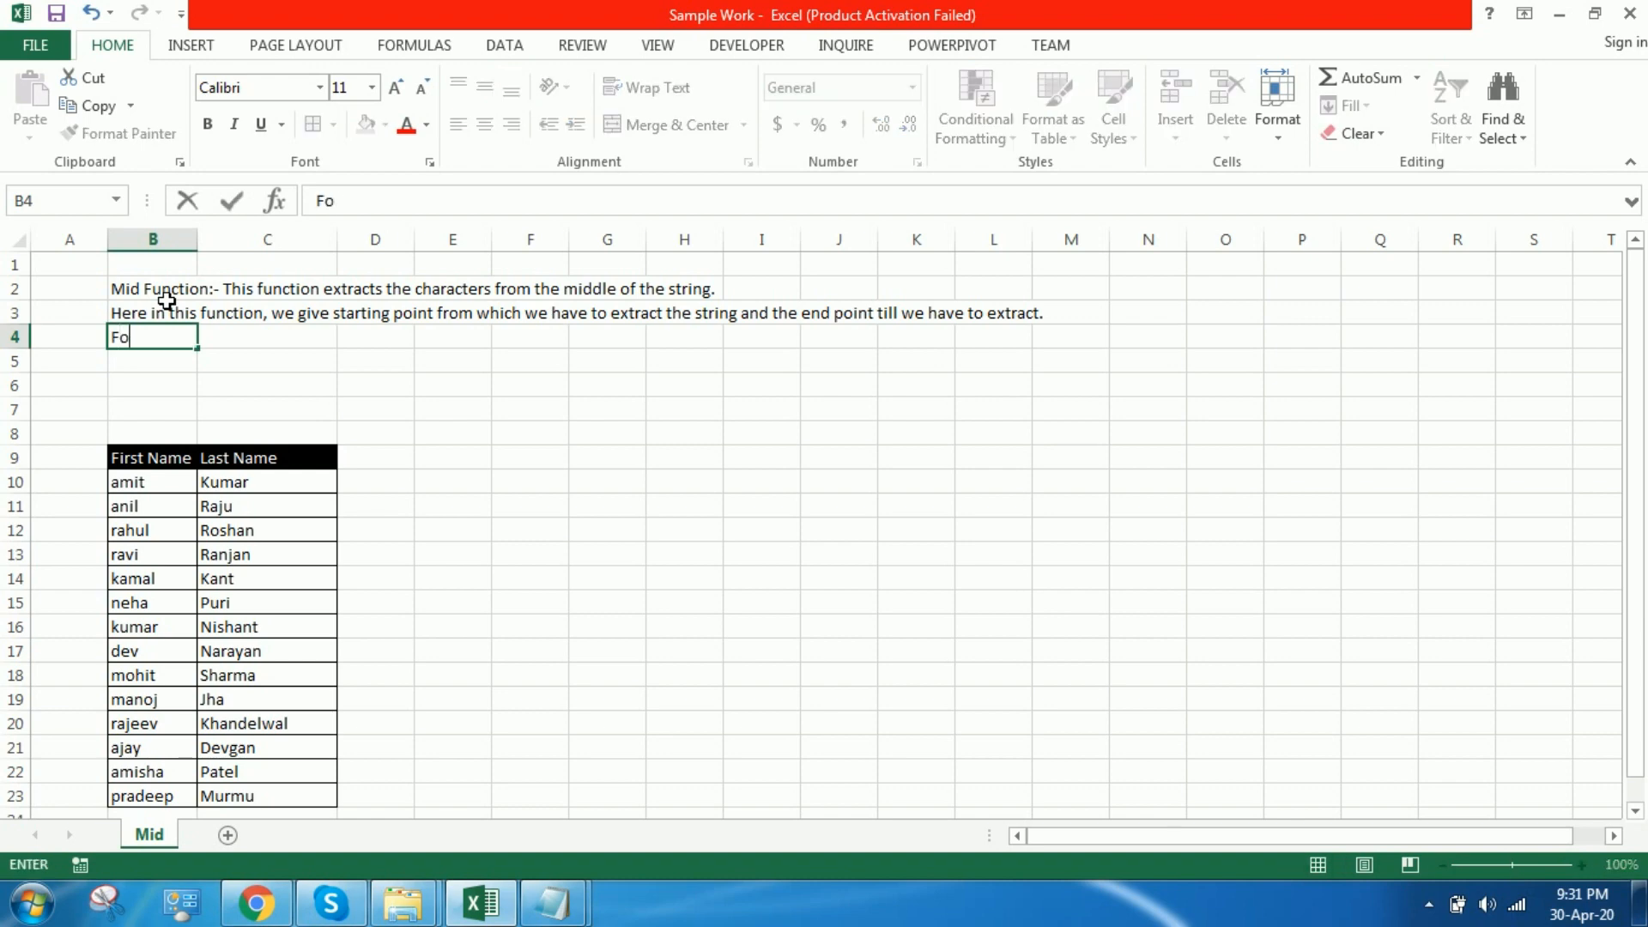
pyautogui.write('rmula from')
pyautogui.press('BackSpace')
pyautogui.press('BackSpace')
pyautogui.press('BackSpace')
pyautogui.write('r this funct')
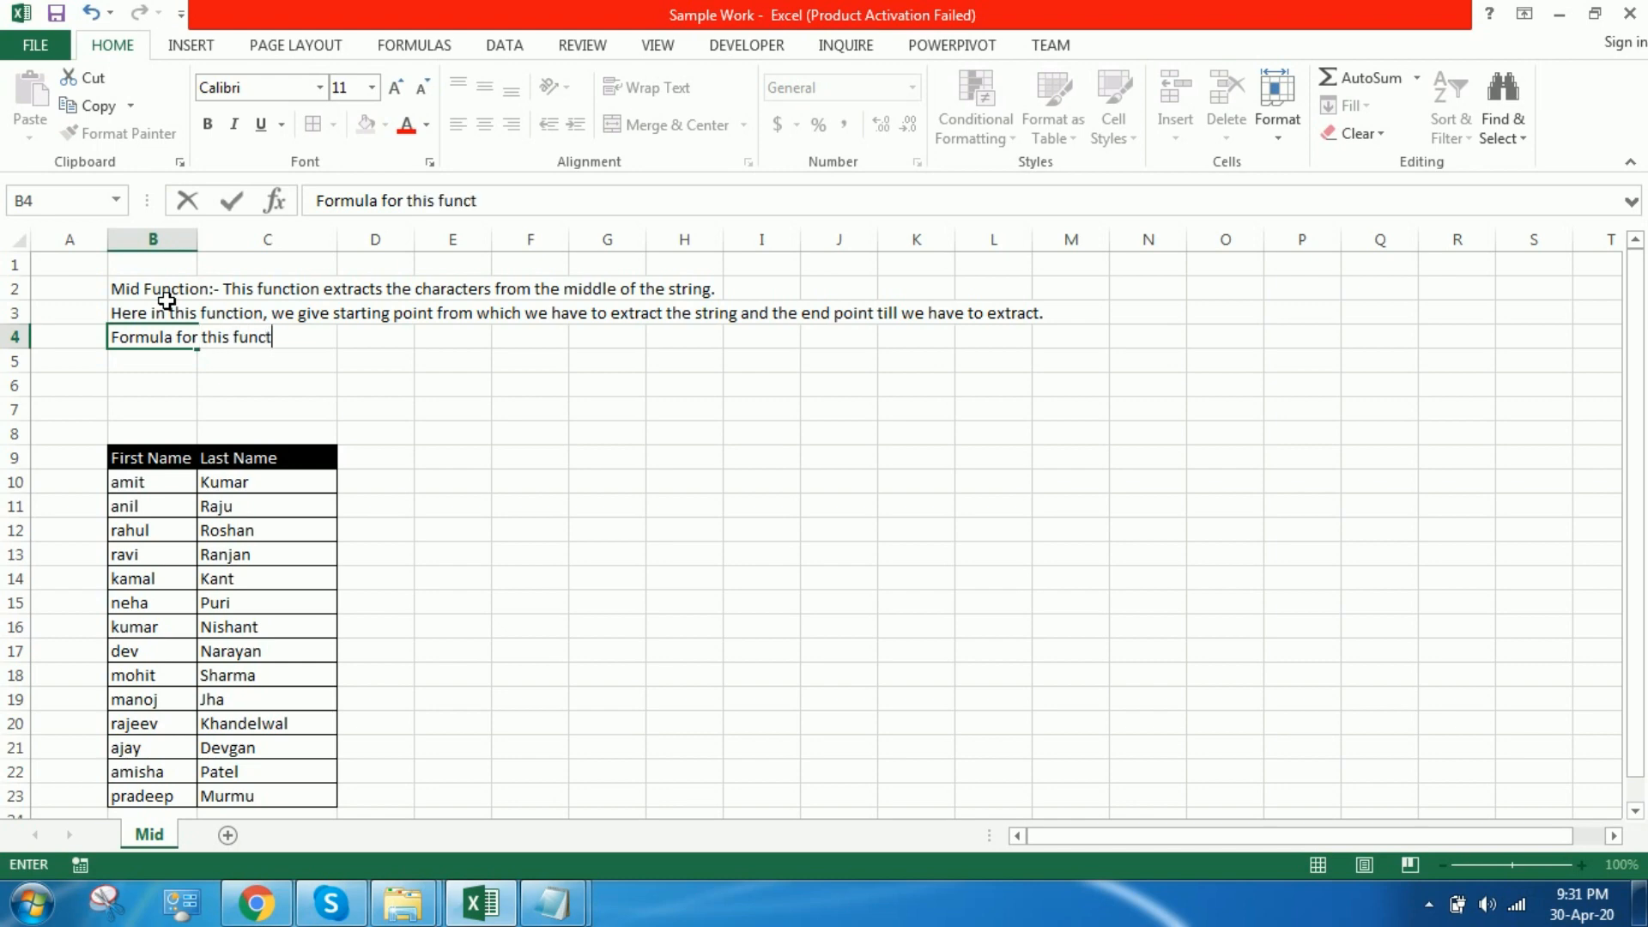
pyautogui.write('ion is given by')
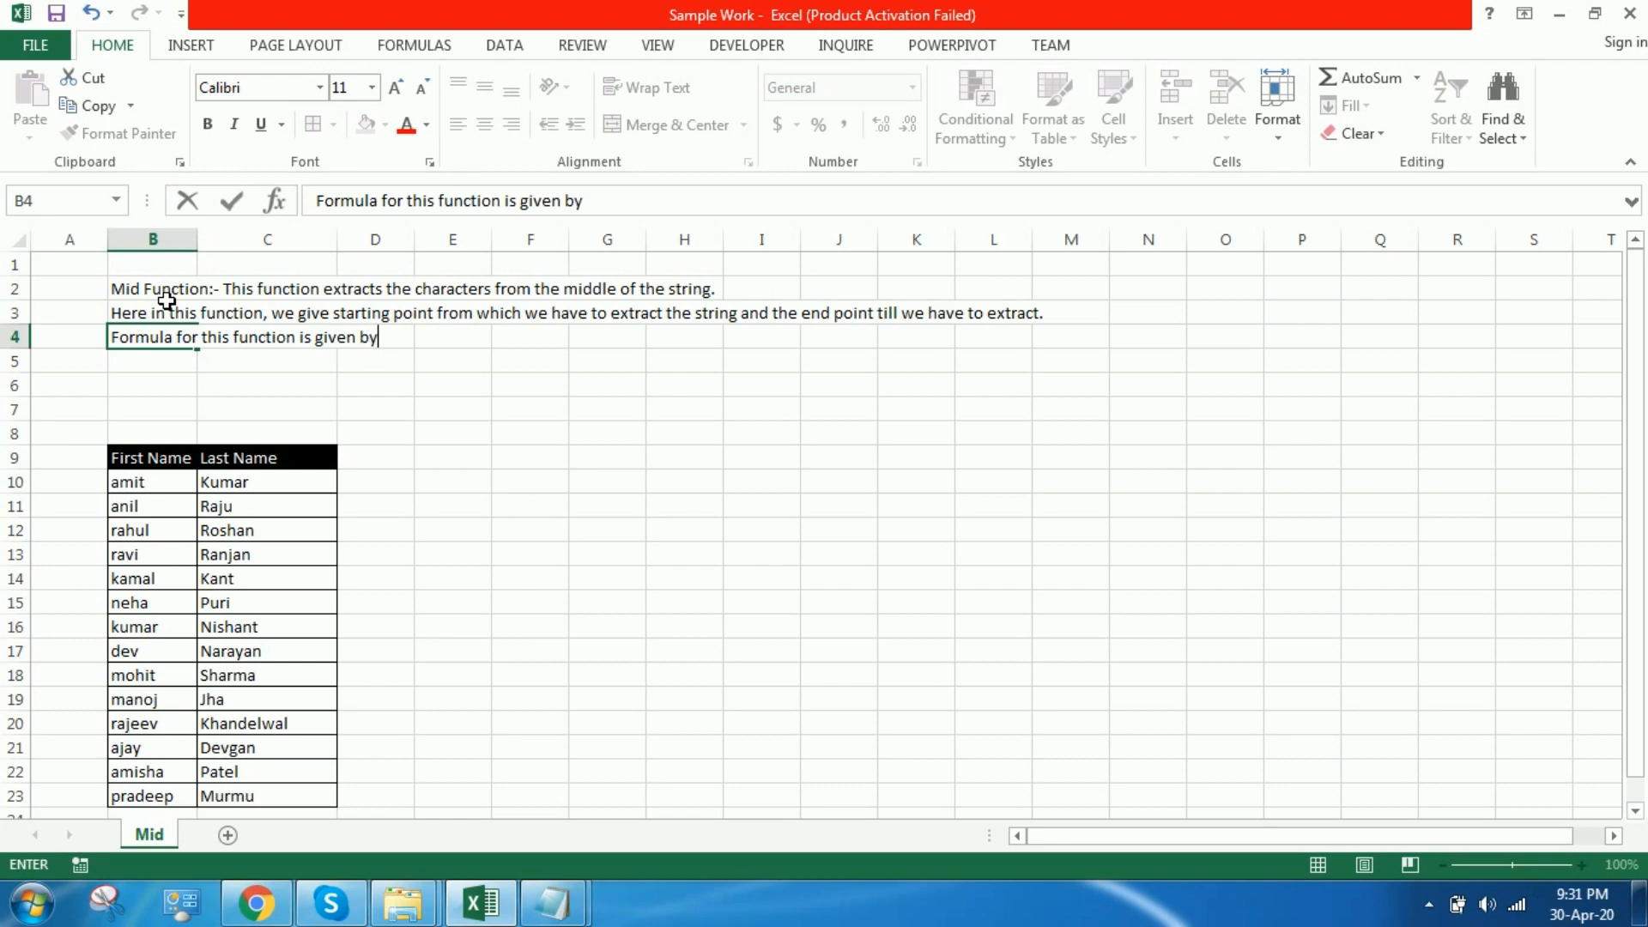
pyautogui.write(' =mid(string')
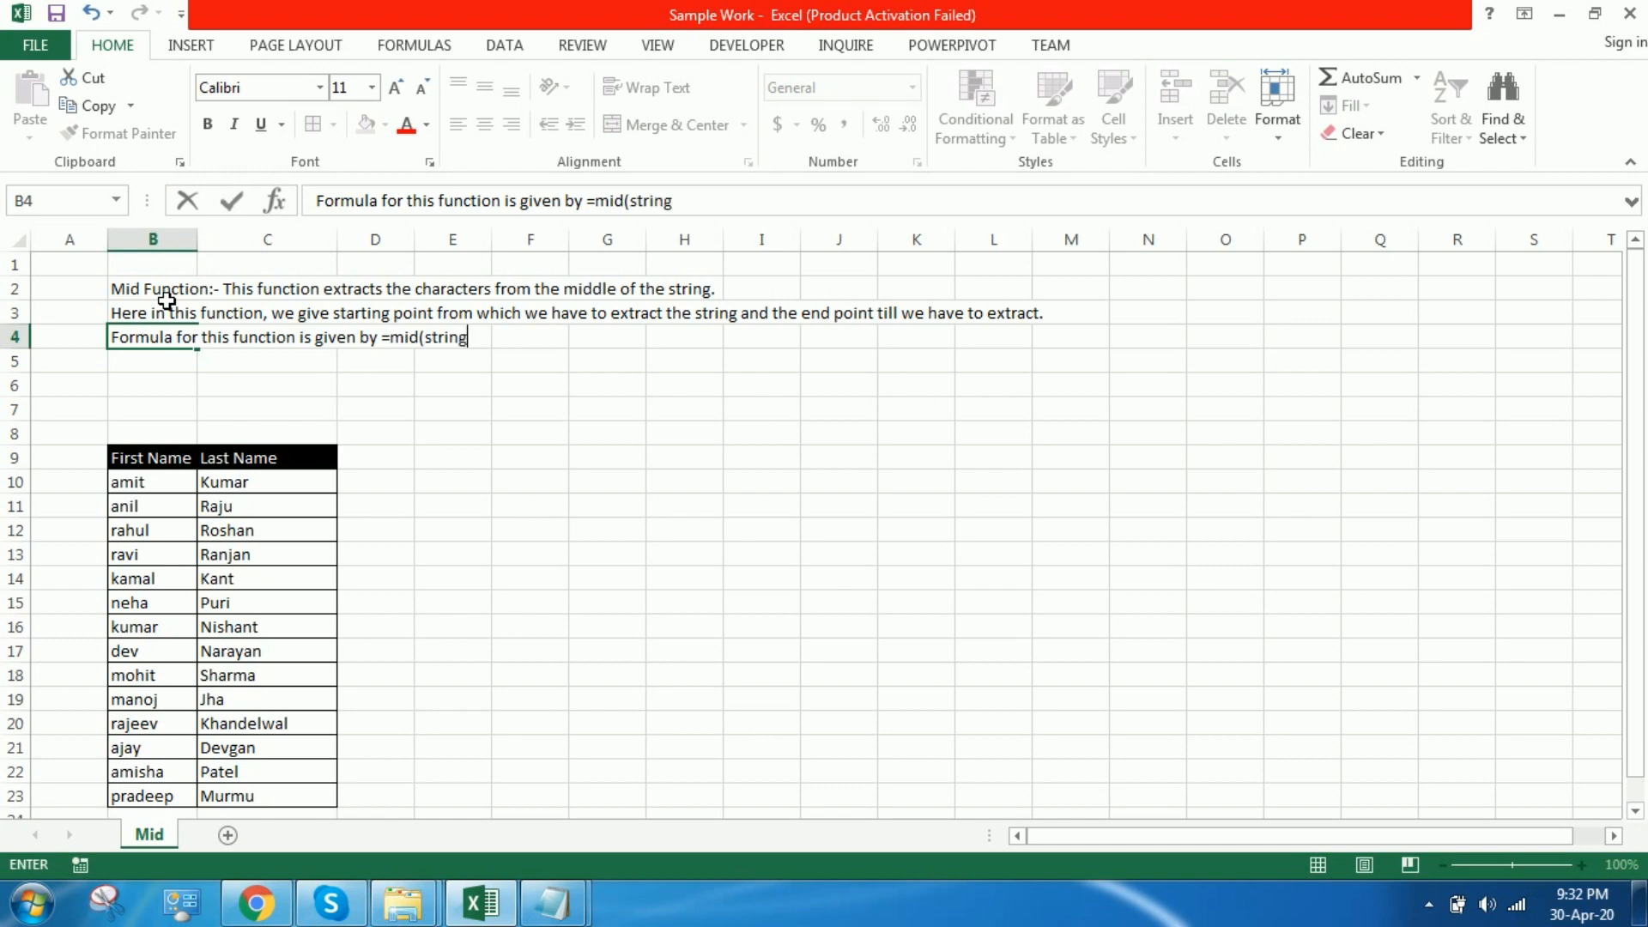
pyautogui.write(',str')
pyautogui.write('arting po')
pyautogui.write('int')
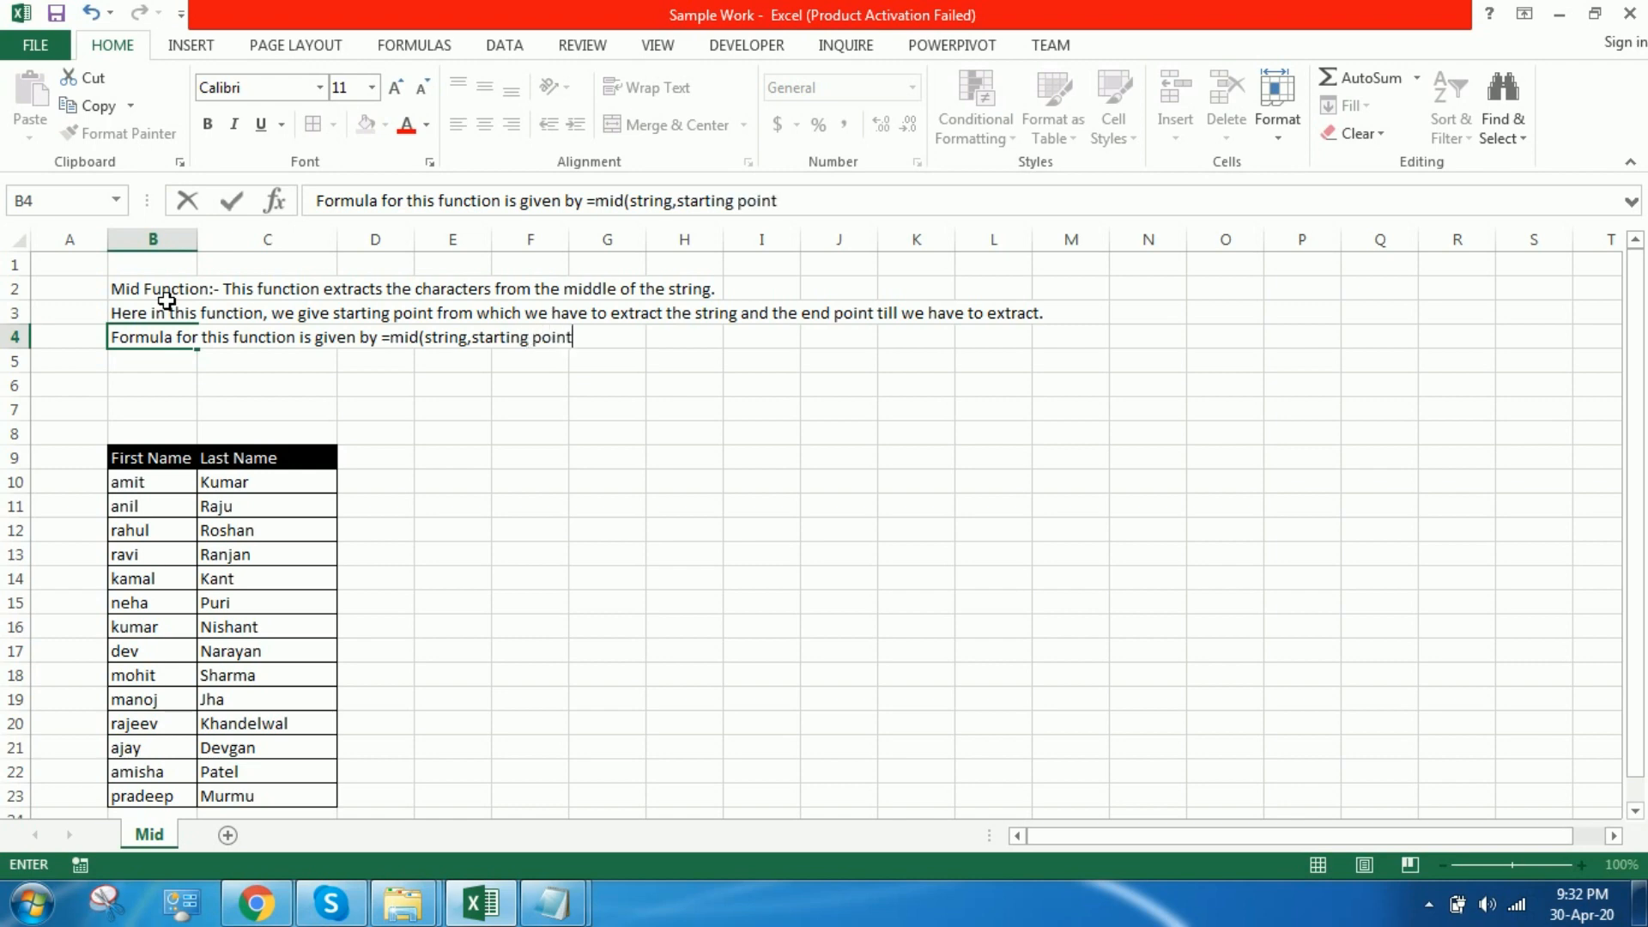
pyautogui.write(',end point')
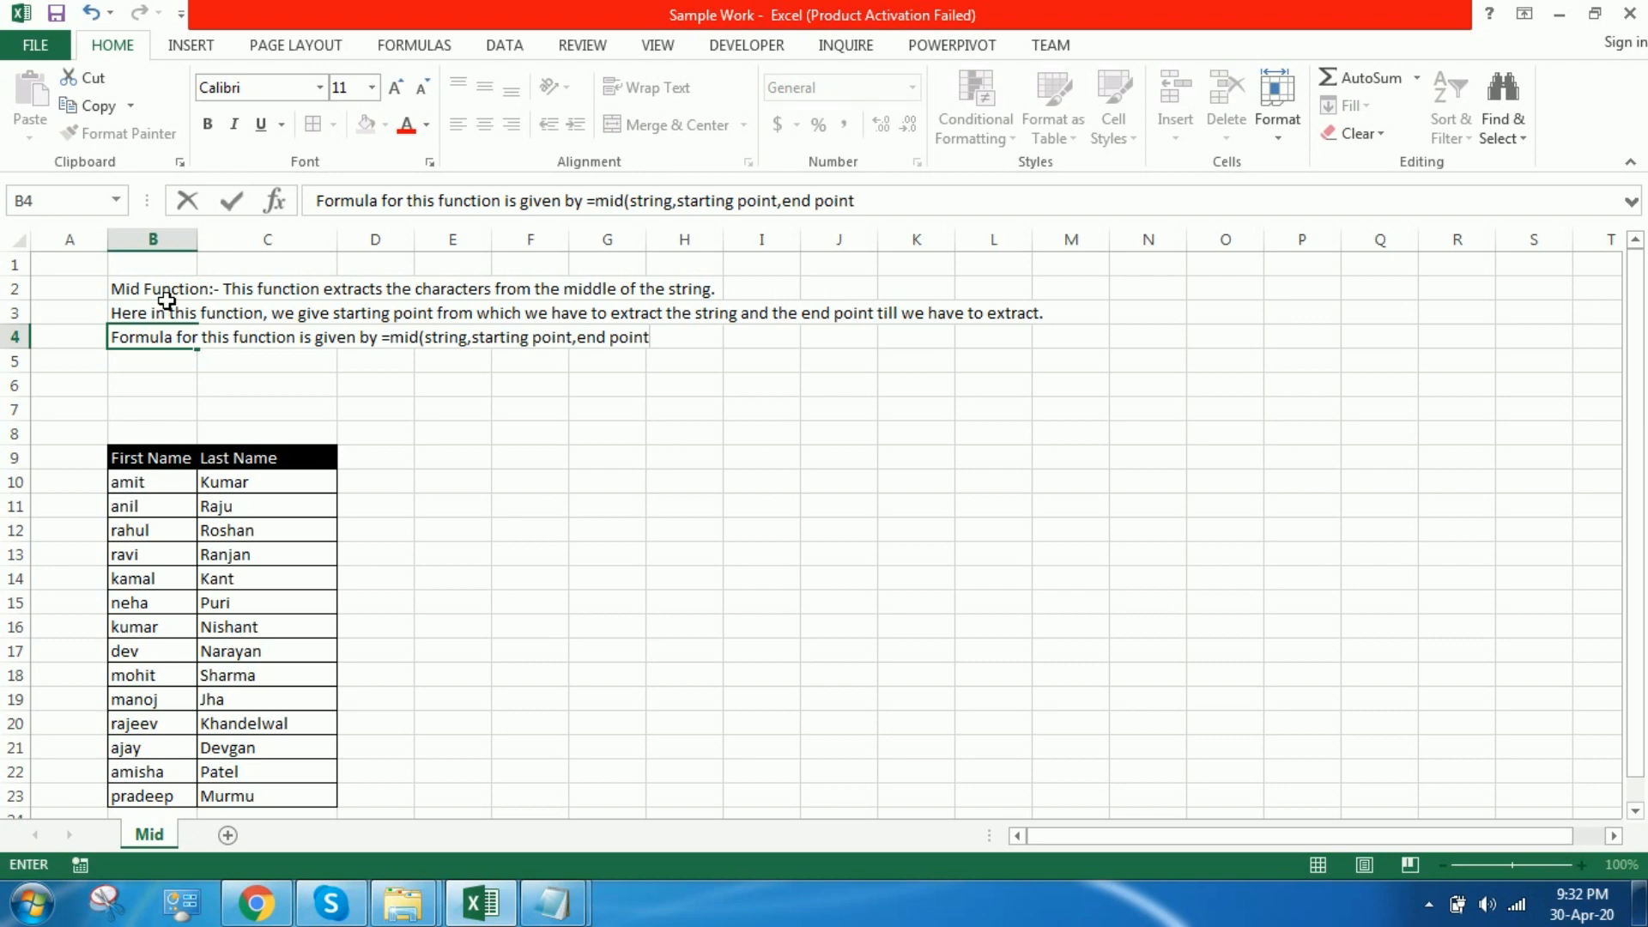
# Step: Complete the B4 note with the syntax "=mid(string,starting point,end point)"
pyautogui.press('Return')
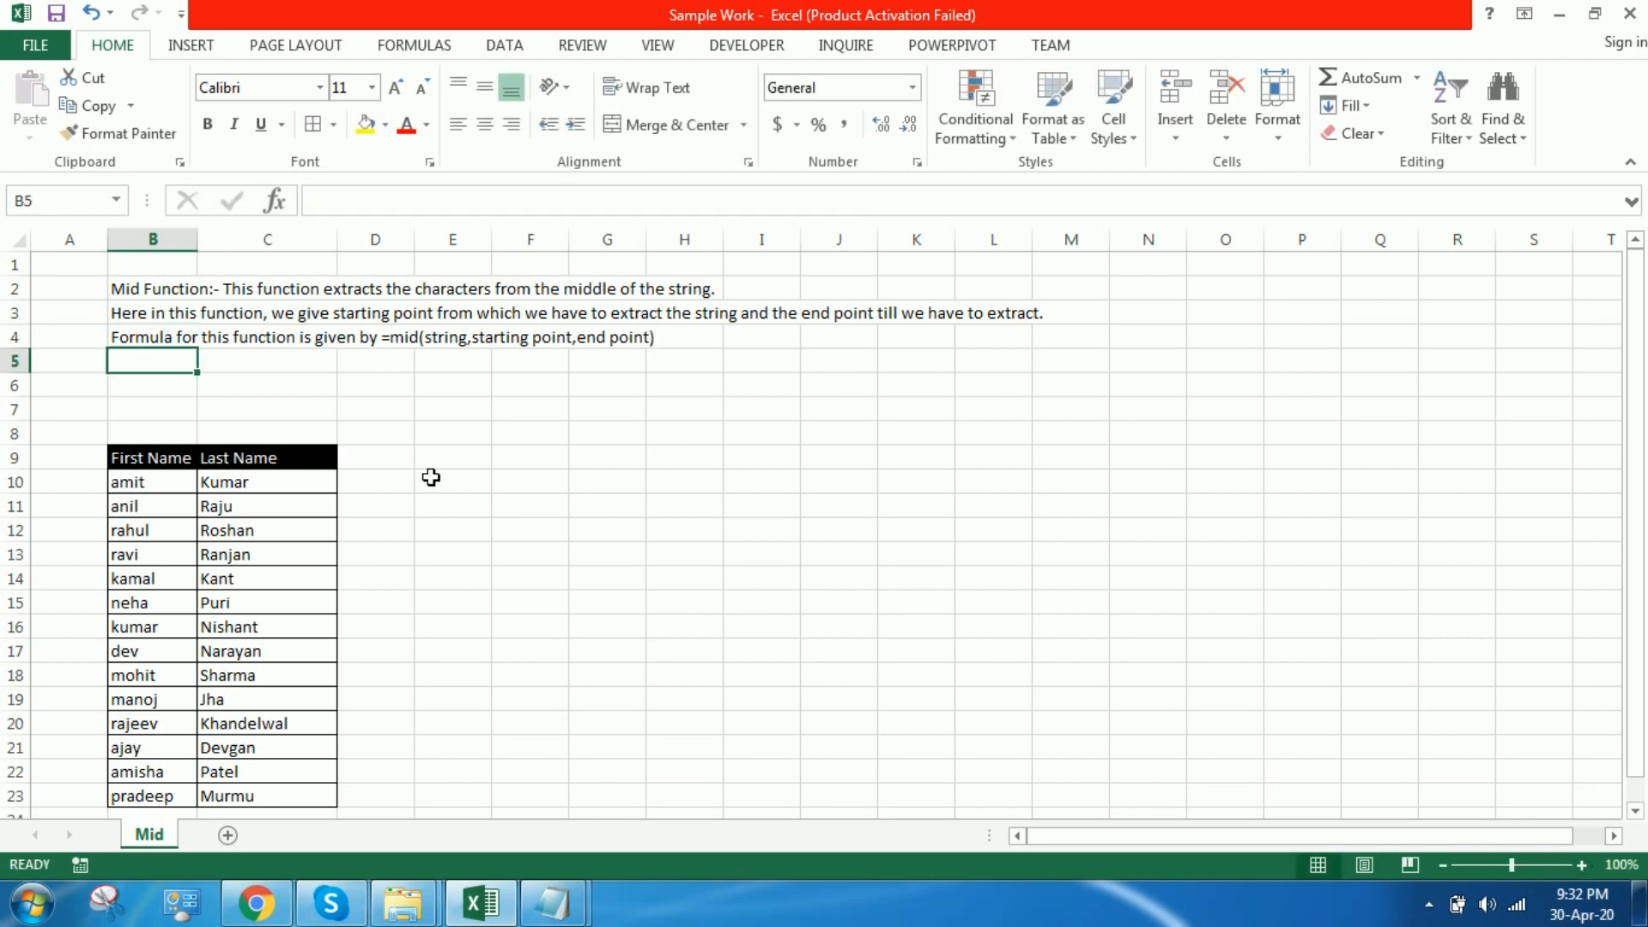
# Step: Enter the column heading "Extract from 2nd to 4th of the first name" in D9, beside the Last Name header
pyautogui.click(401, 464)
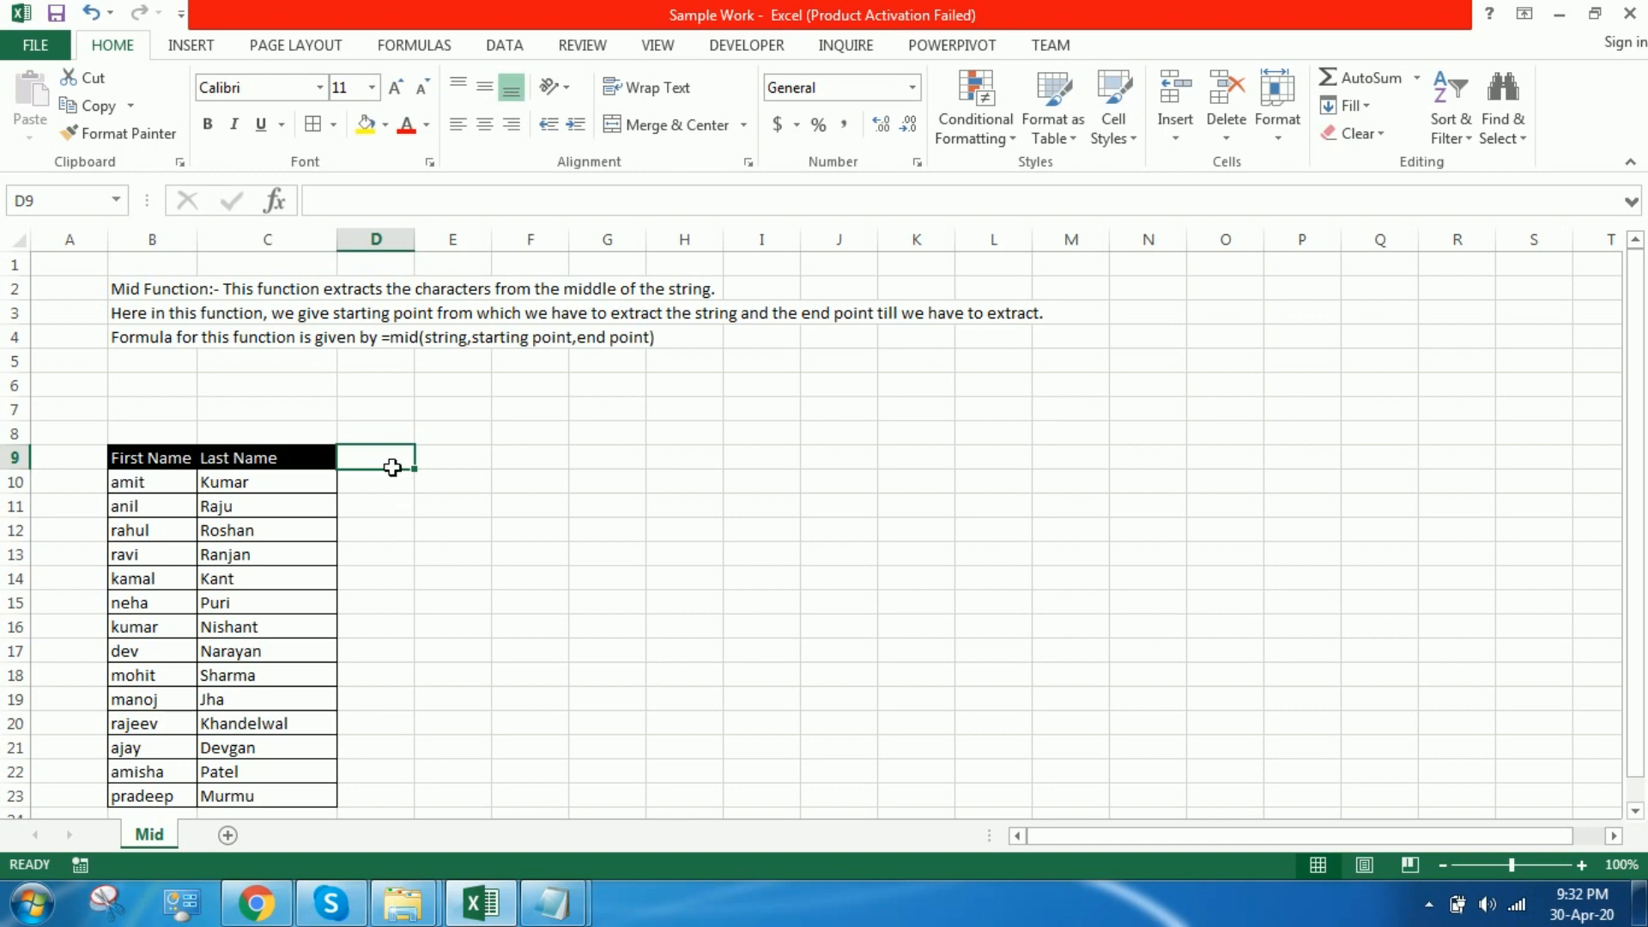
pyautogui.write('Extract')
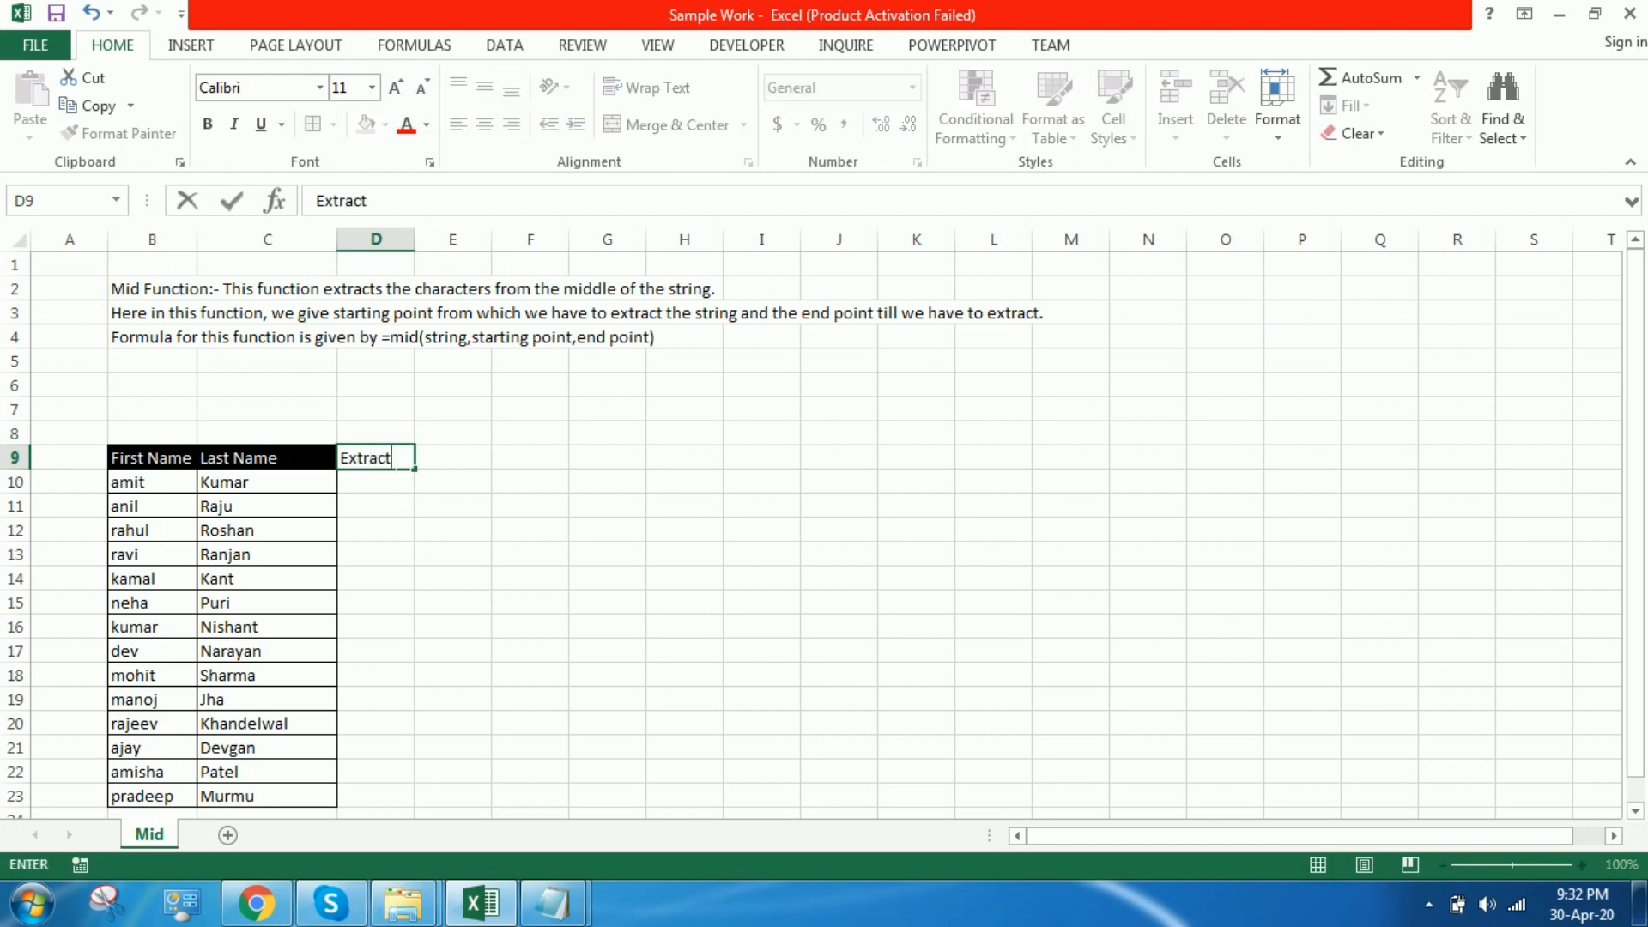
pyautogui.write(' from 2nd')
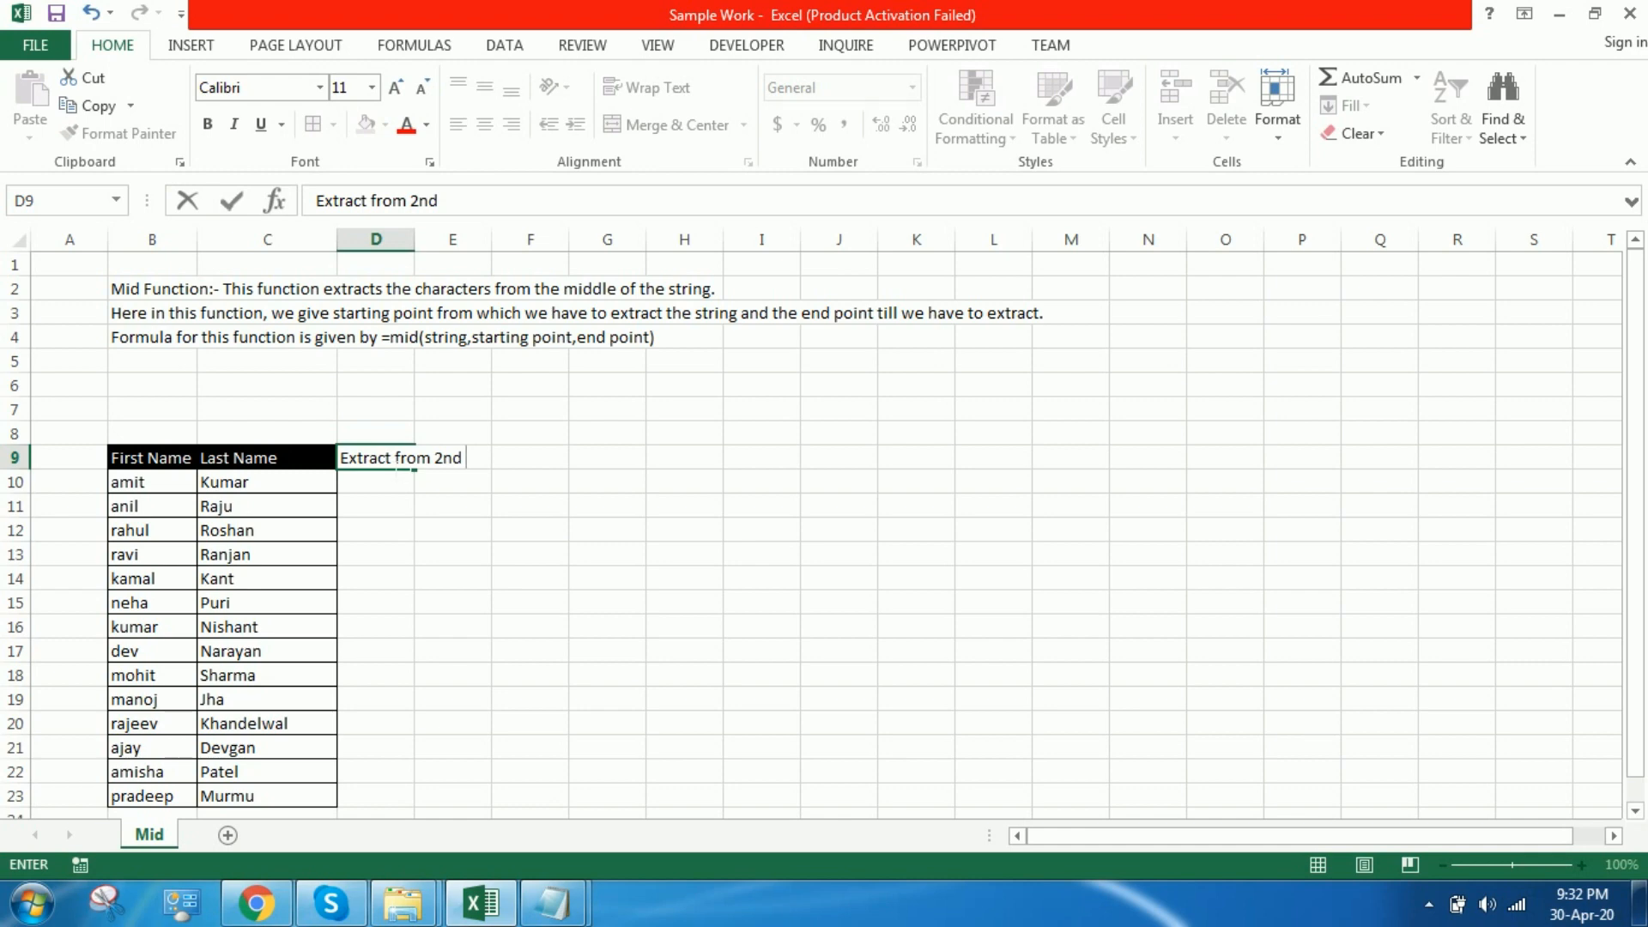
pyautogui.write(' to 4th of th')
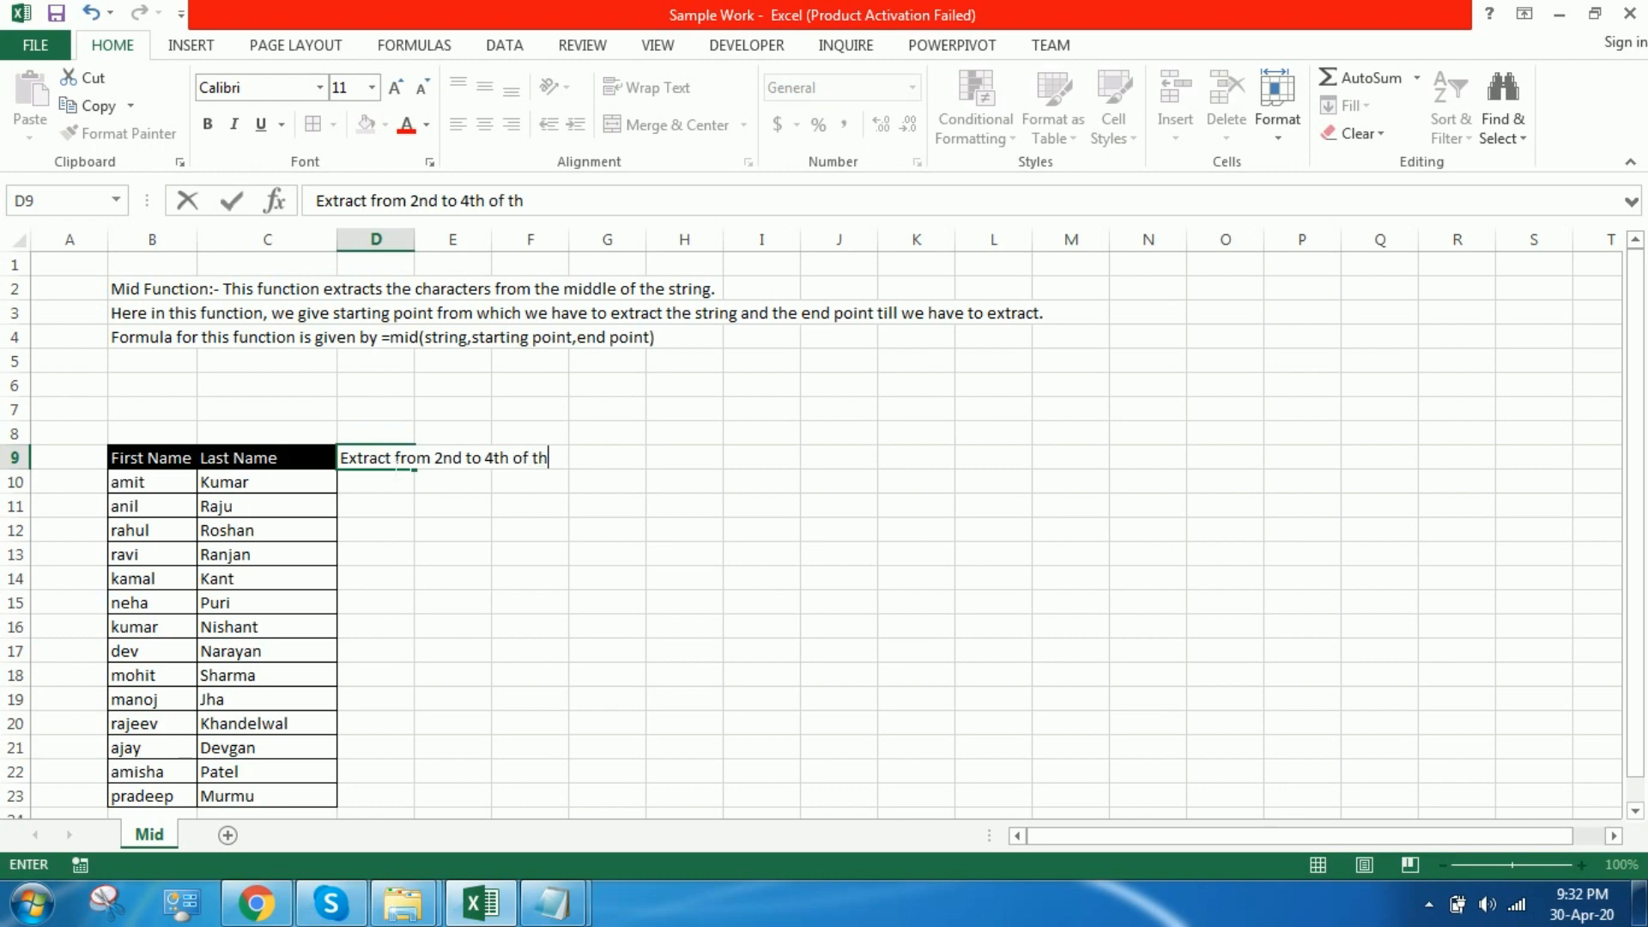
pyautogui.write('e first name')
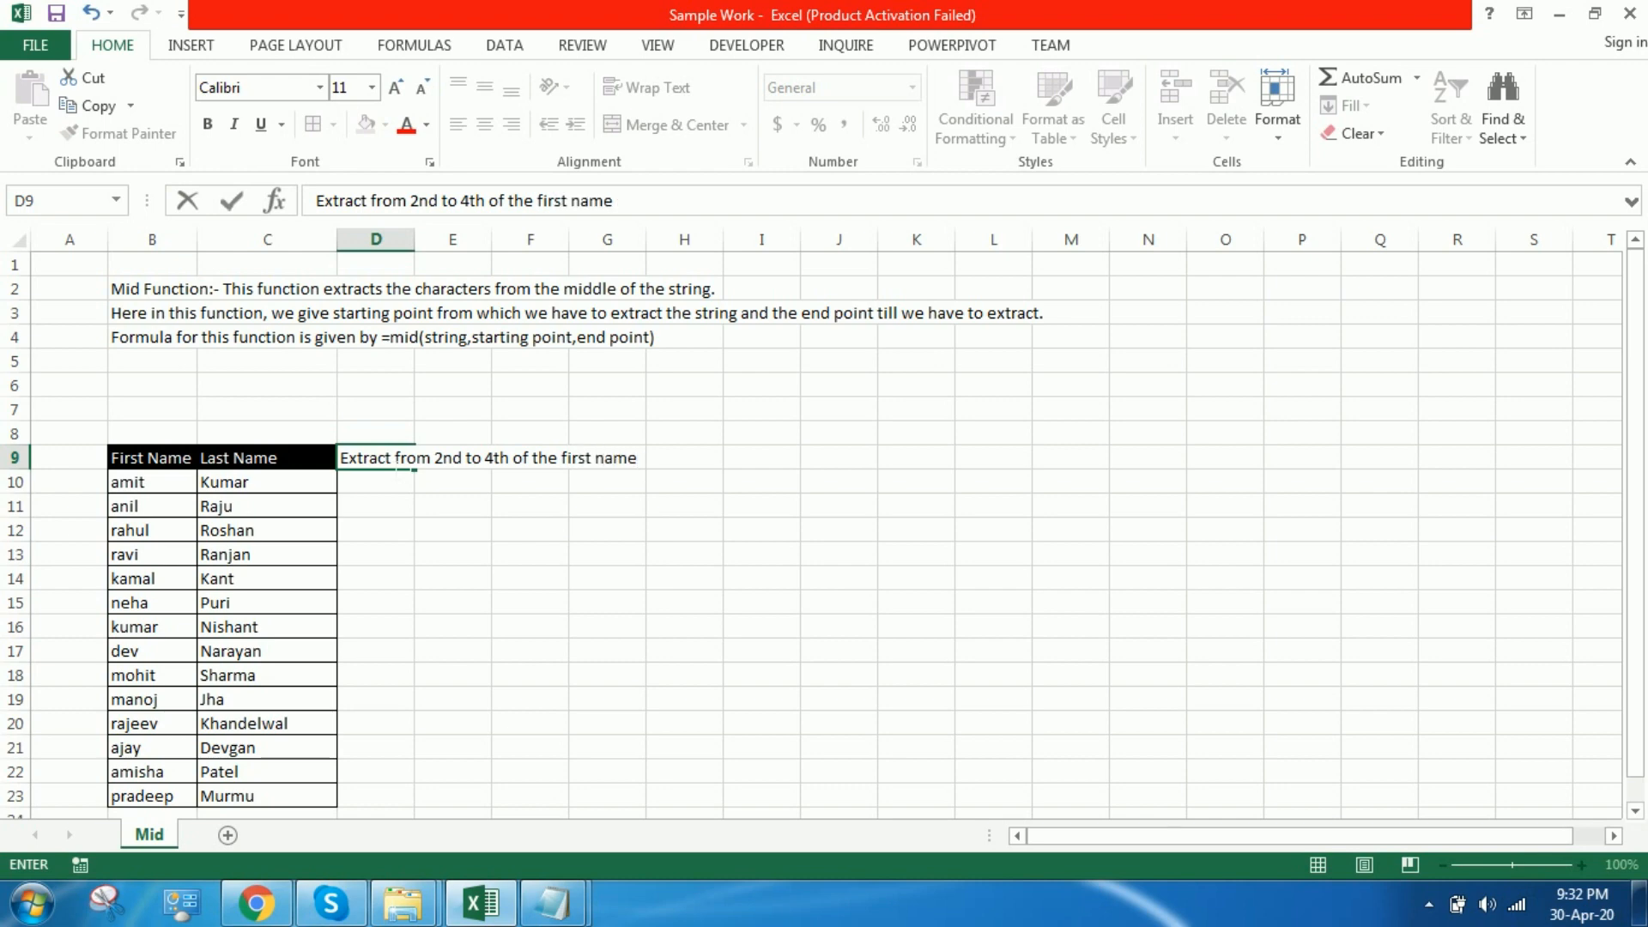
pyautogui.click(721, 637)
pyautogui.click(412, 468)
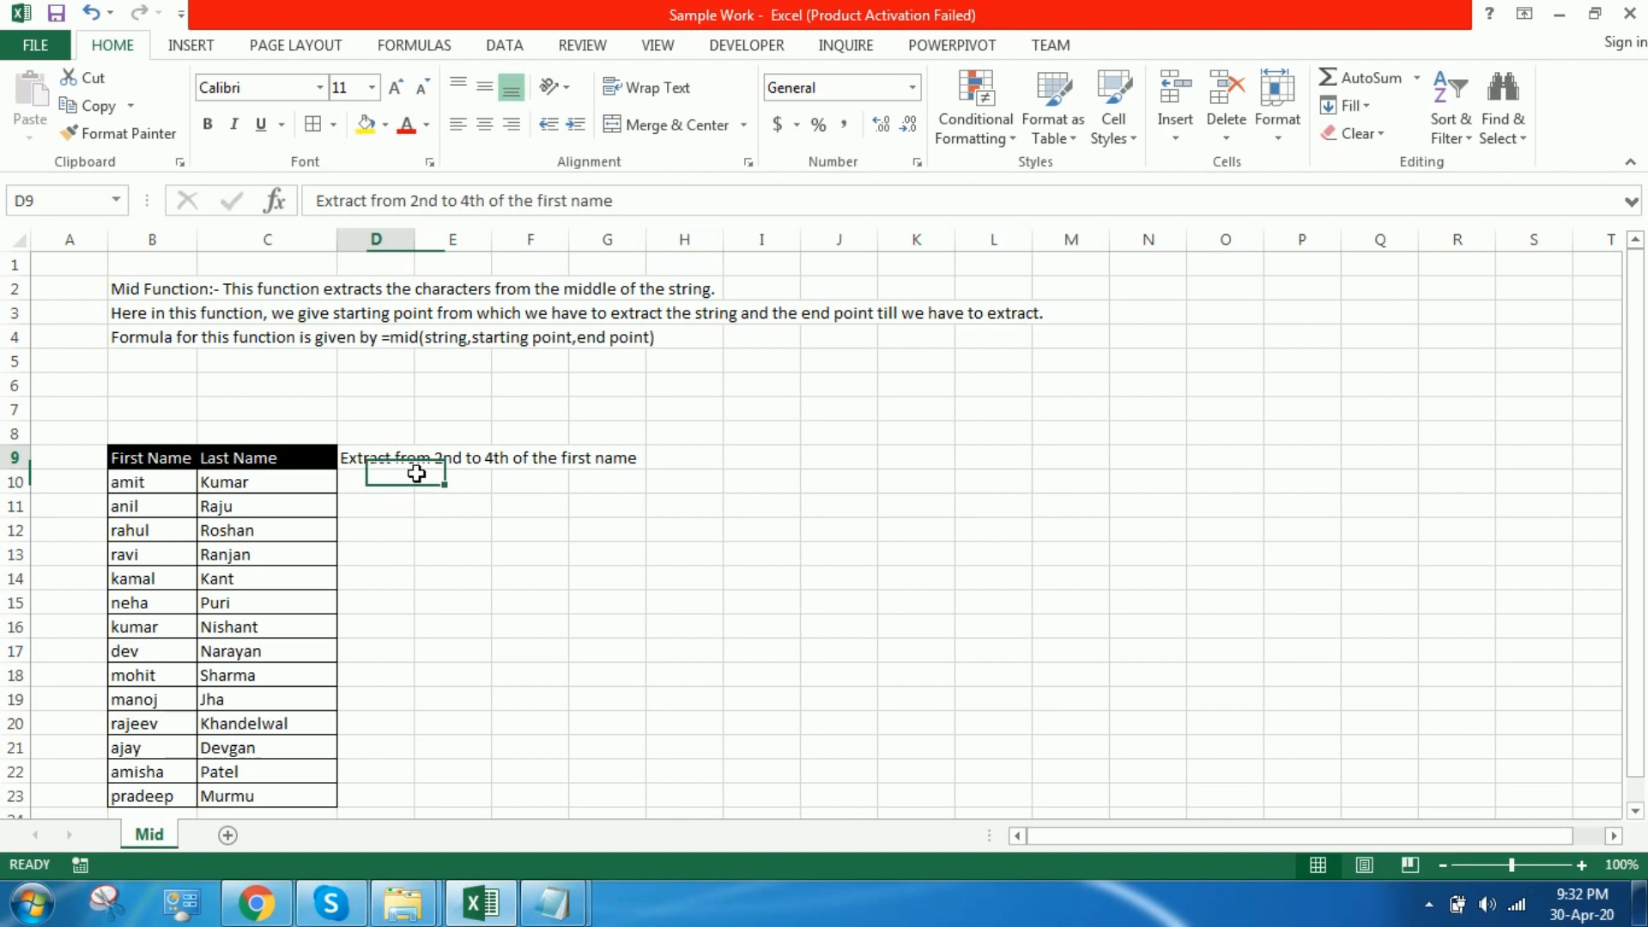
# Step: Fit column D's width to its heading and copy the First Name header's formatting onto D9
pyautogui.doubleClick(414, 243)
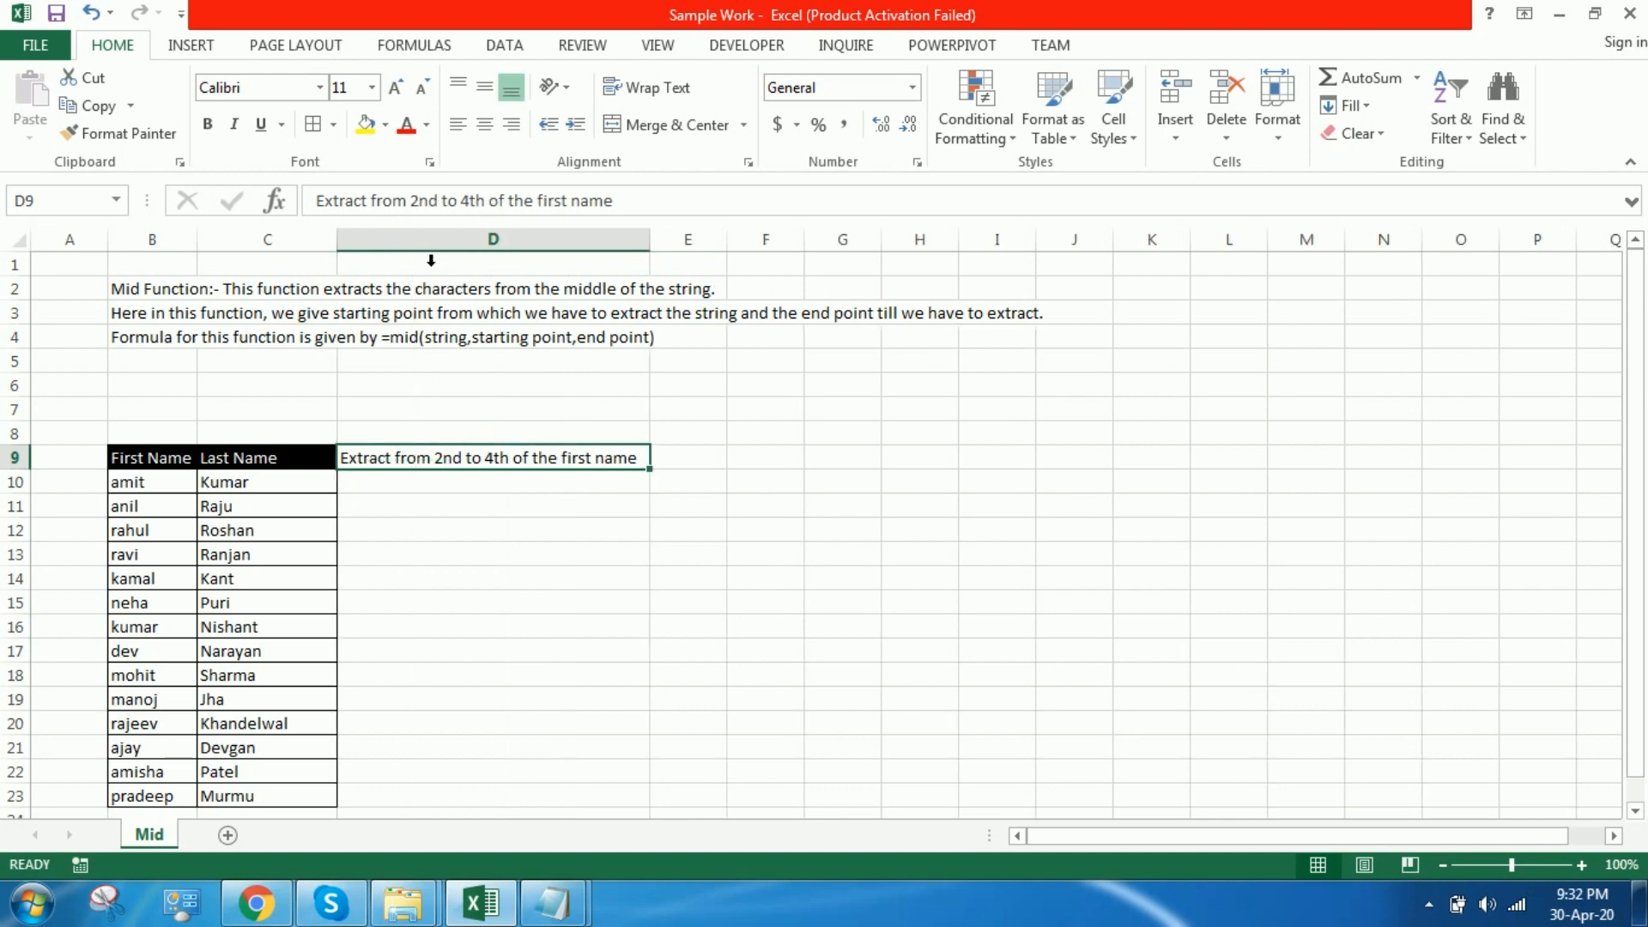
pyautogui.click(148, 463)
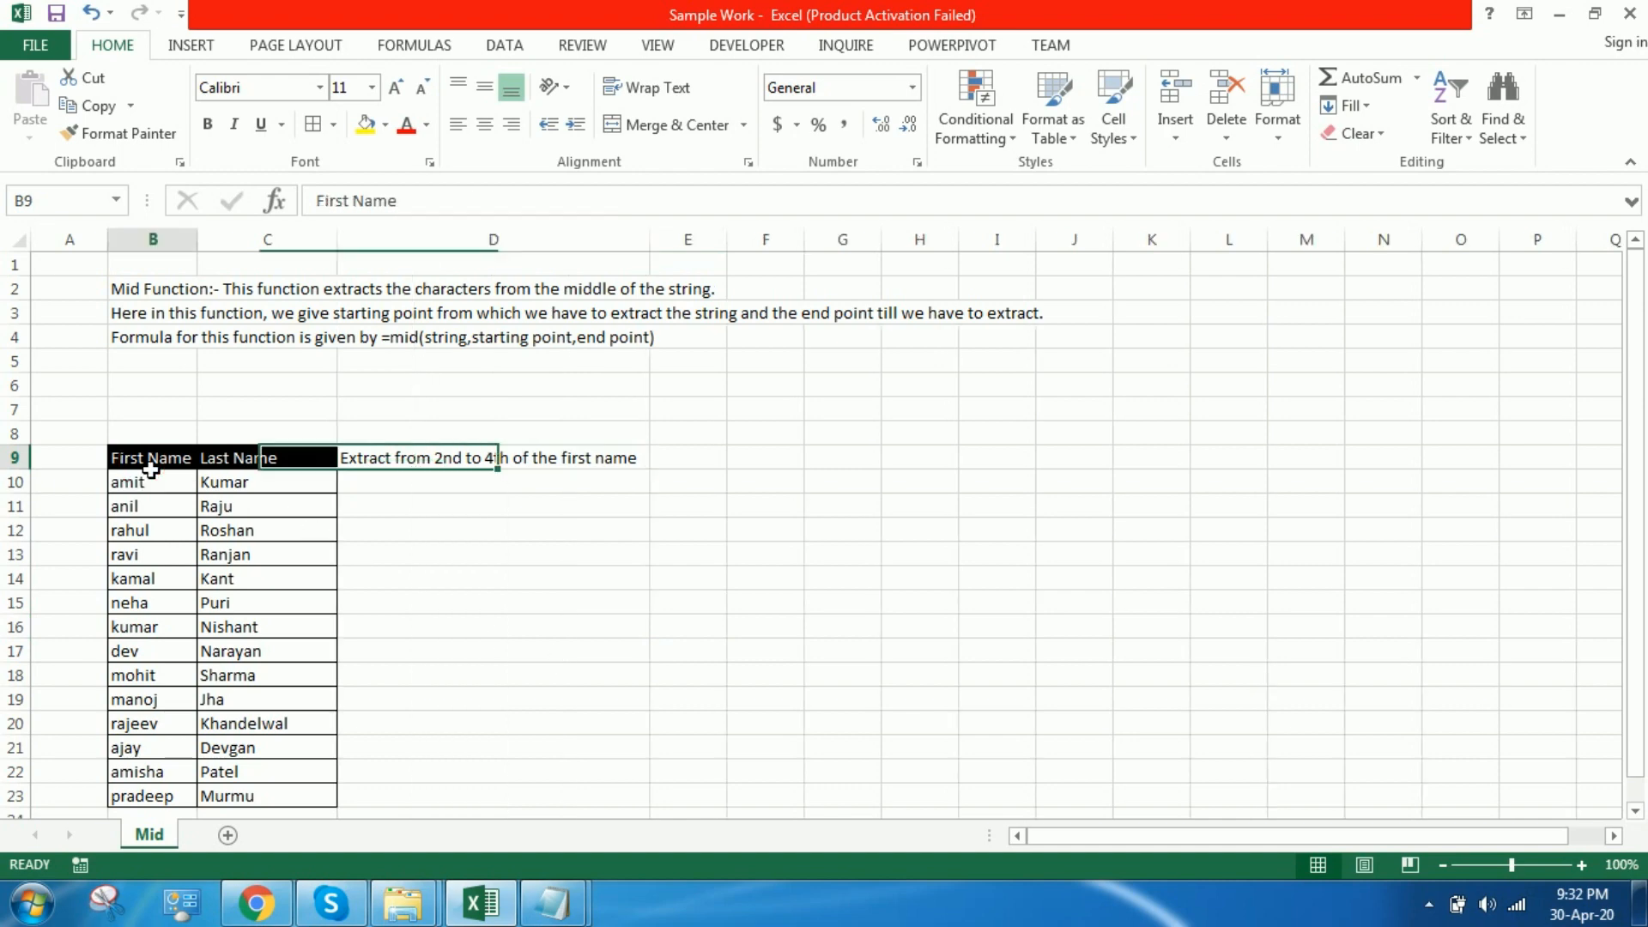
pyautogui.click(111, 133)
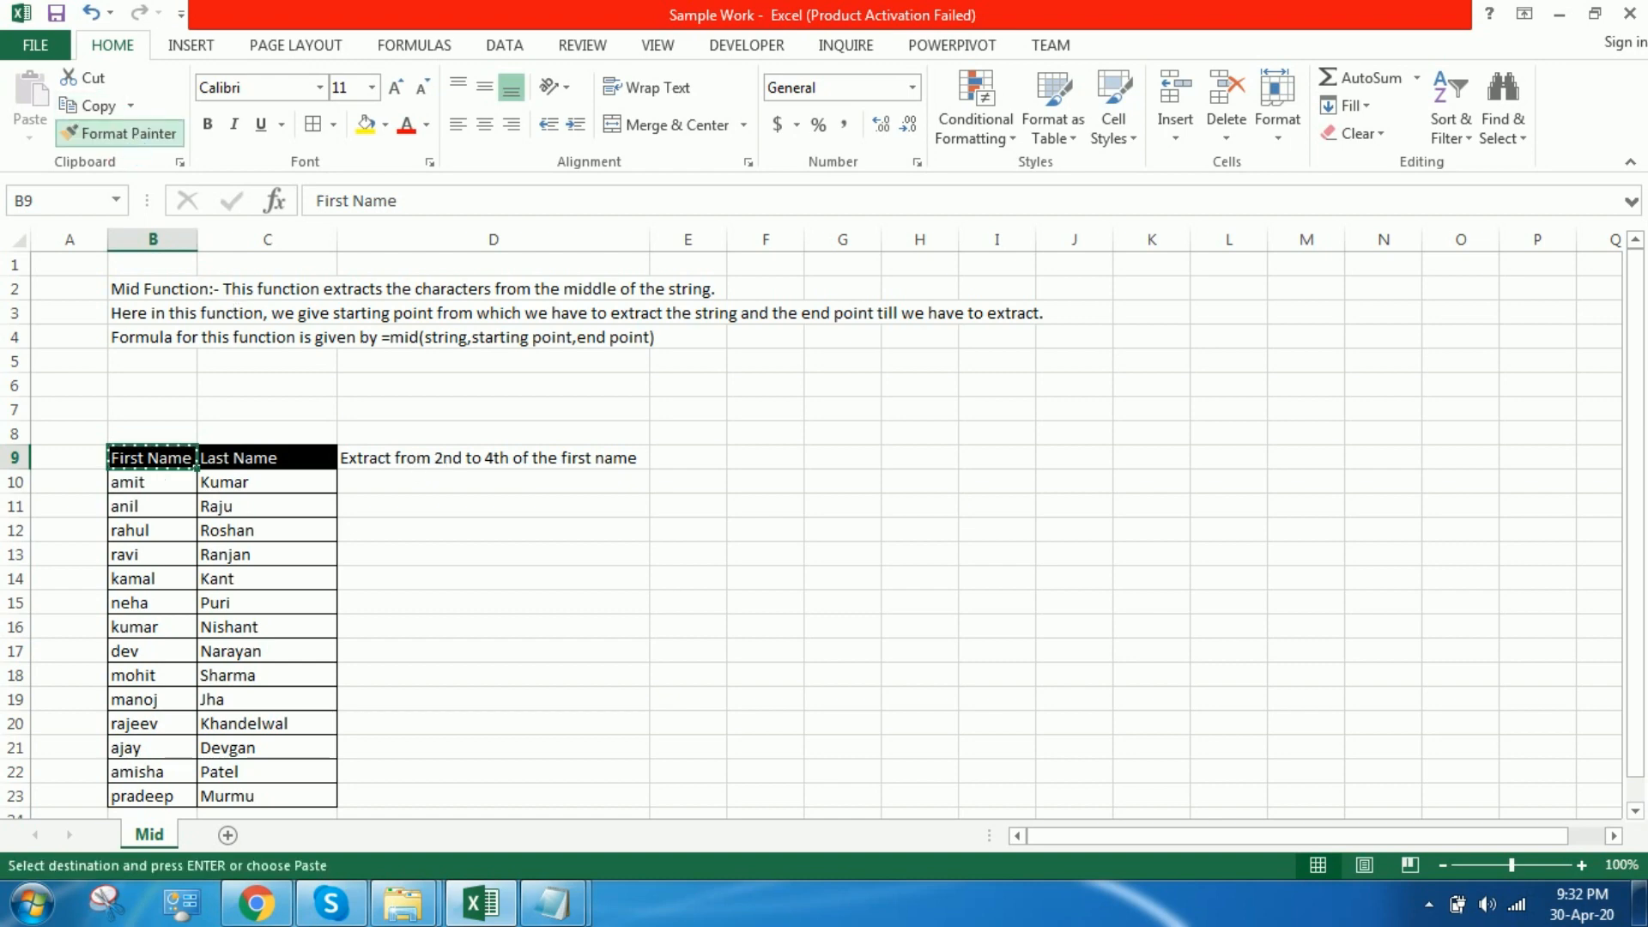
pyautogui.click(494, 457)
# Step: Enter the formula =MID(B10,2,4) in D10 to extract characters from the first name
pyautogui.click(489, 492)
pyautogui.write('=mid')
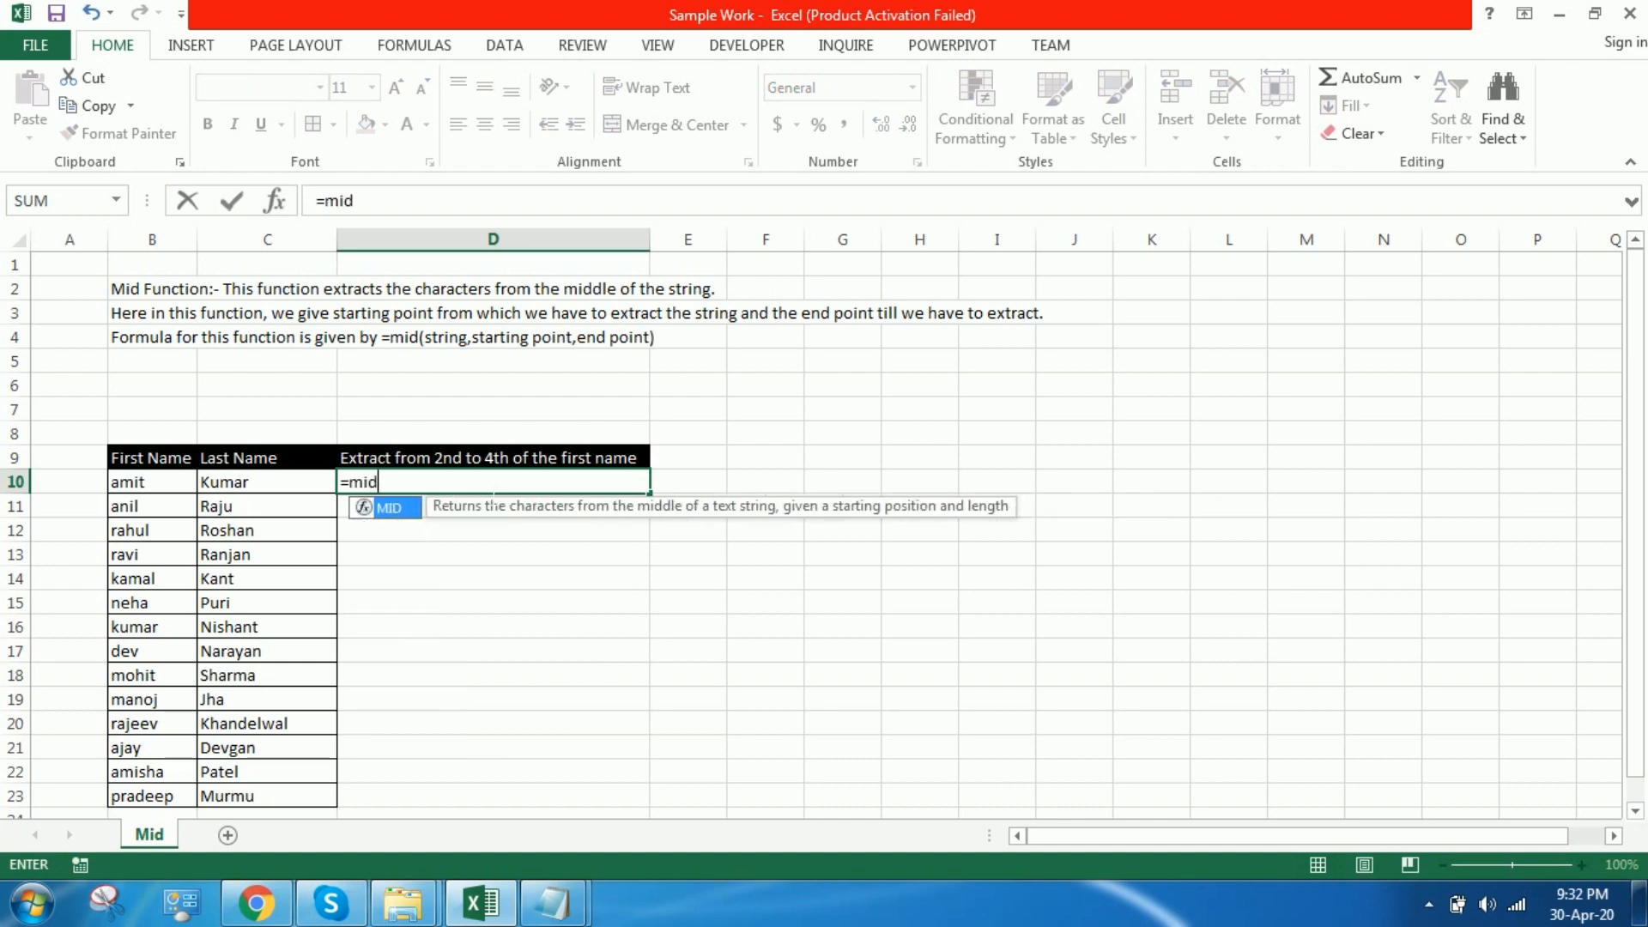
pyautogui.press('Tab')
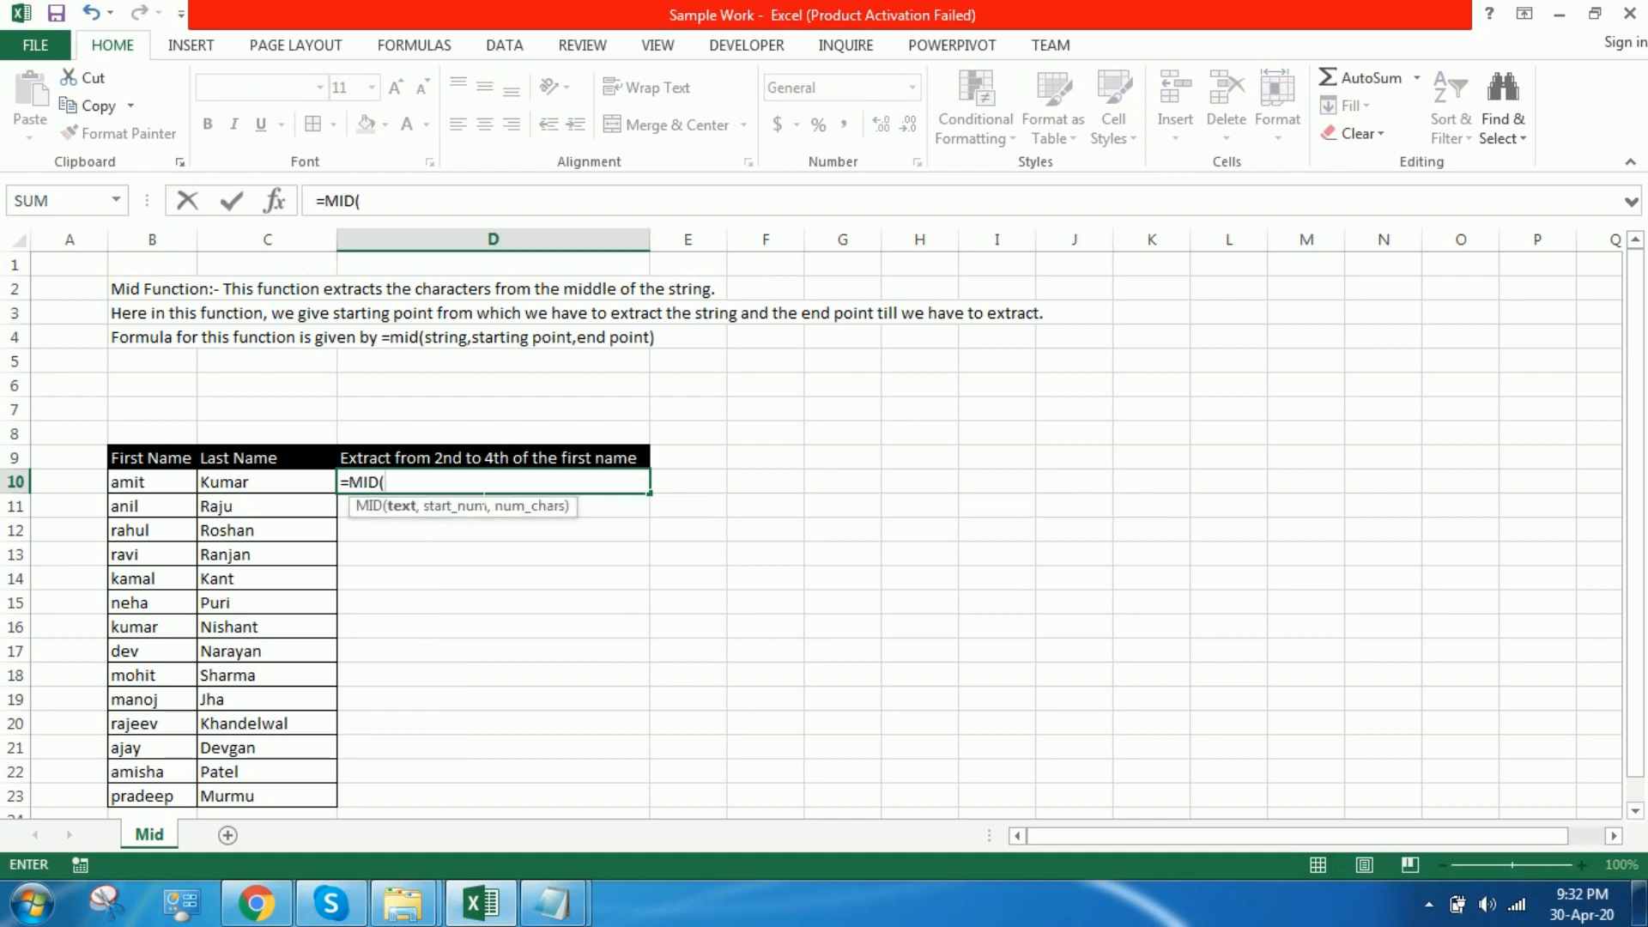
pyautogui.click(190, 485)
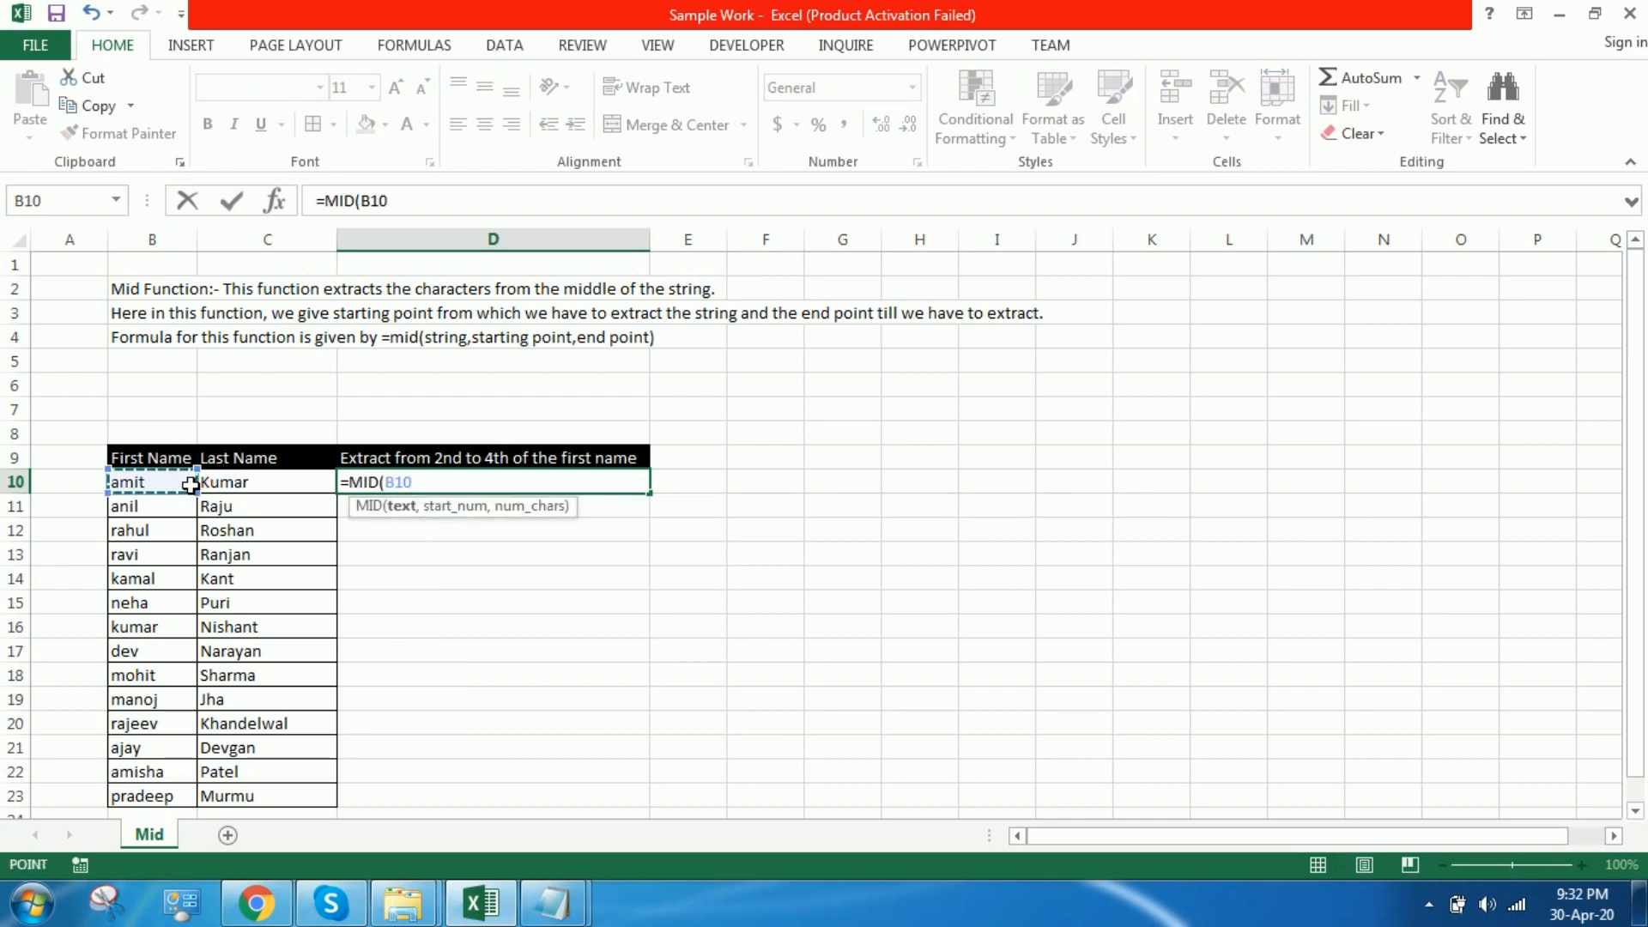
pyautogui.write(',2')
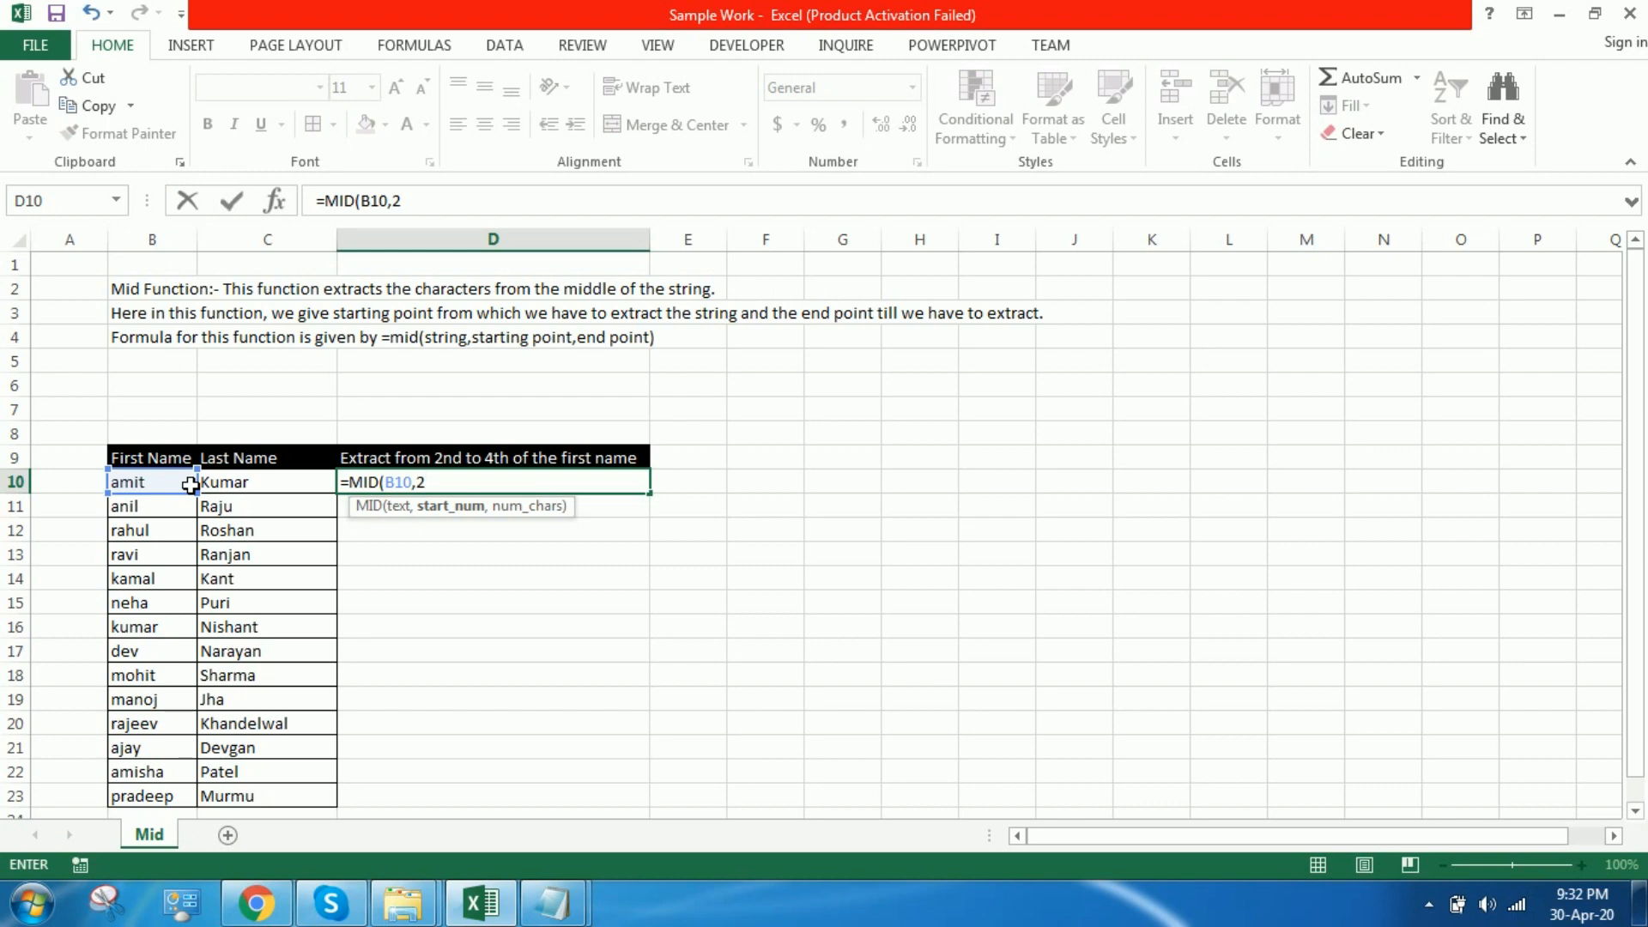
pyautogui.write(',4')
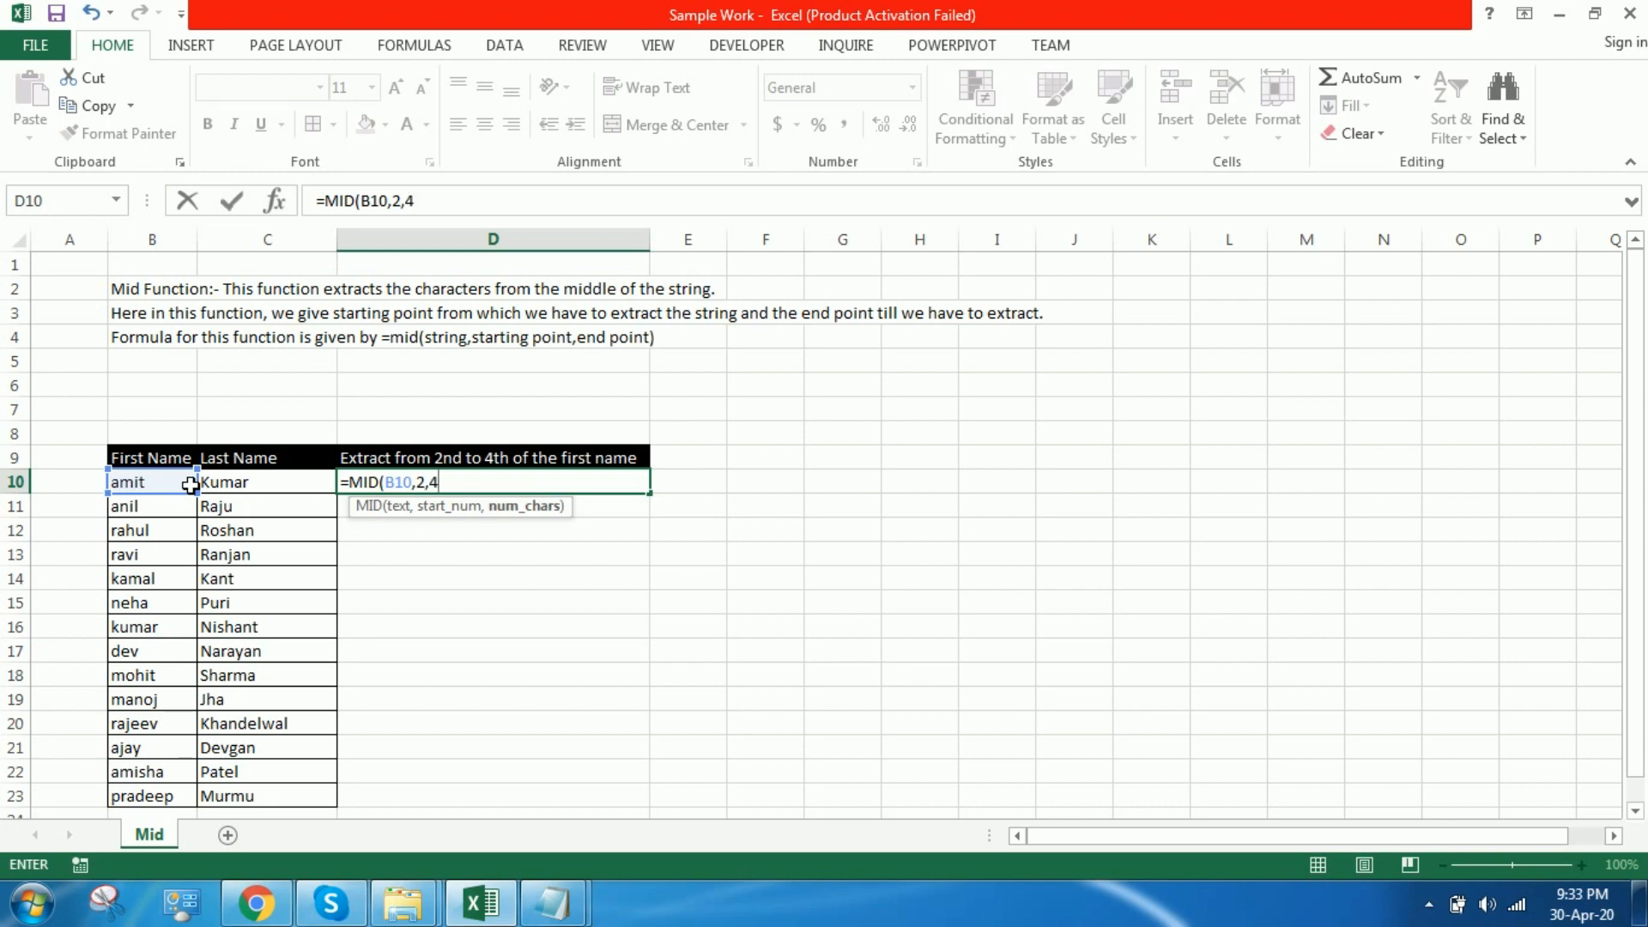
pyautogui.write(')')
pyautogui.press('Return')
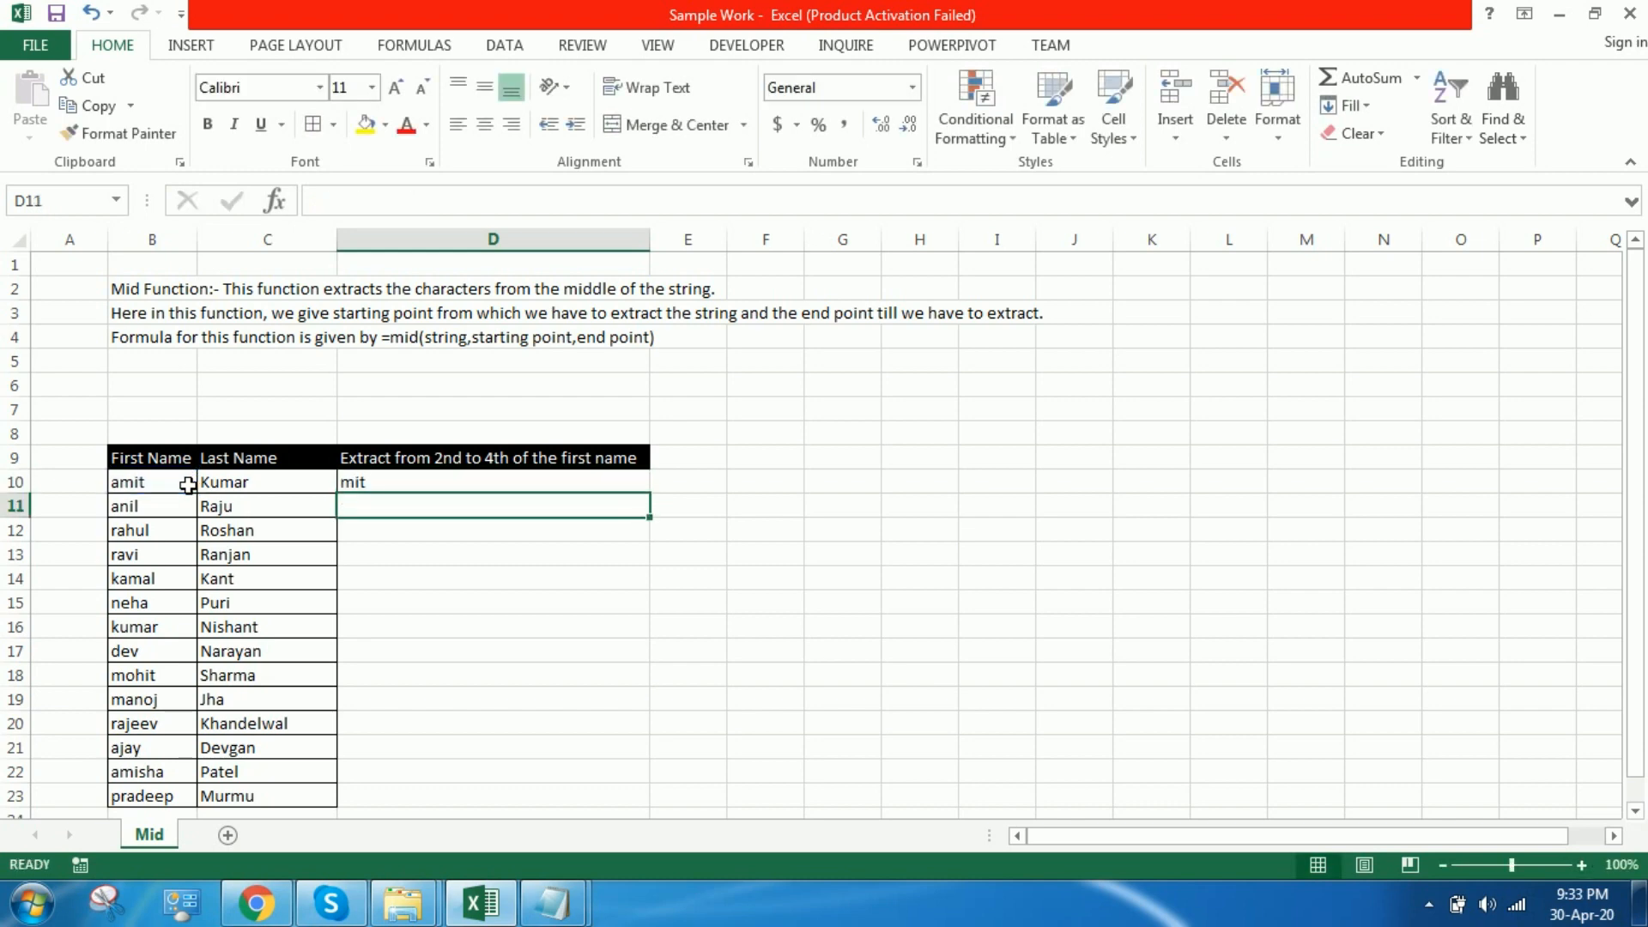
# Step: Fill the D10 formula down through D23 and apply borders to the filled cells
pyautogui.click(624, 486)
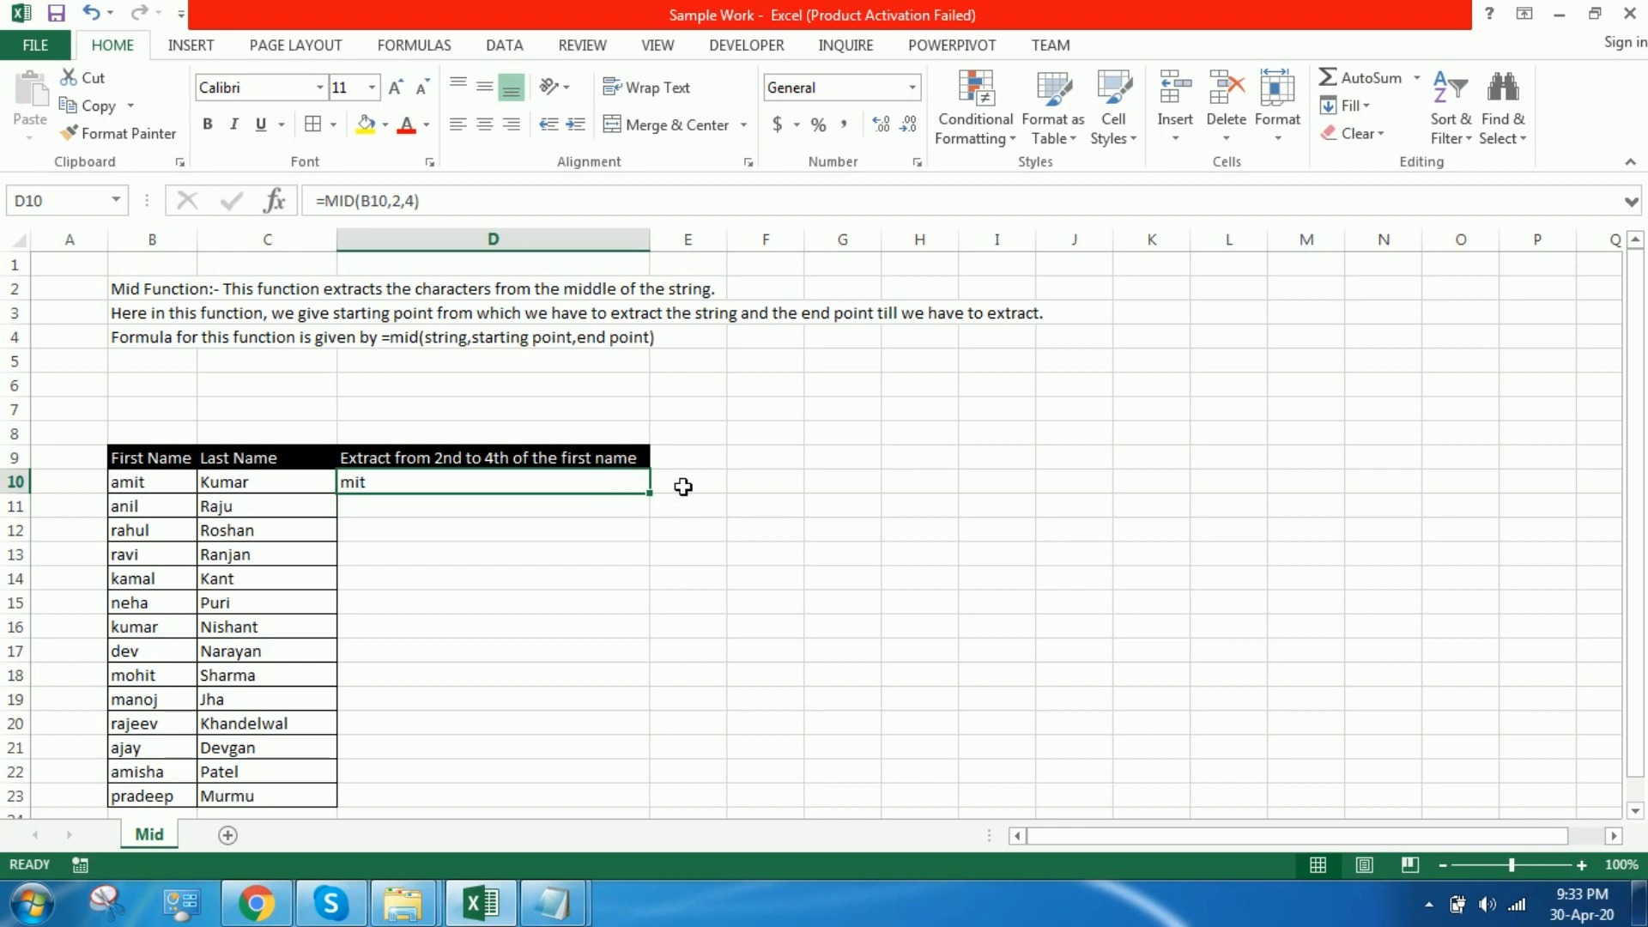
pyautogui.moveTo(651, 495); pyautogui.dragTo(647, 807)
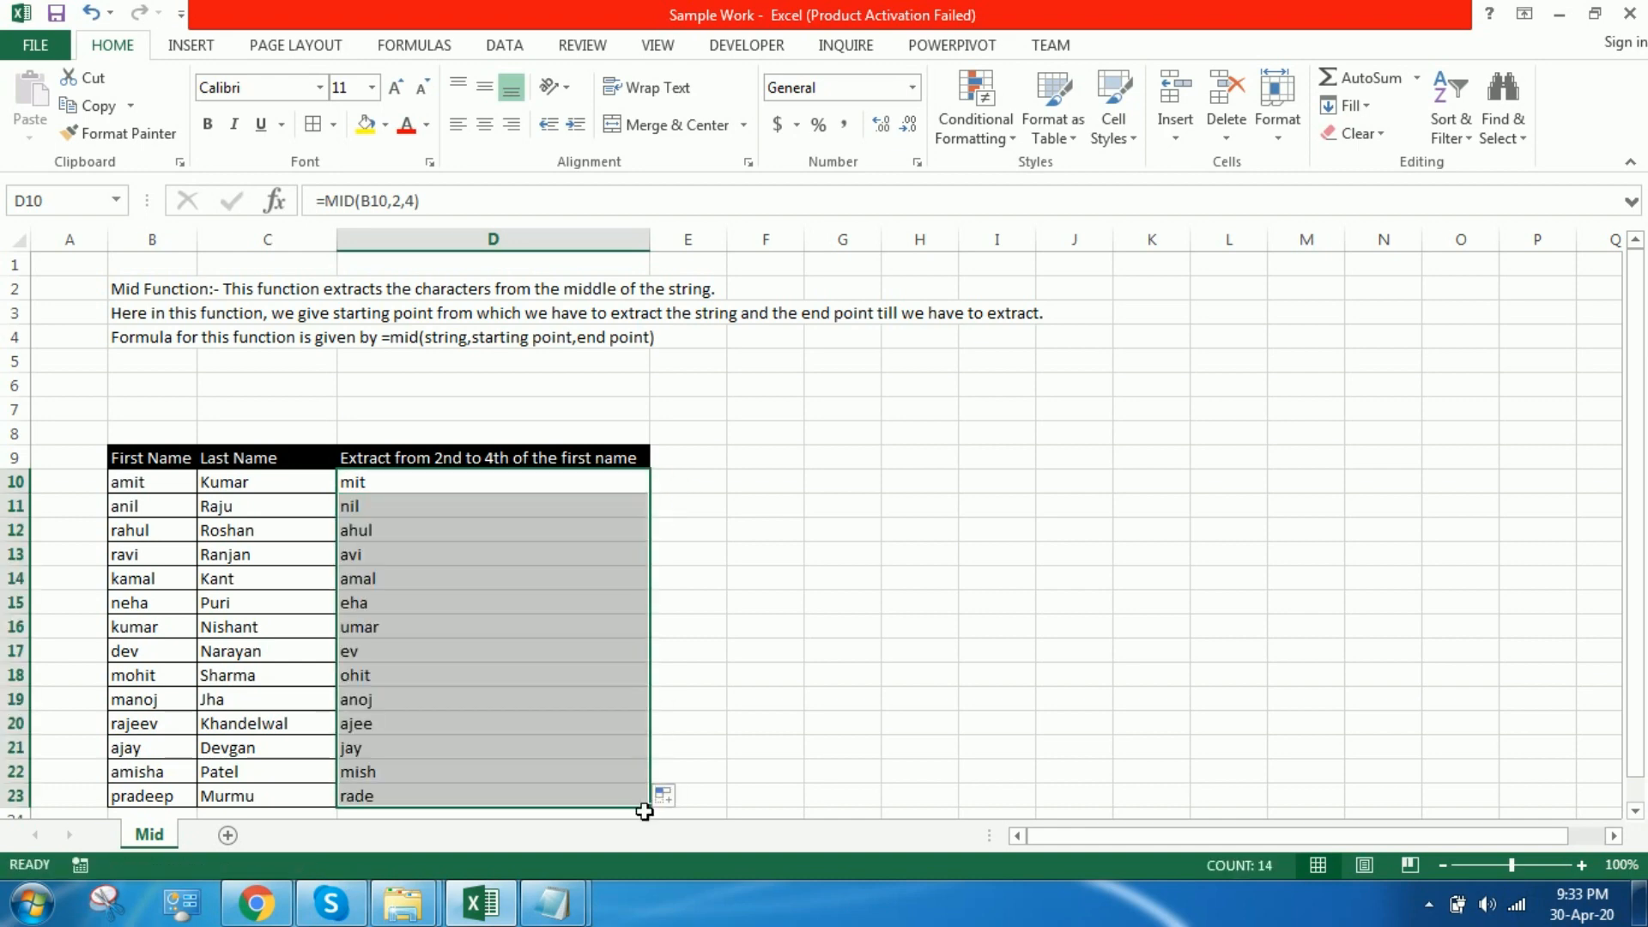
pyautogui.click(314, 126)
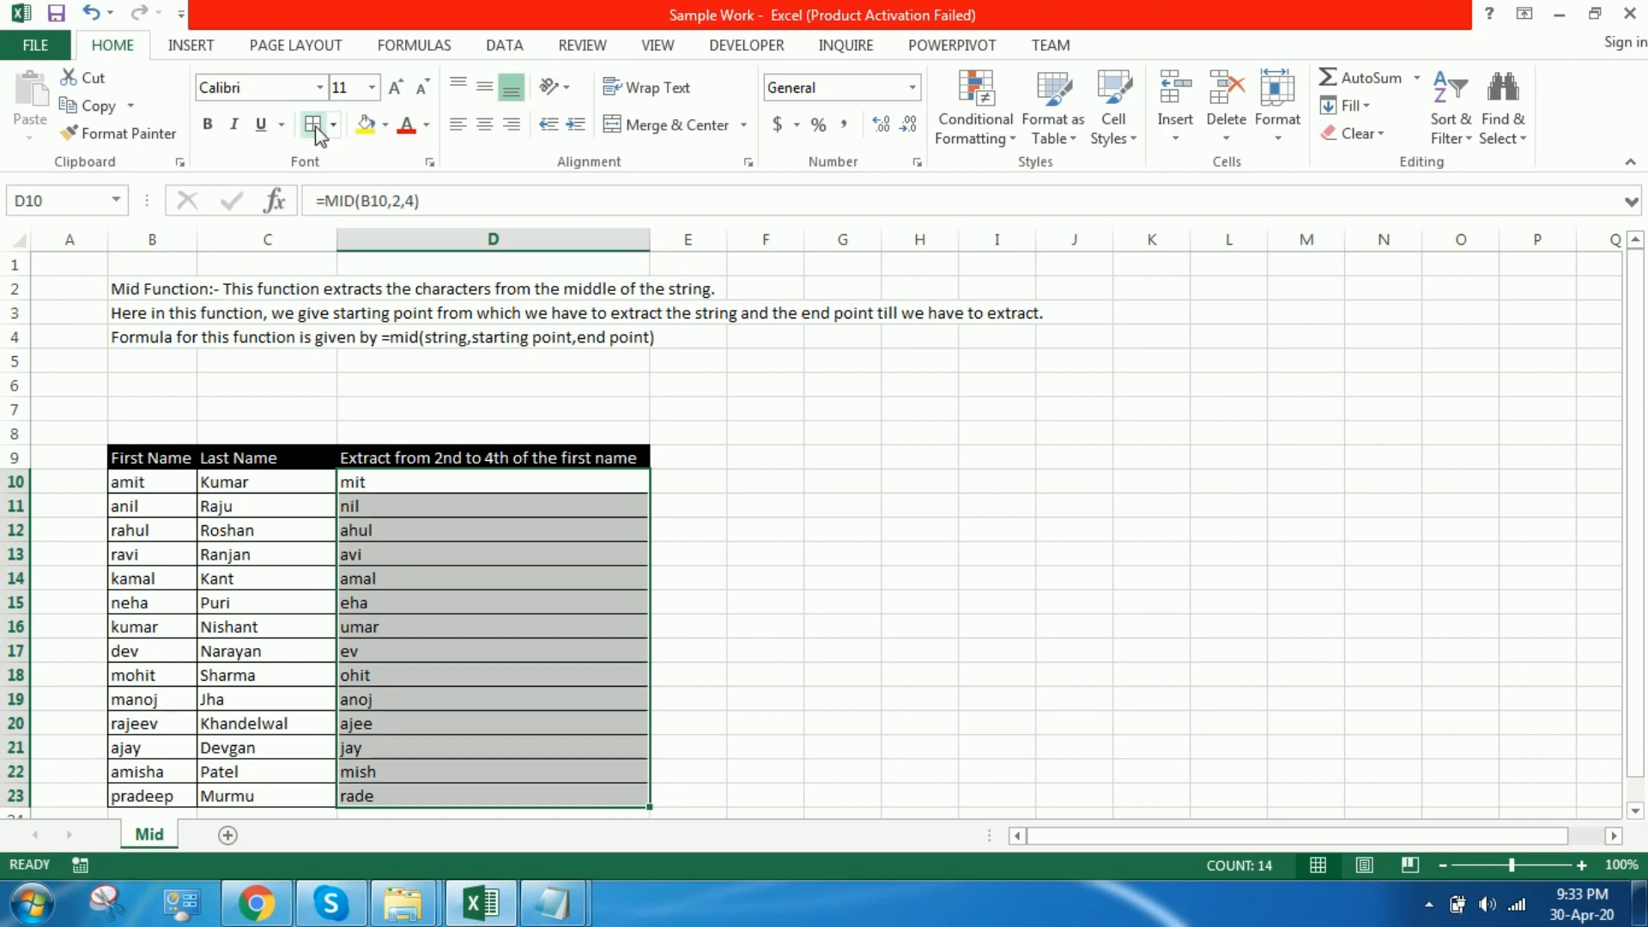
pyautogui.click(695, 468)
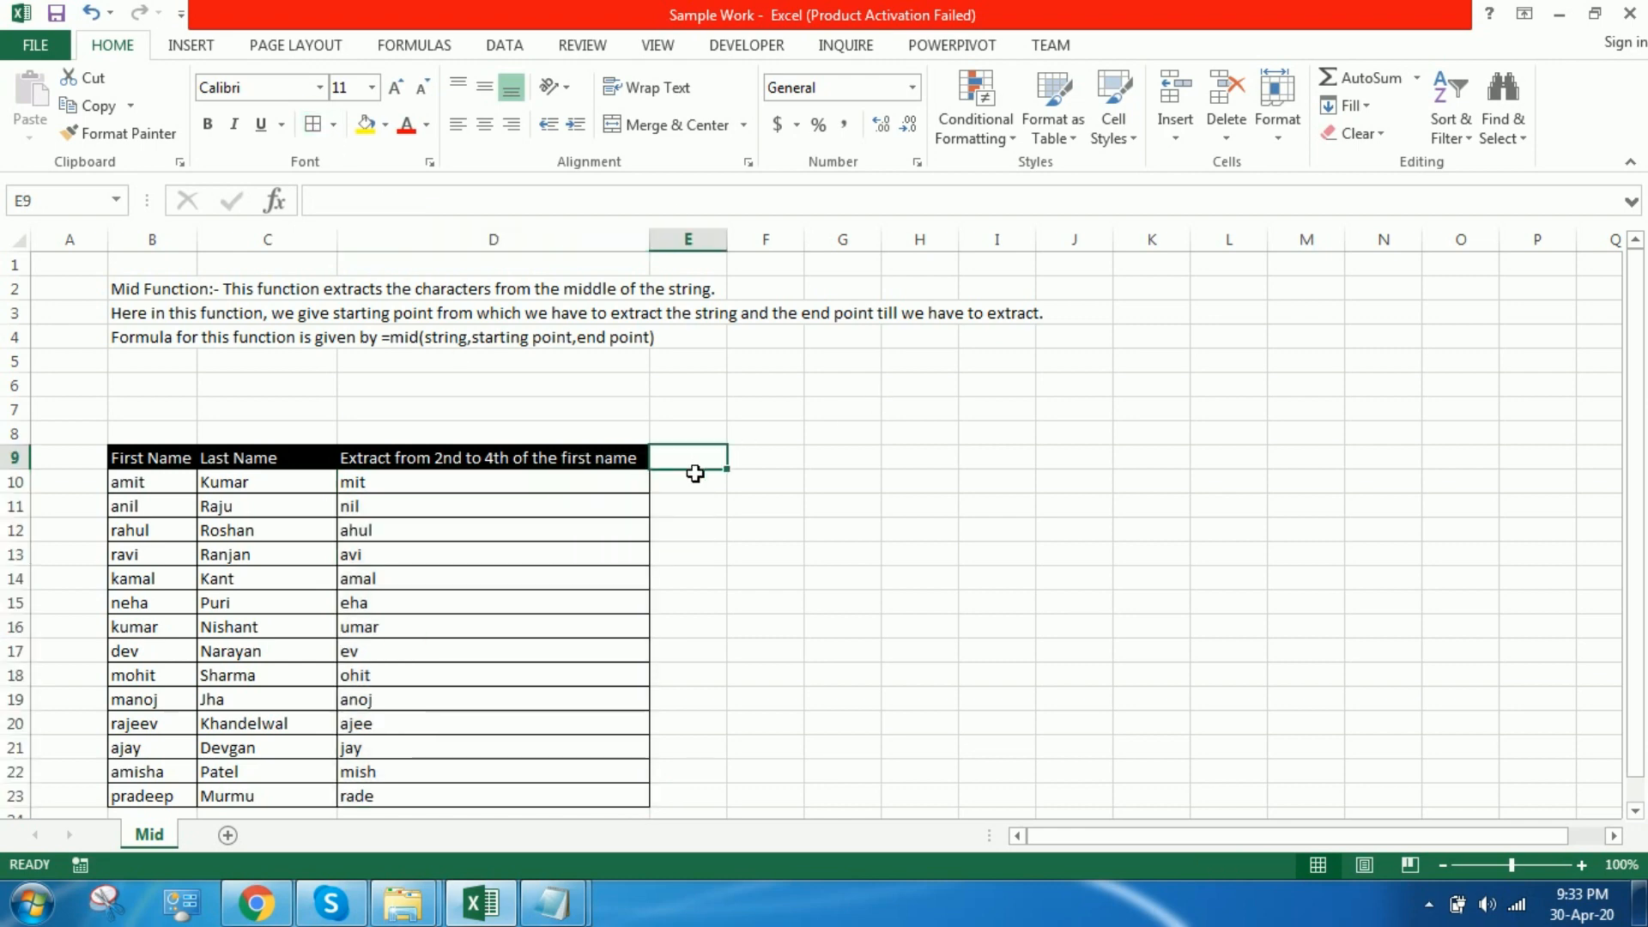
# Step: Copy the D9 heading into E9 and fit column E's width to it
pyautogui.click(618, 471)
pyautogui.hotkey('ctrl', 'c')
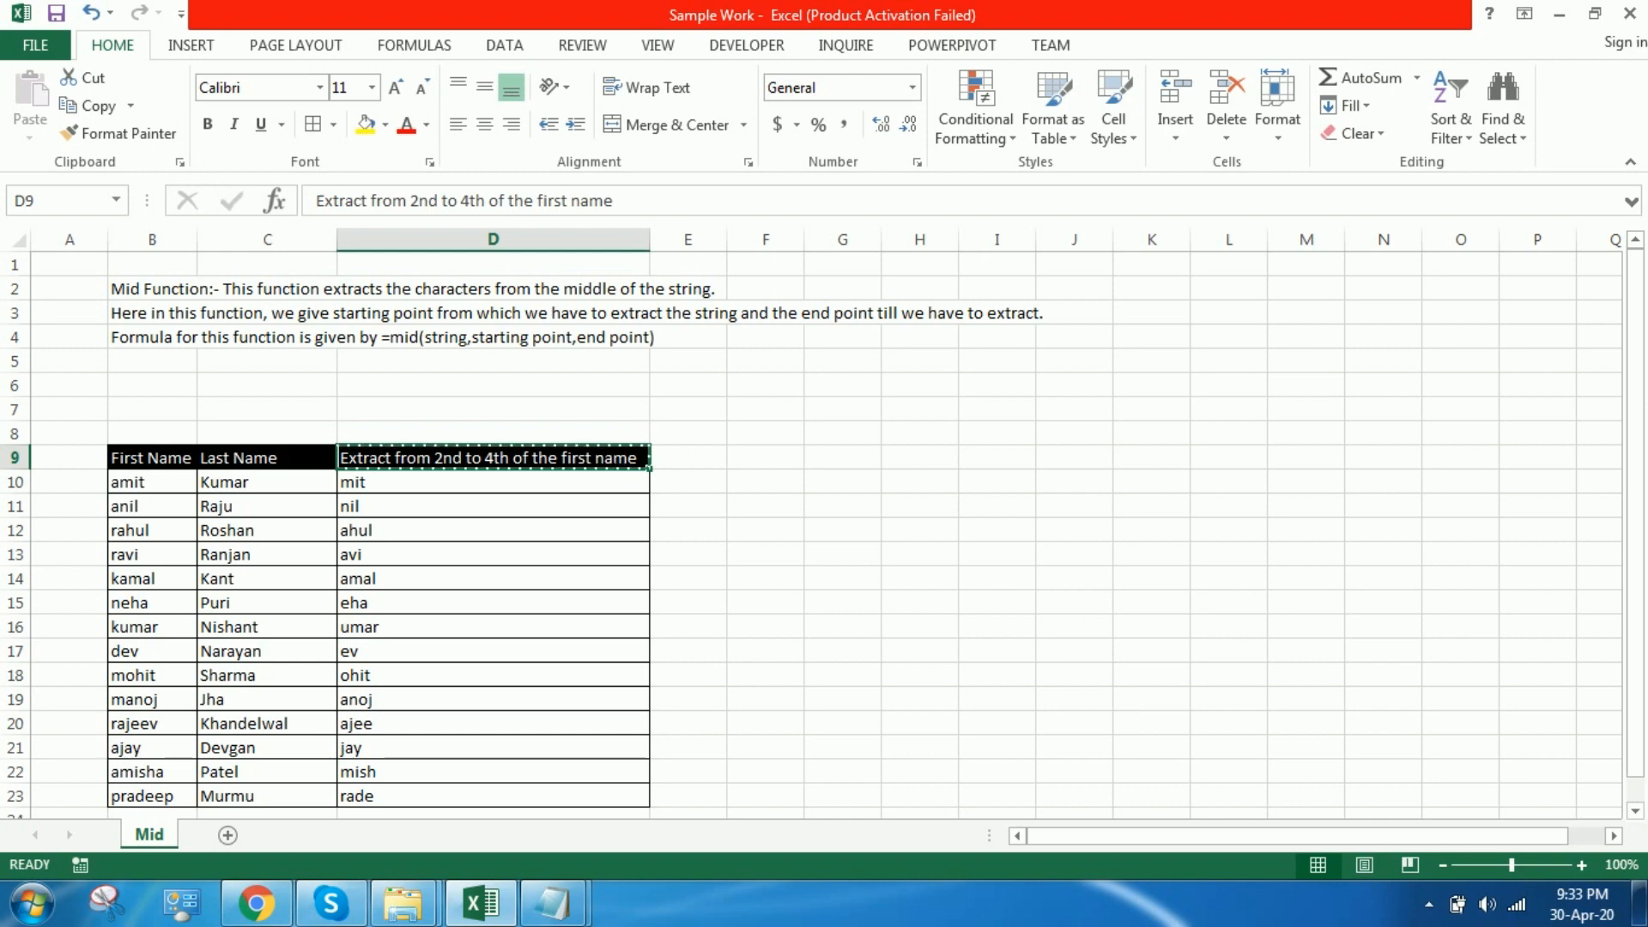
pyautogui.click(688, 471)
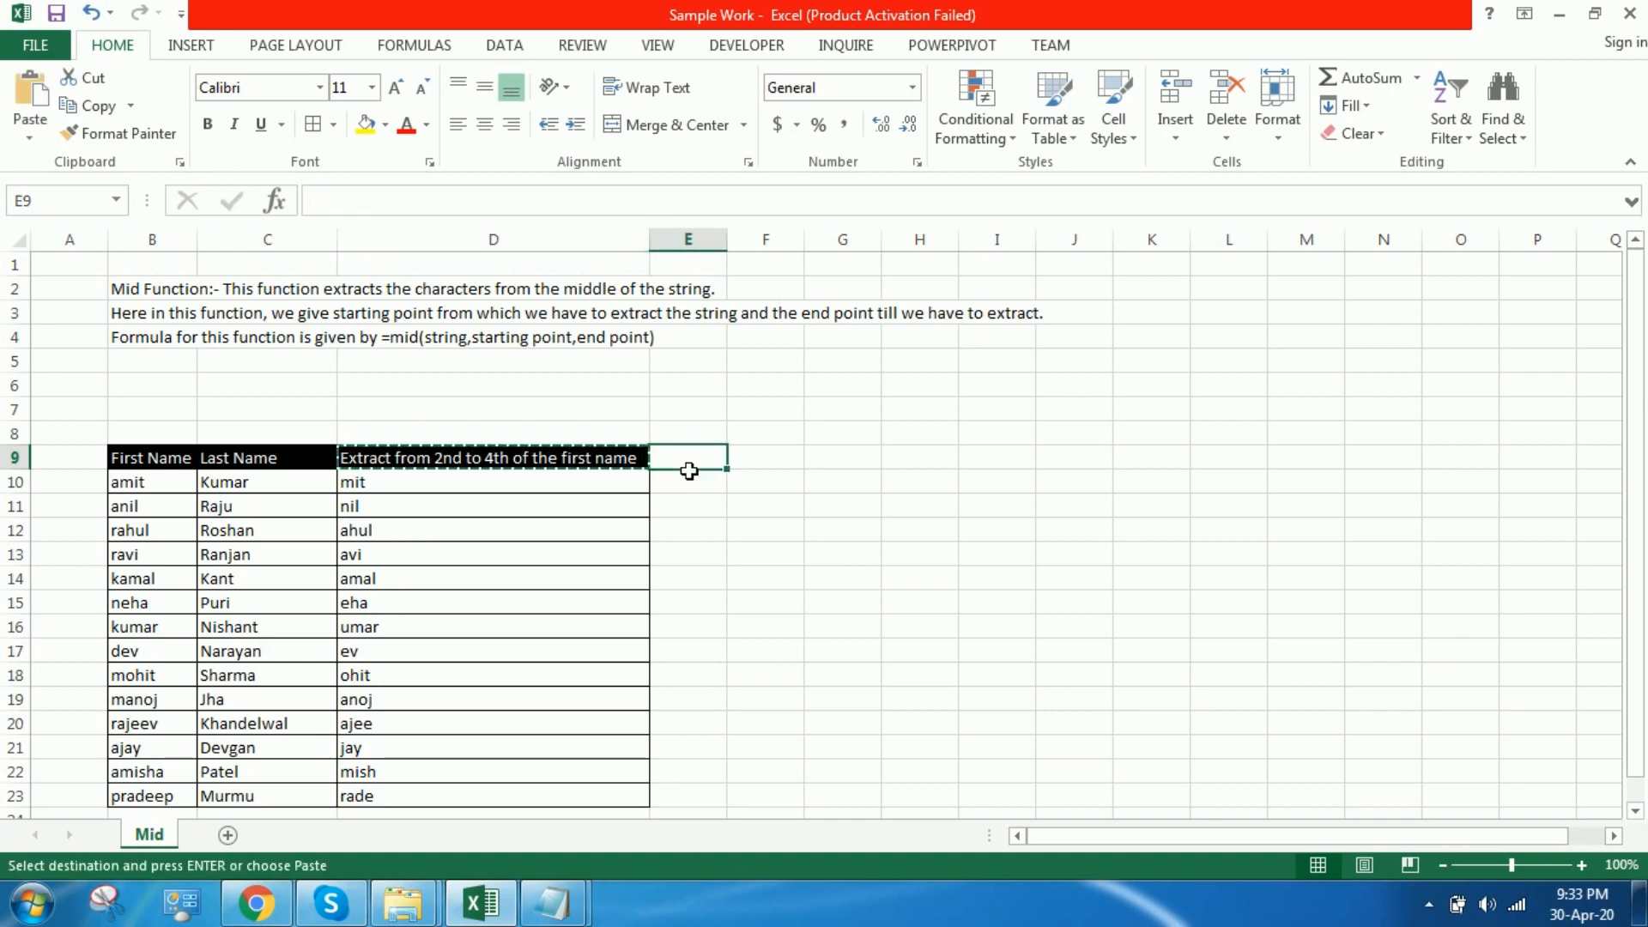
pyautogui.hotkey('ctrl', 'v')
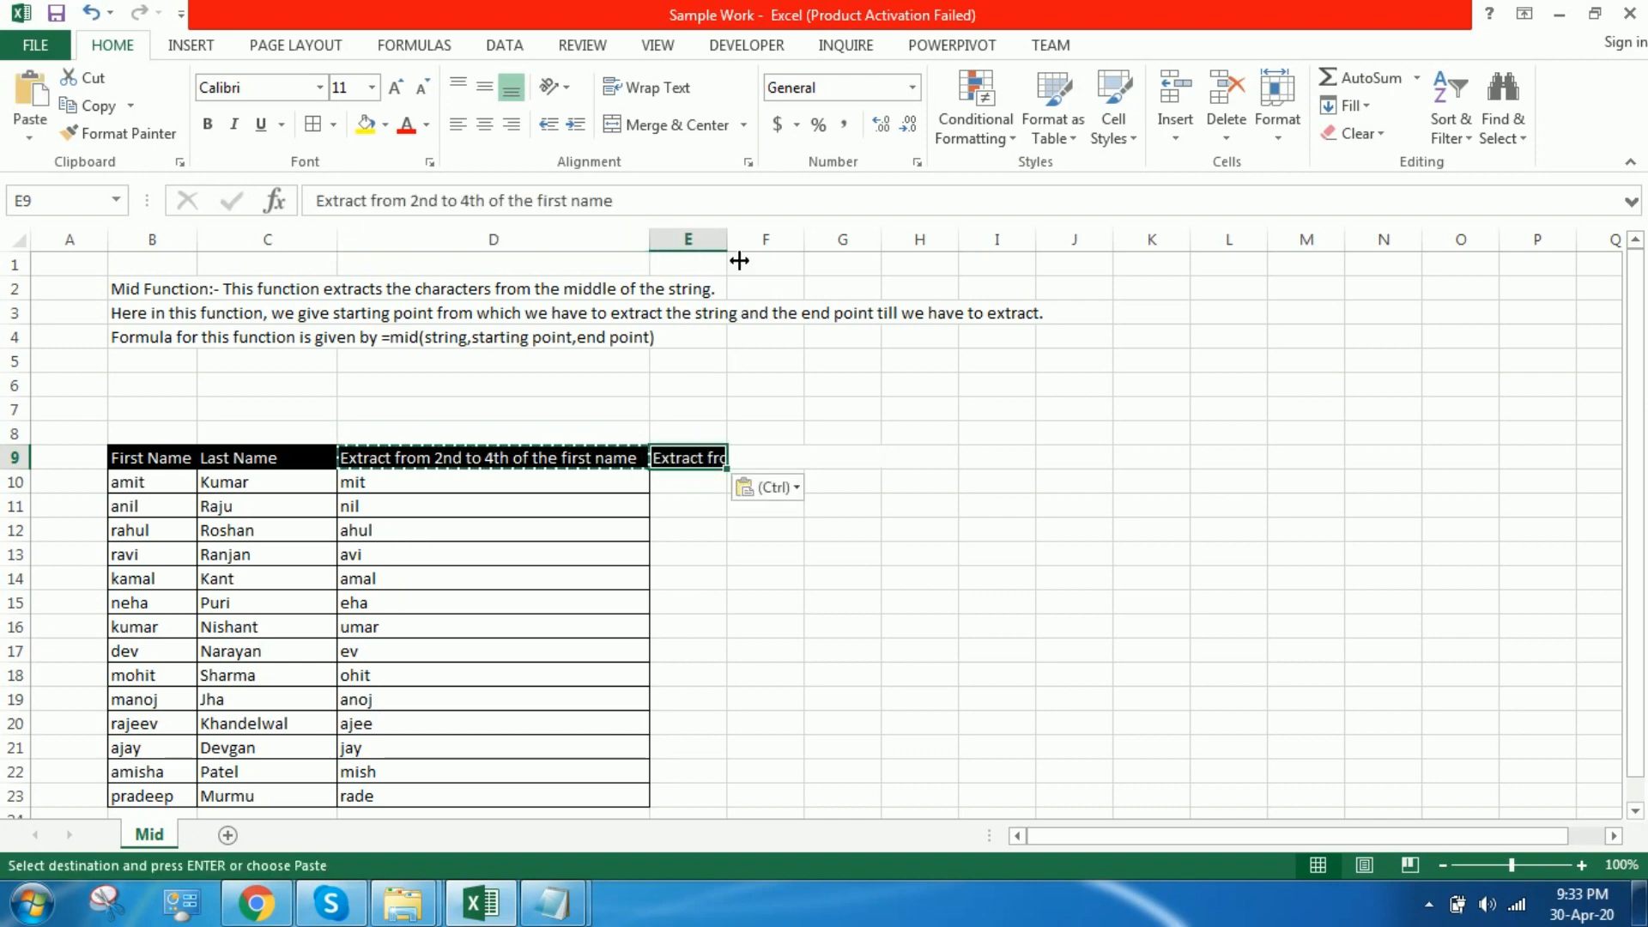
pyautogui.doubleClick(728, 241)
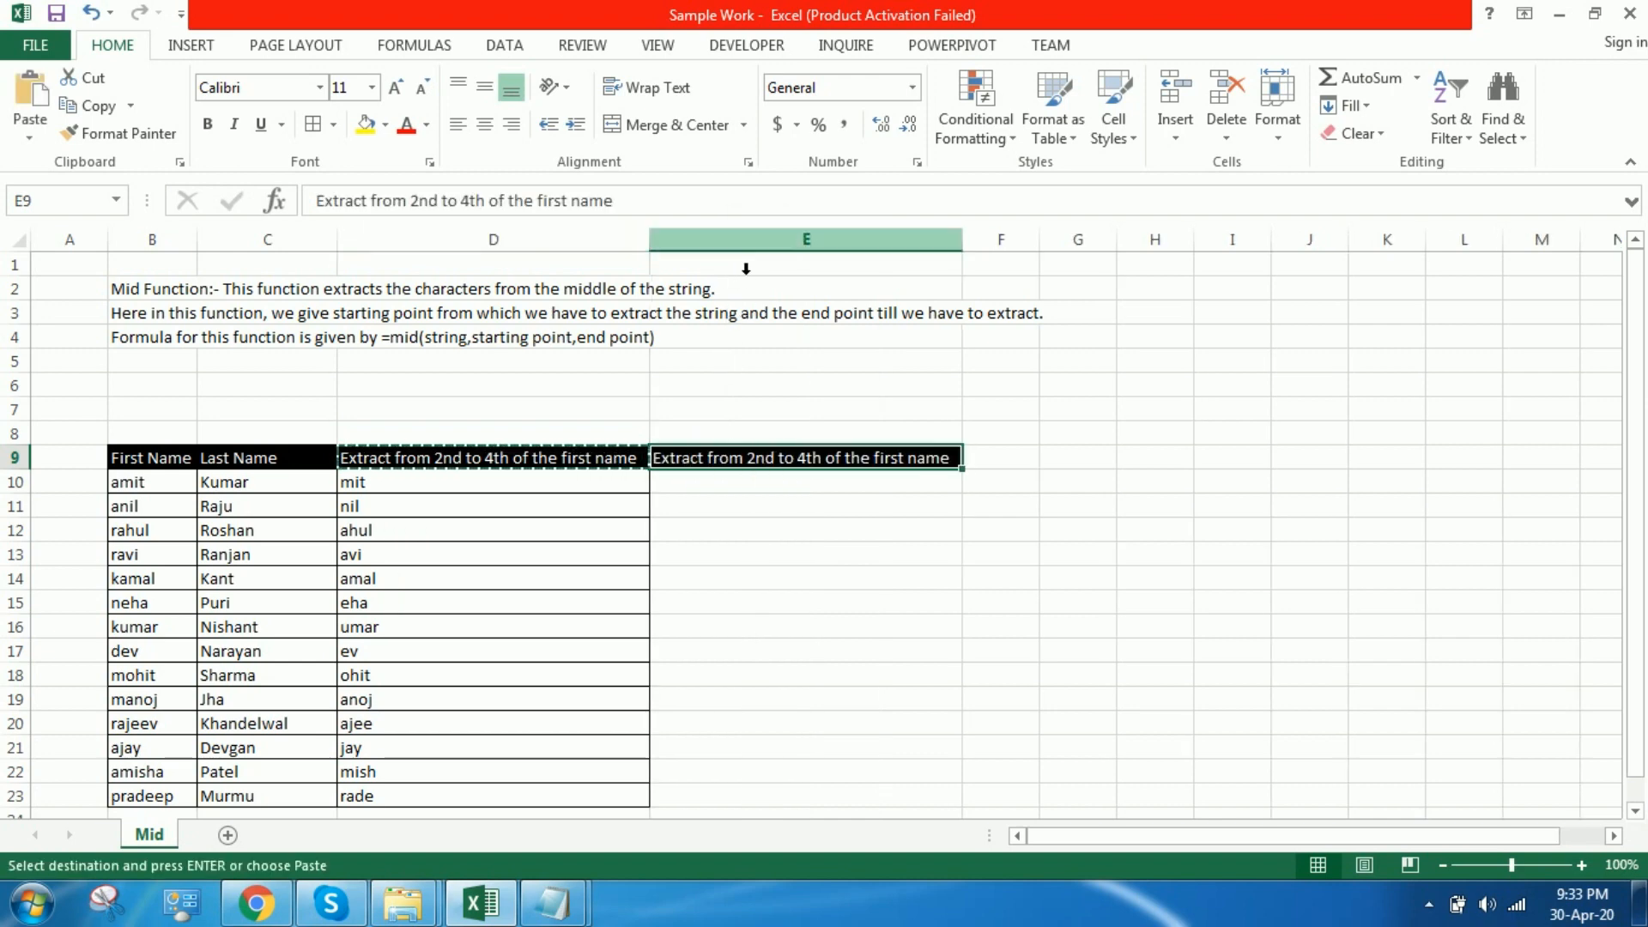
# Step: Replace "first" with "last" in the E9 heading
pyautogui.doubleClick(912, 465)
pyautogui.press('BackSpace')
pyautogui.press('BackSpace')
pyautogui.press('BackSpace')
pyautogui.press('BackSpace')
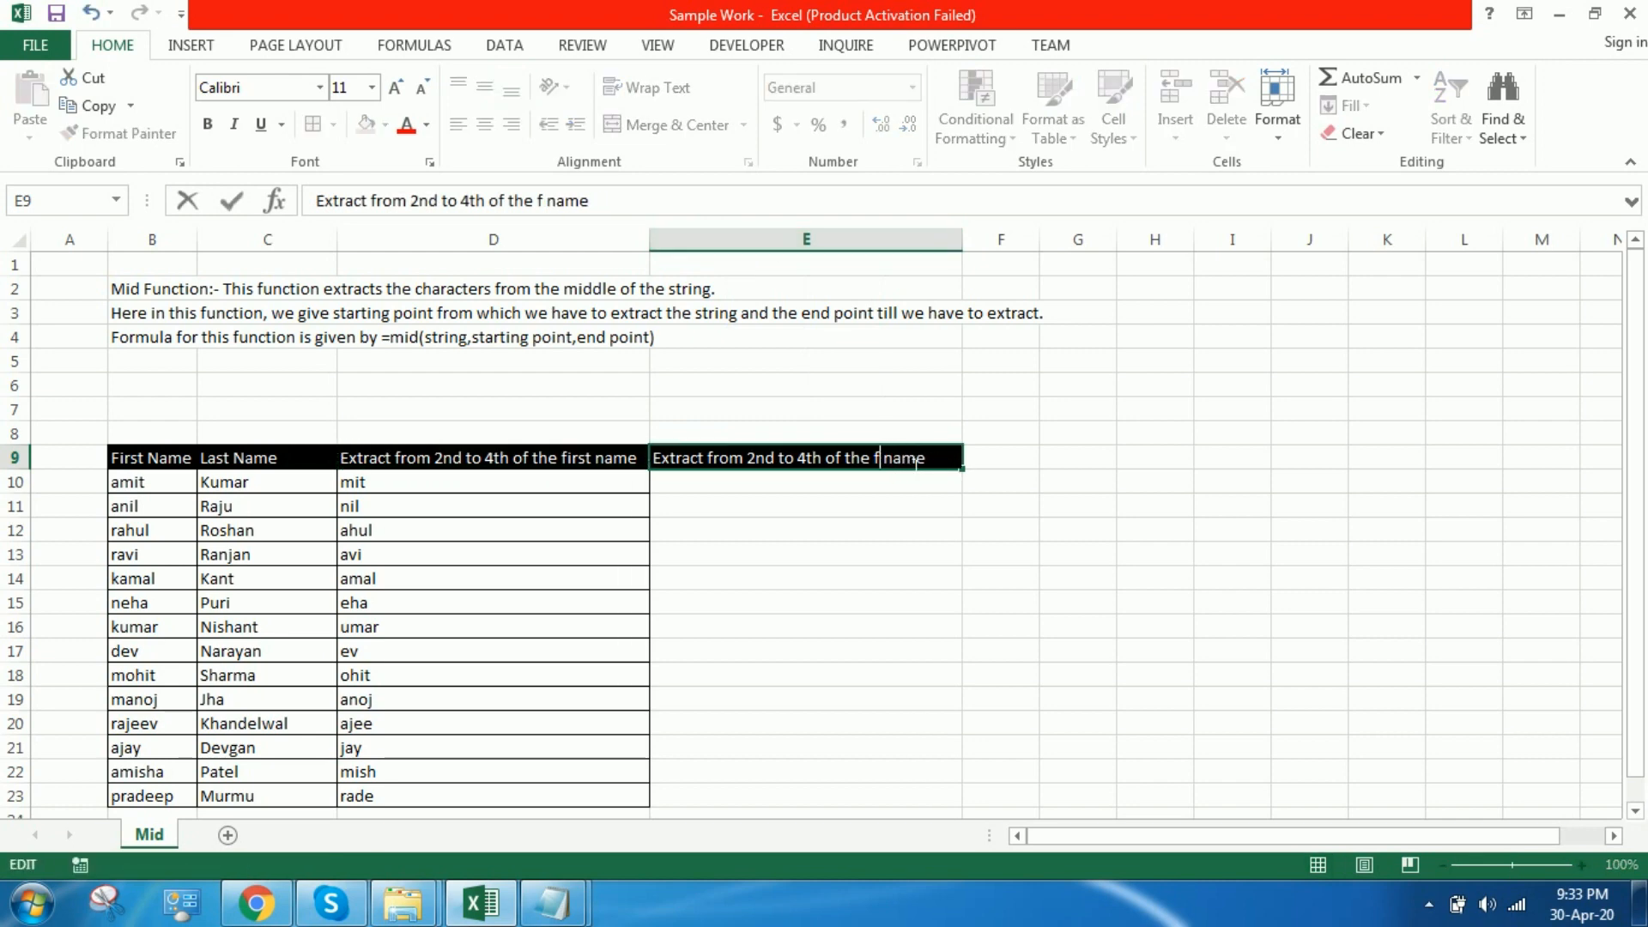
pyautogui.press('BackSpace')
pyautogui.write('last')
pyautogui.press('Return')
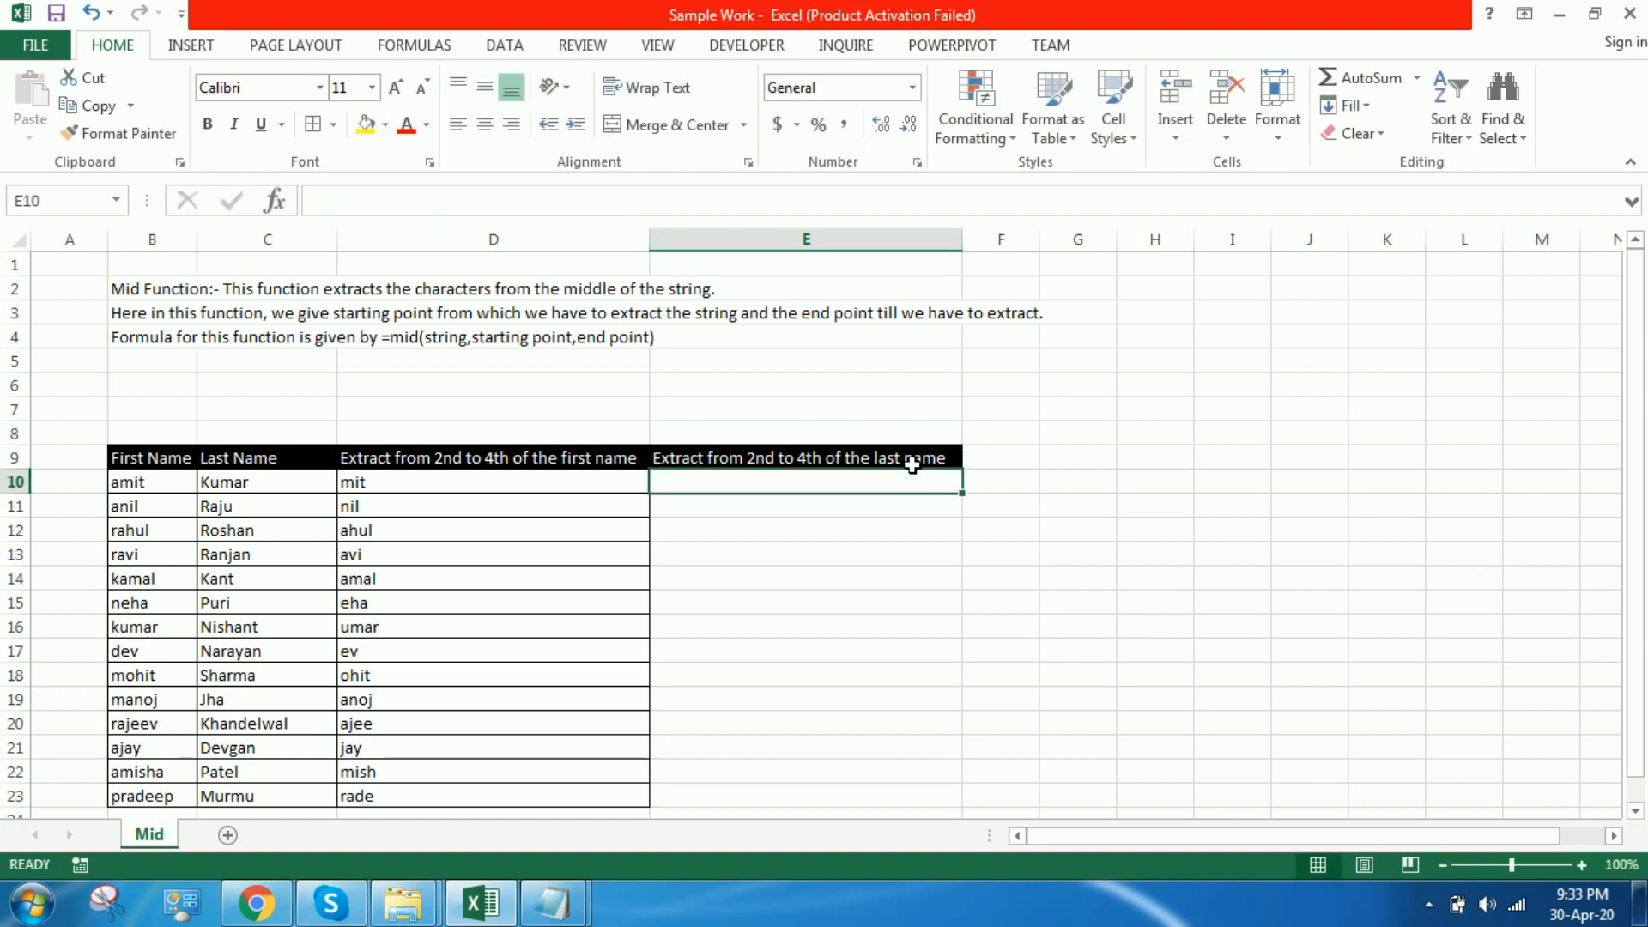
# Step: Change the end position in the E9 heading to 6th, giving "Extract from 2nd to 6th of the last name"
pyautogui.doubleClick(777, 460)
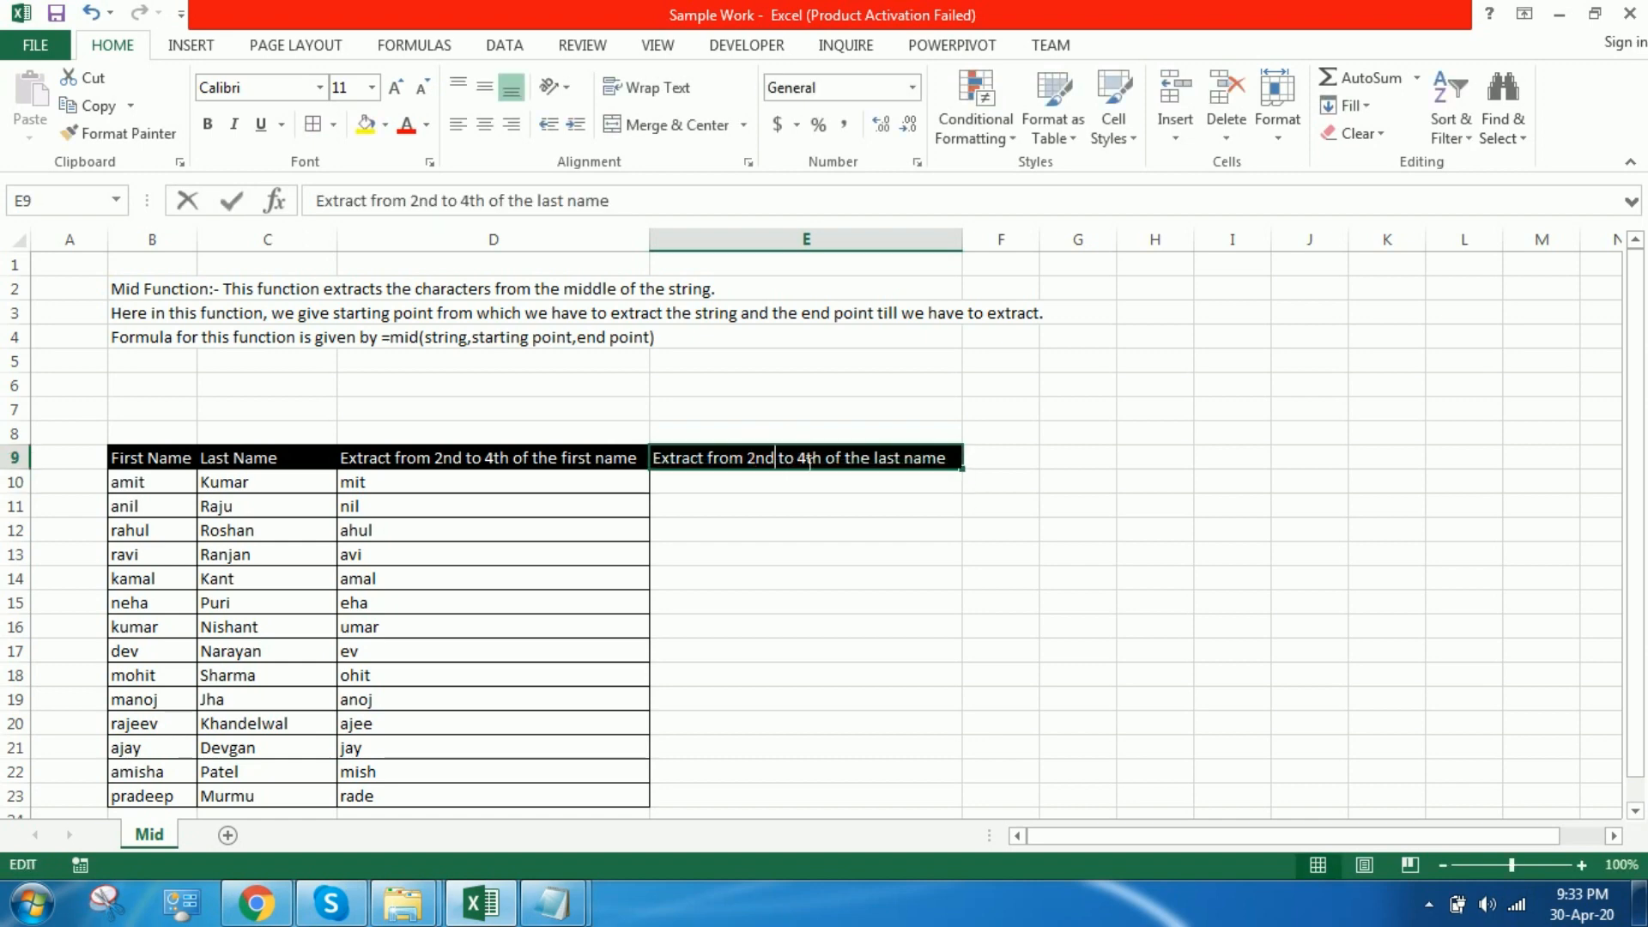
pyautogui.press('BackSpace')
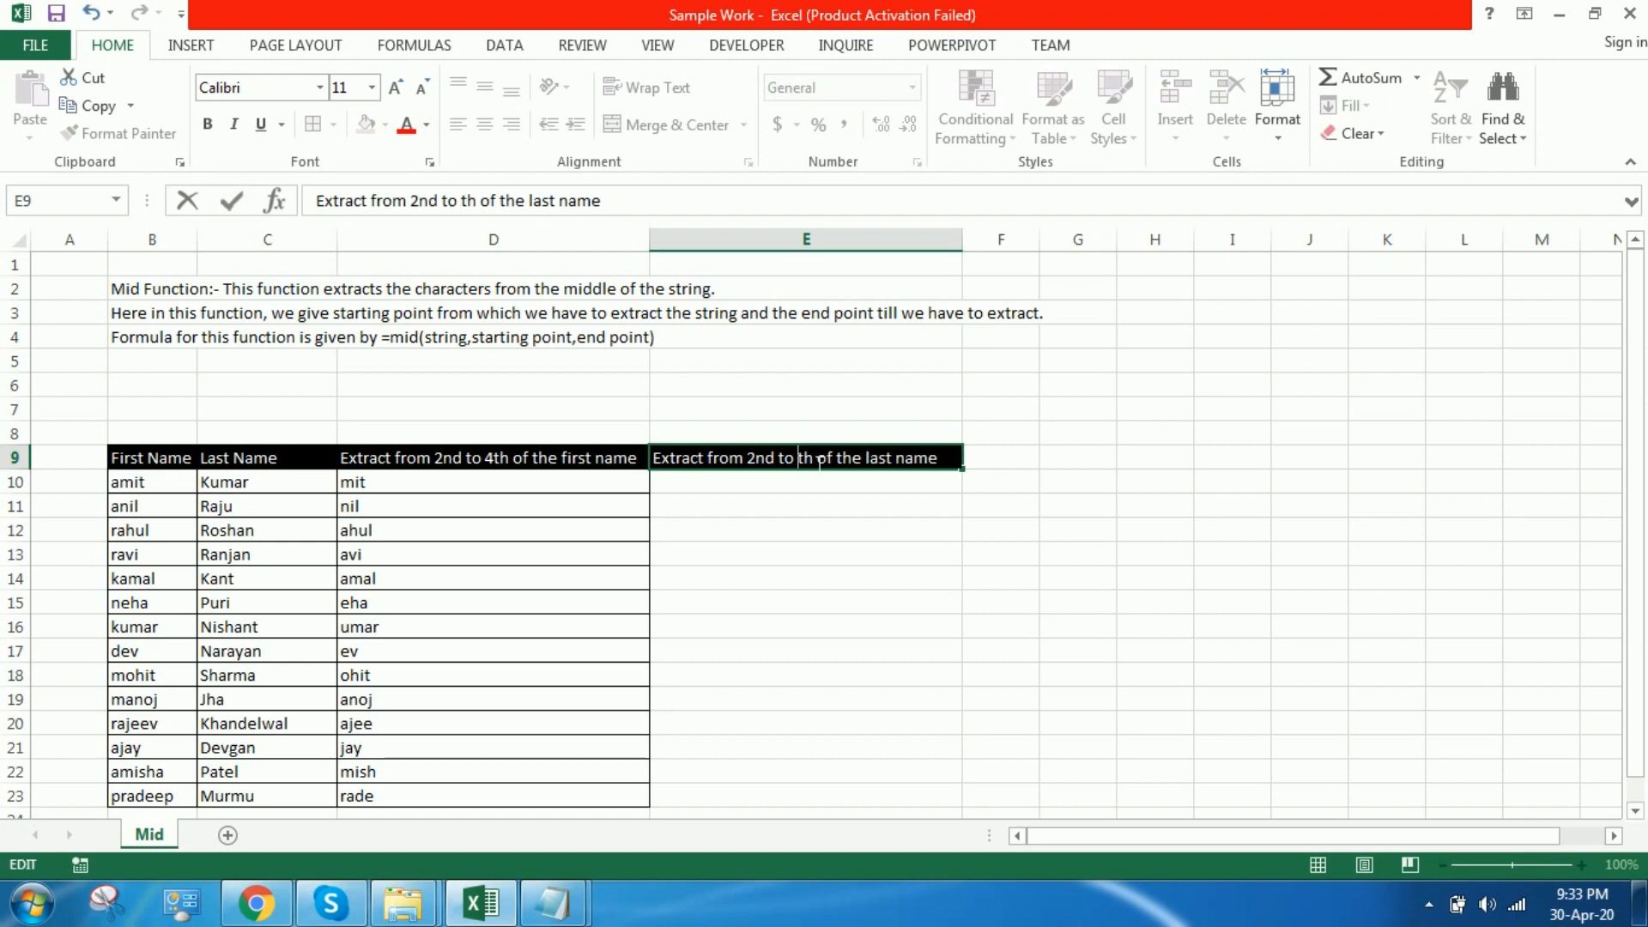
pyautogui.write('5')
pyautogui.press('BackSpace')
pyautogui.write('6')
pyautogui.press('Return')
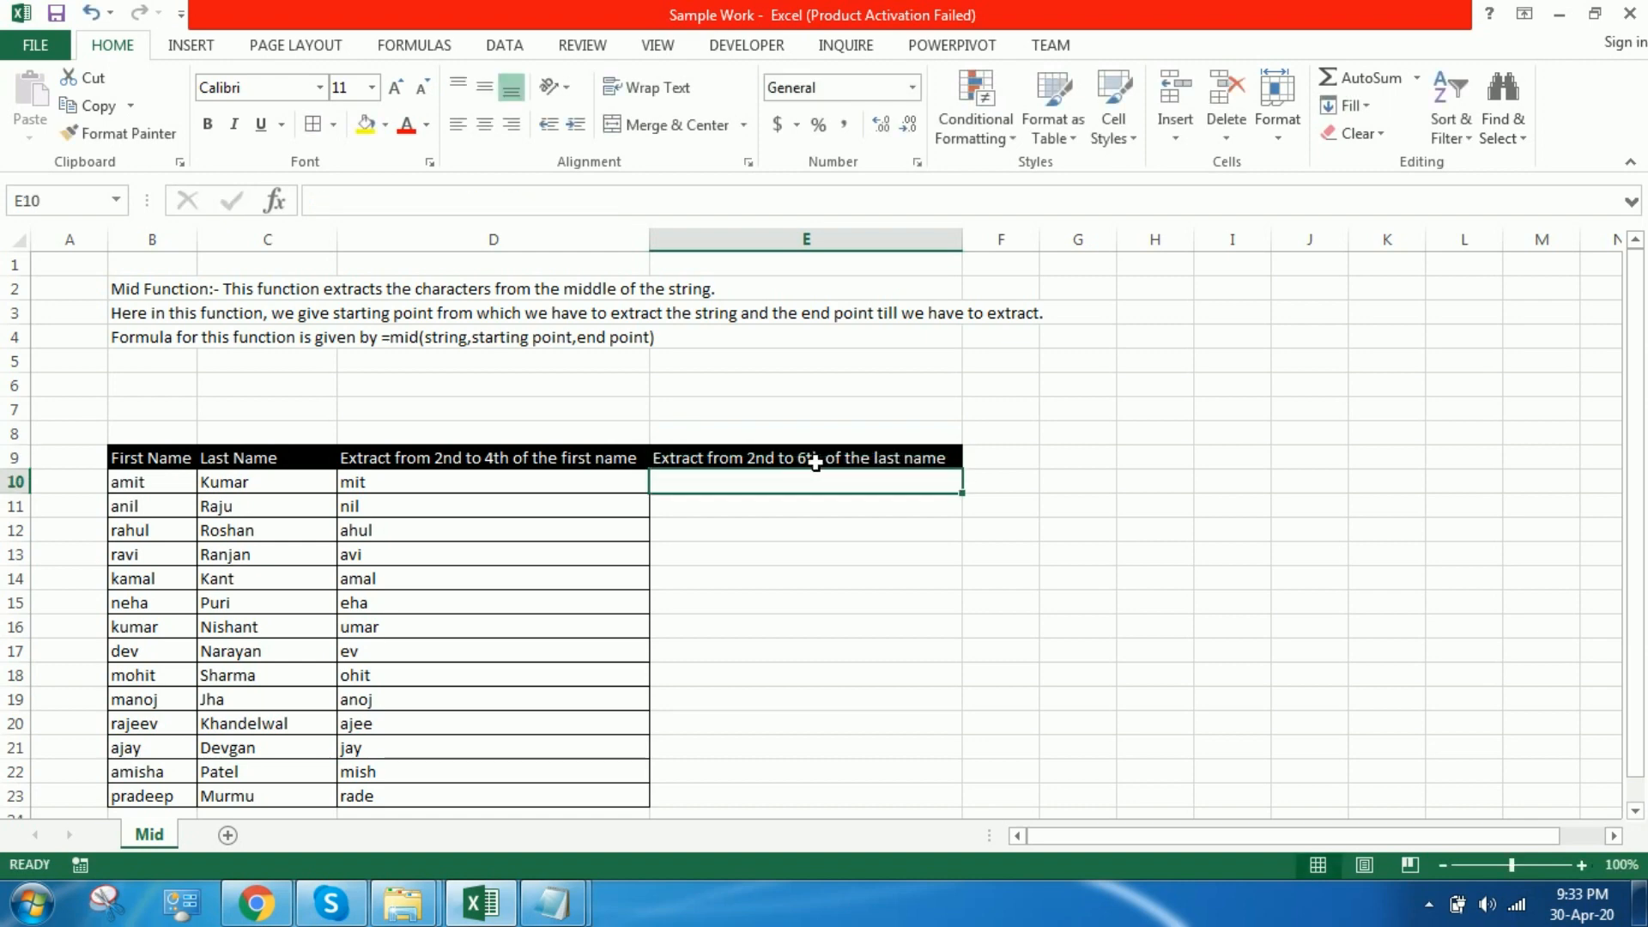
# Step: Enter the formula =MID(C10,2,6) in E10 to extract characters from the last name
pyautogui.write('=mi')
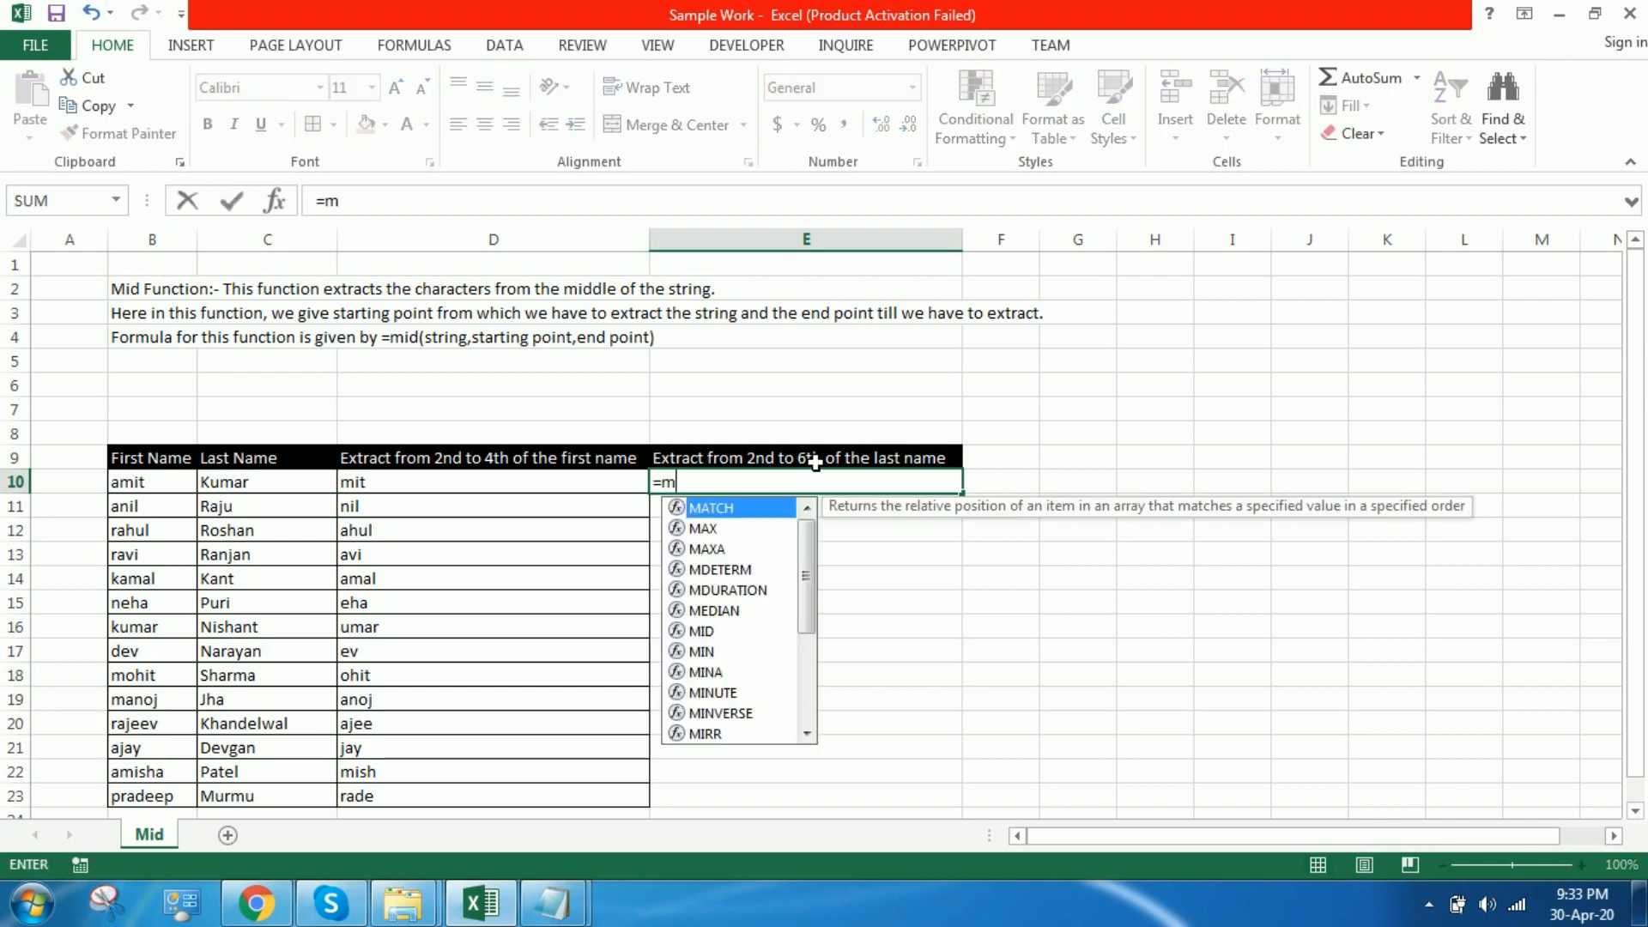
pyautogui.press('Tab')
pyautogui.click(147, 486)
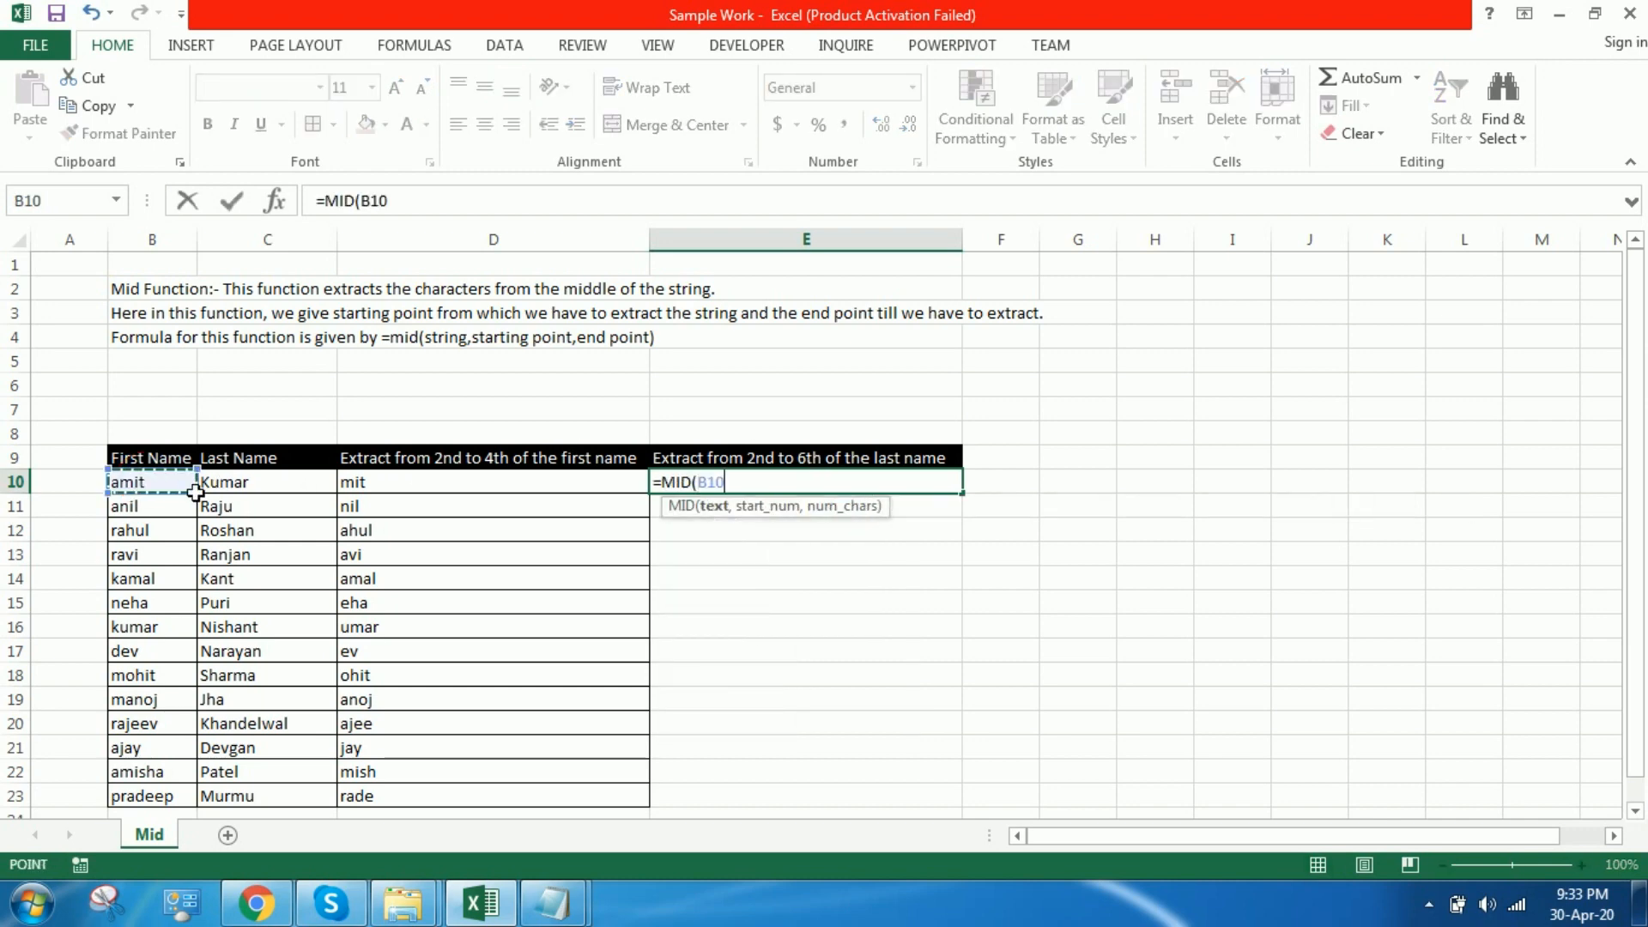
pyautogui.click(275, 495)
pyautogui.write(',')
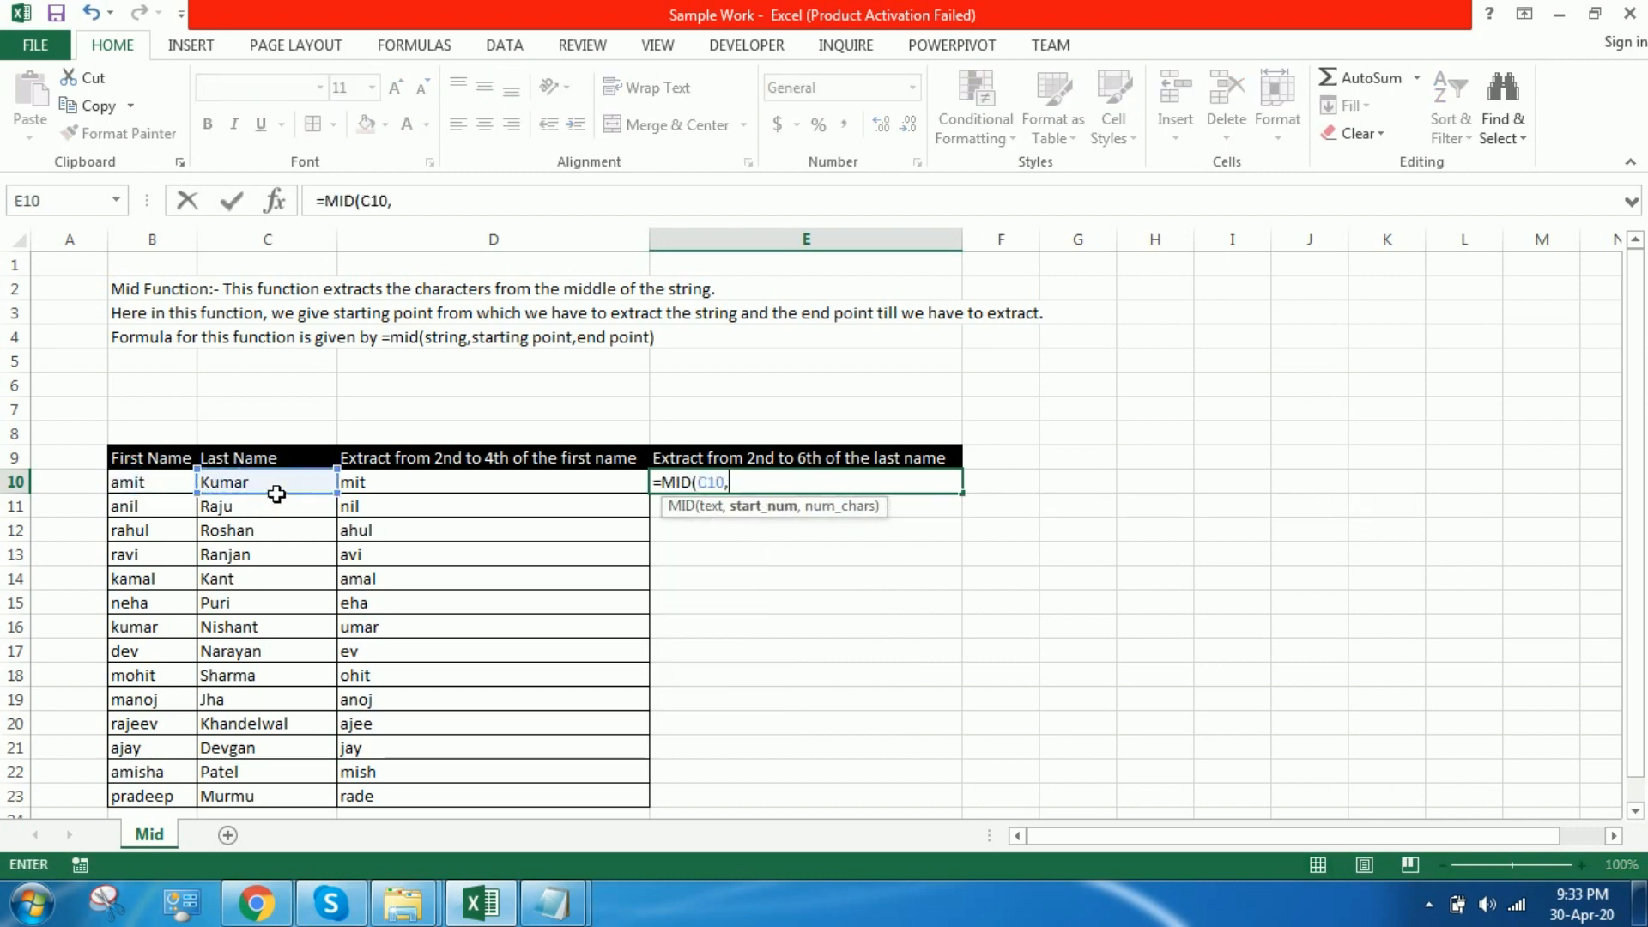
pyautogui.write('2,')
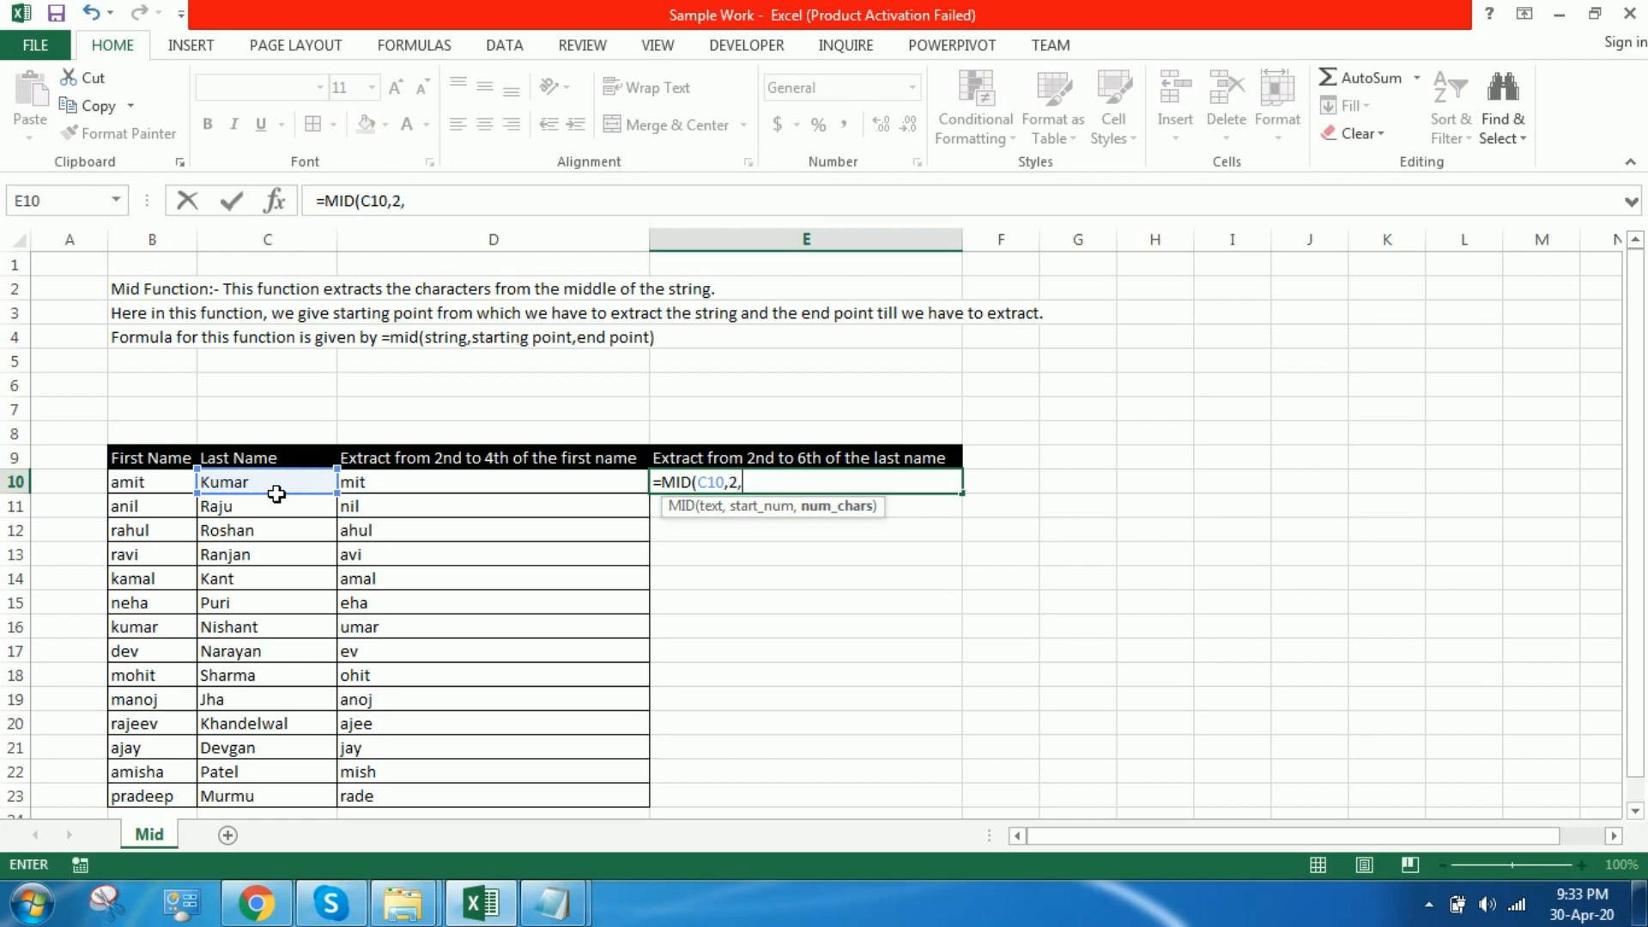
pyautogui.write('6)')
pyautogui.press('Return')
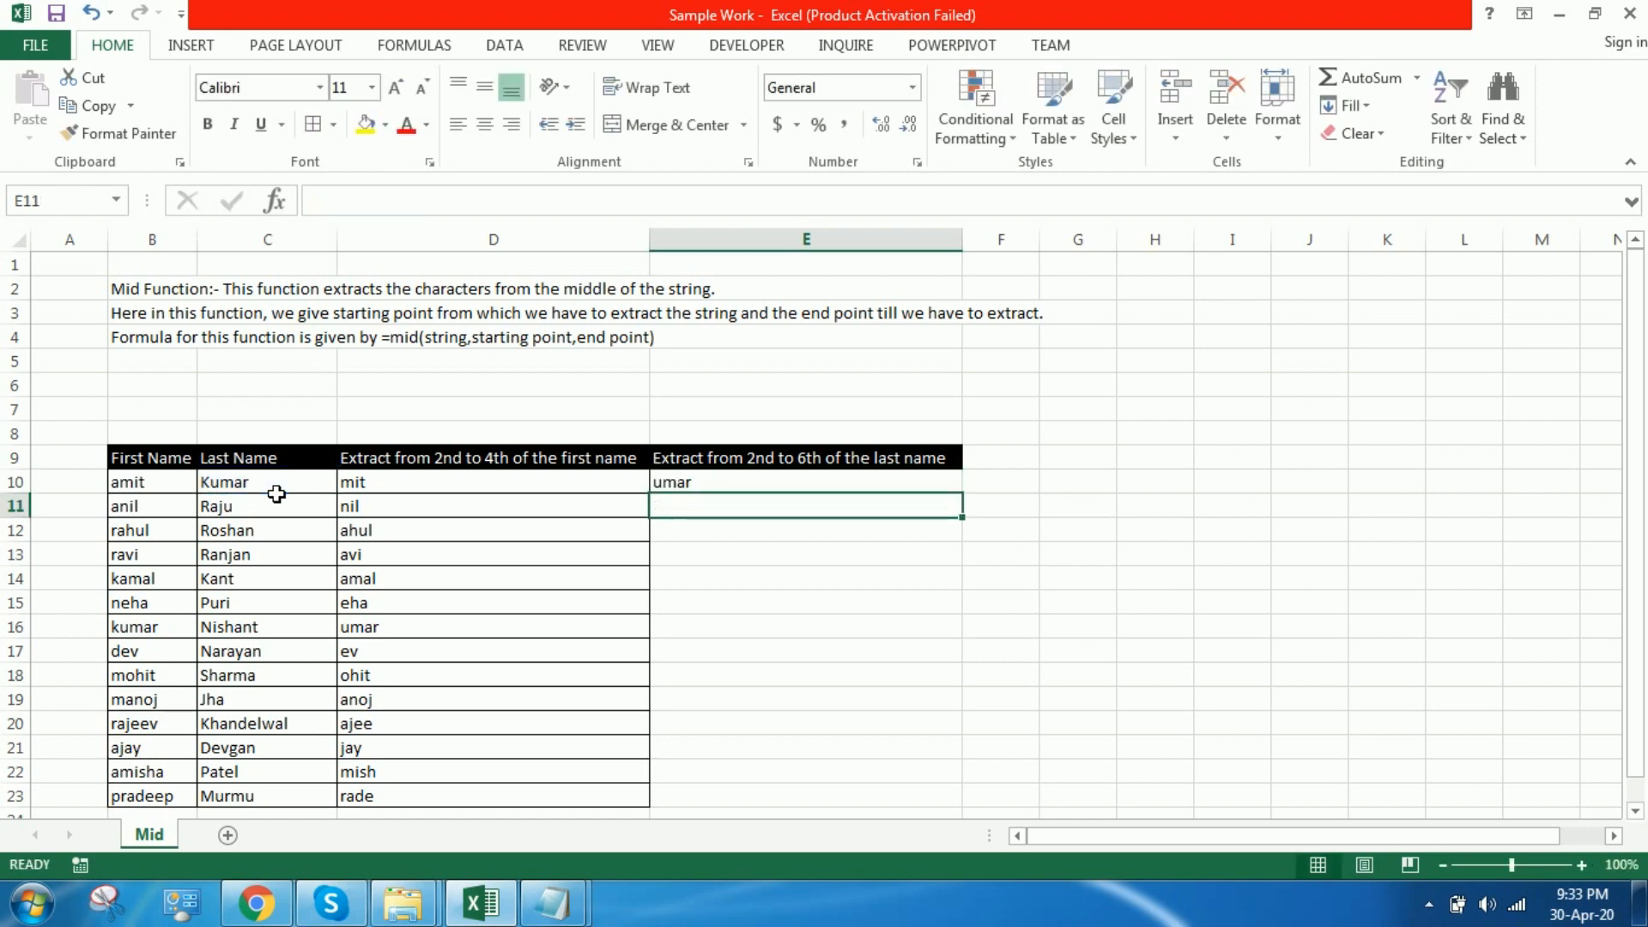
# Step: Fill the E10 formula down through E23 and apply borders to the filled cells
pyautogui.click(729, 489)
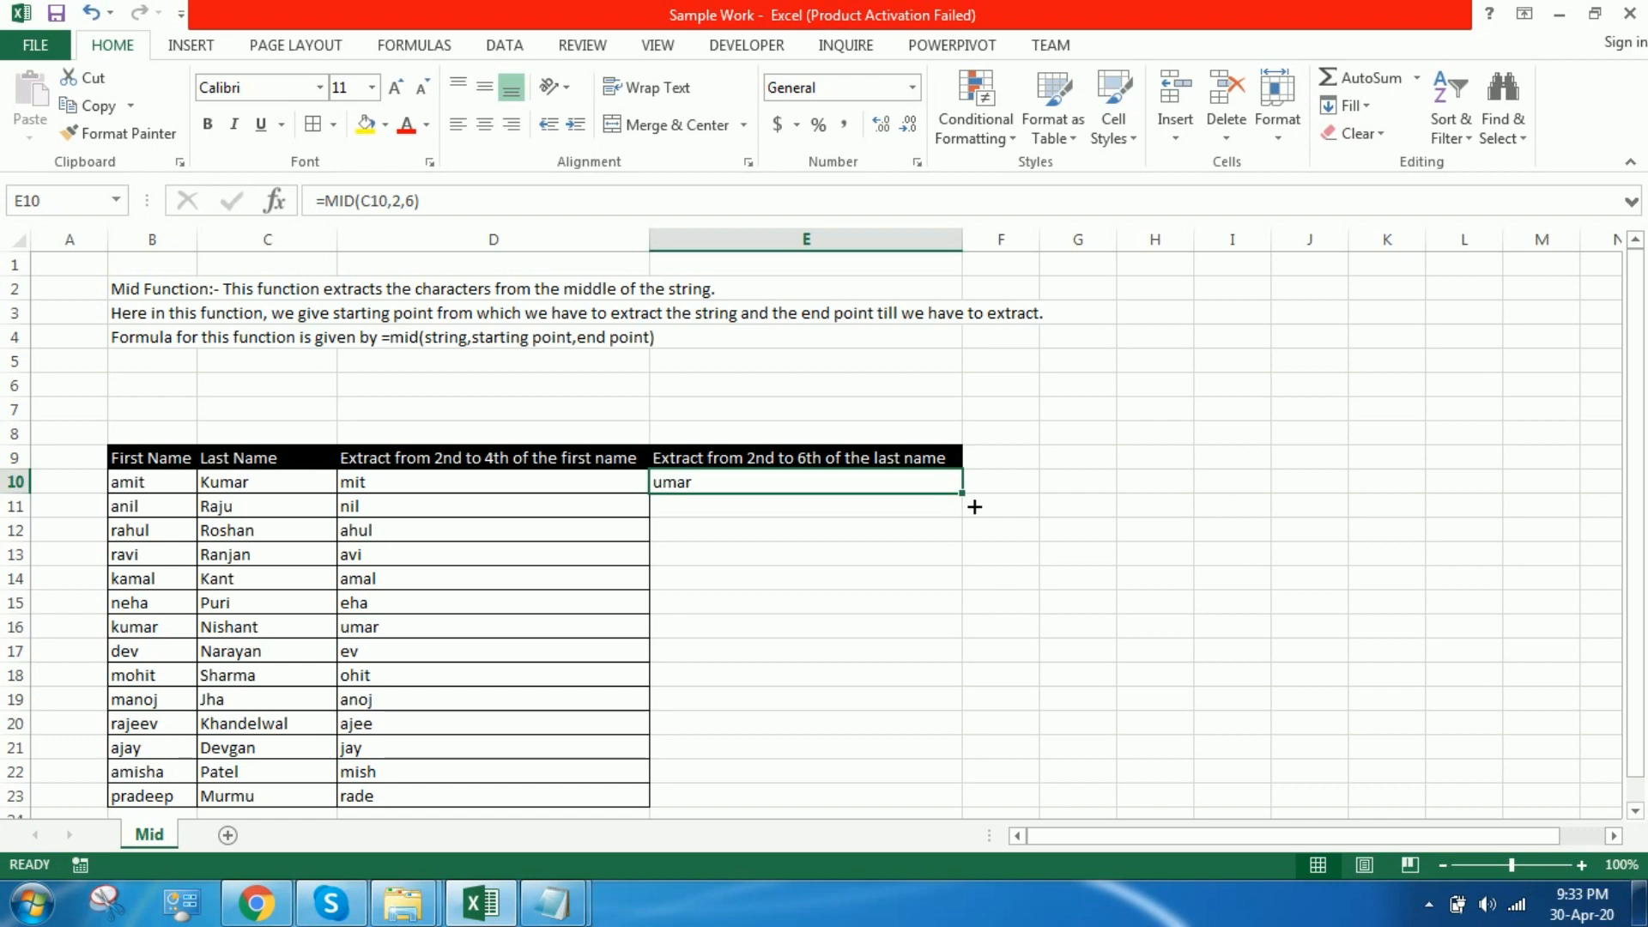
pyautogui.moveTo(972, 500); pyautogui.dragTo(954, 723)
pyautogui.moveTo(944, 791); pyautogui.dragTo(943, 804)
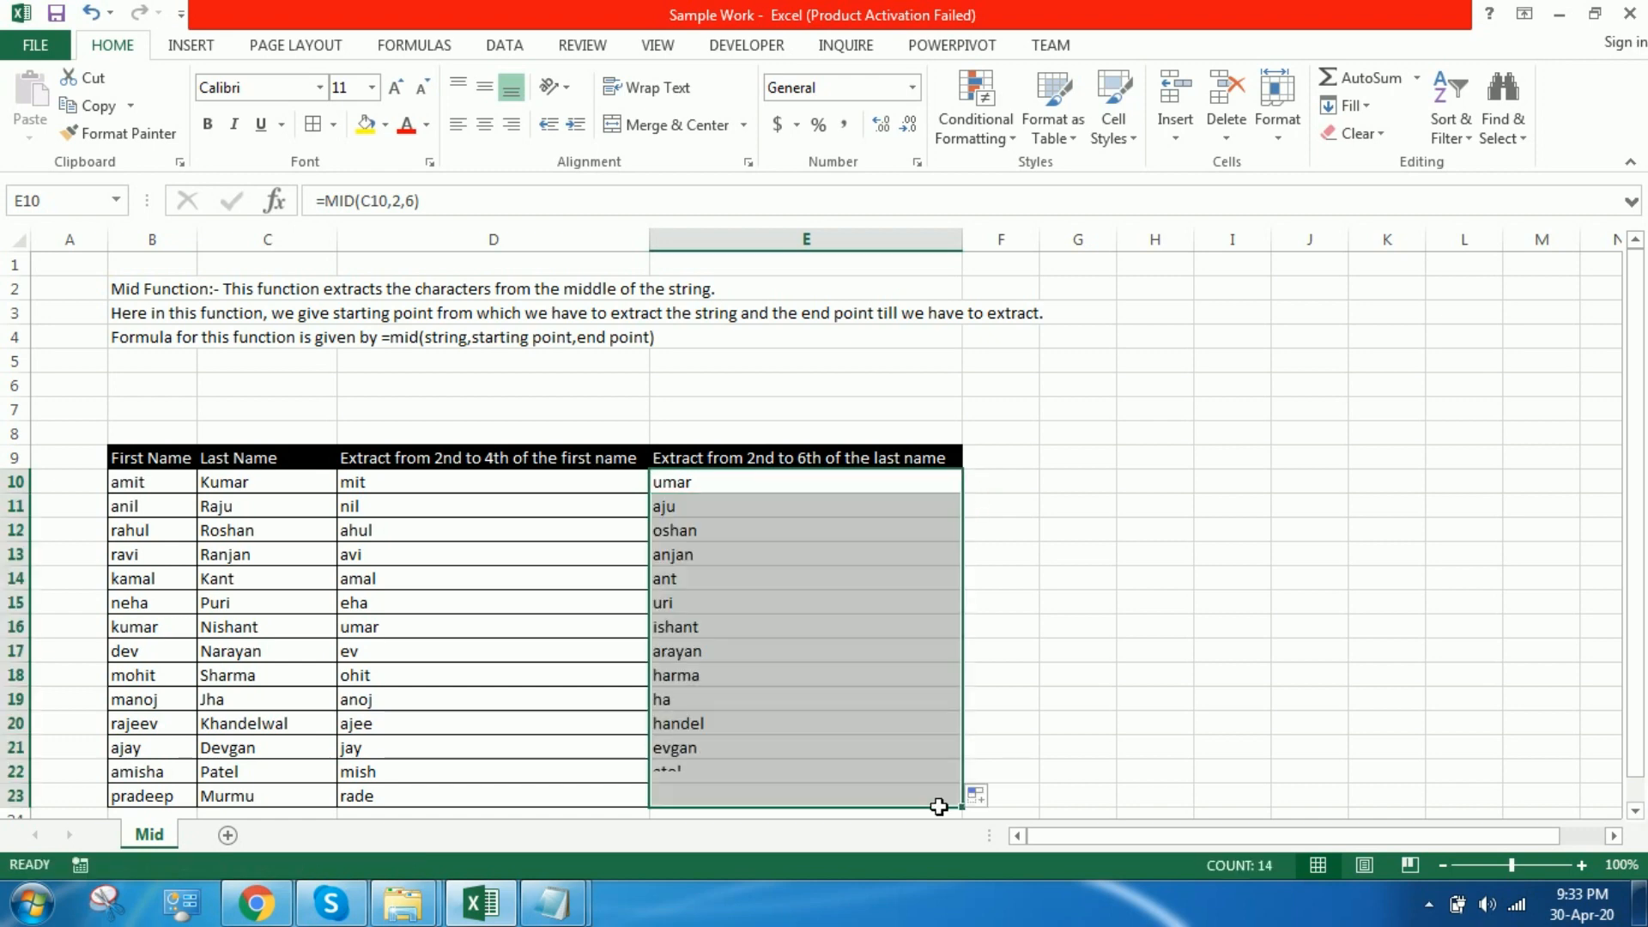
pyautogui.click(313, 126)
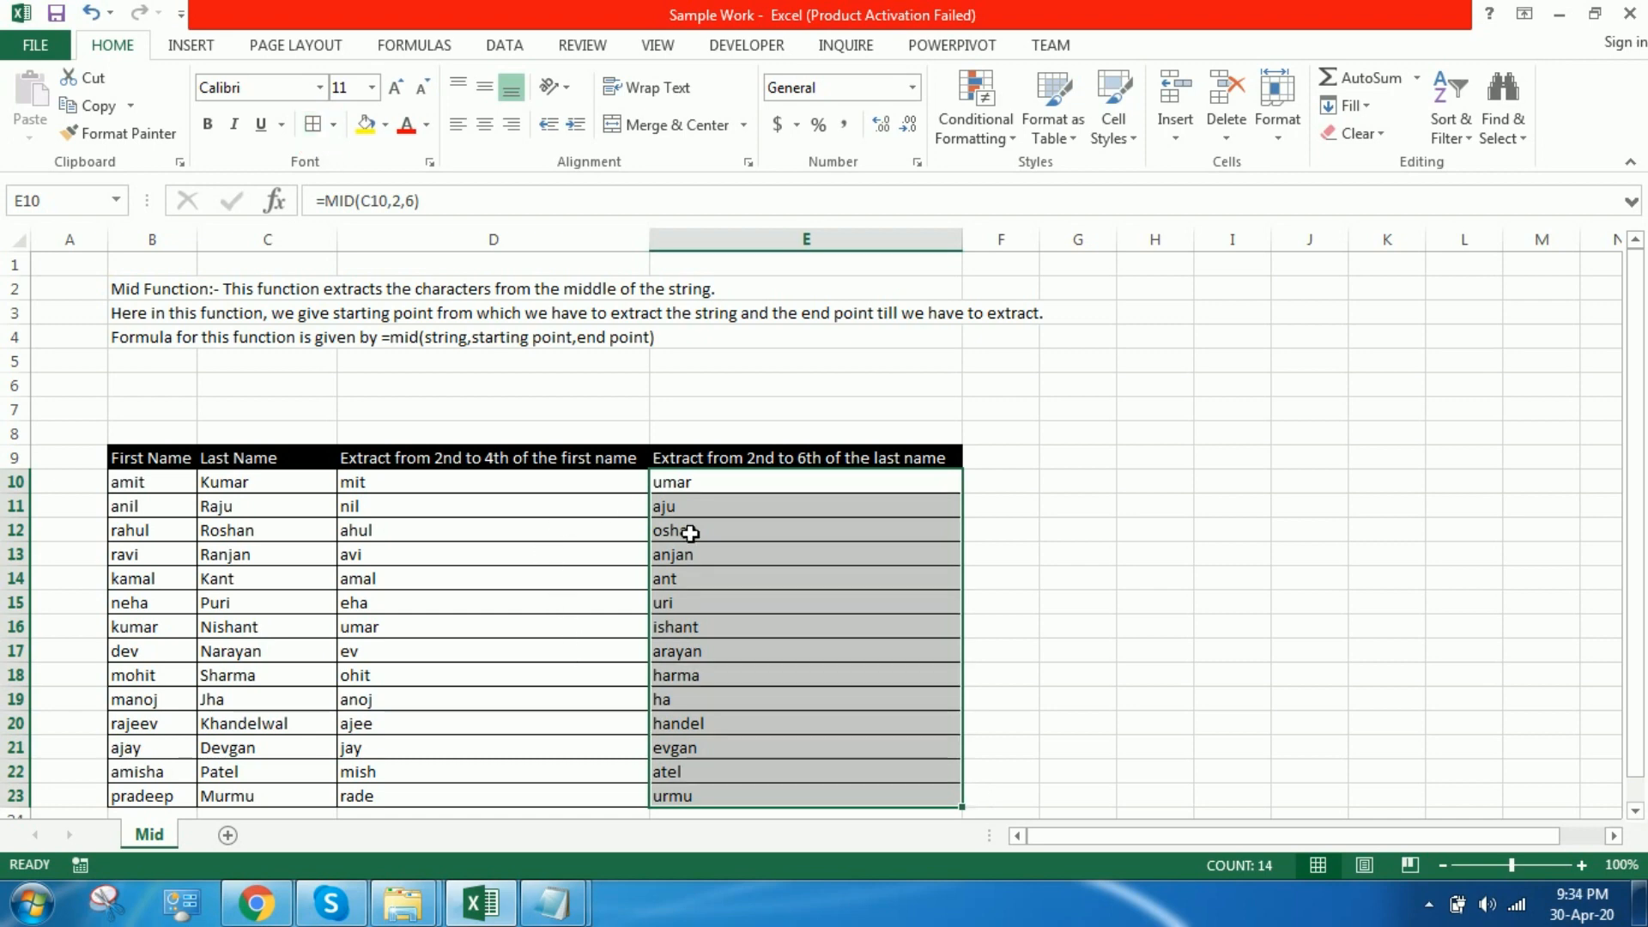
# Step: Convert the formulas in D10:E23 to static values by copying the range and pasting values only in place
pyautogui.moveTo(527, 493); pyautogui.dragTo(741, 735)
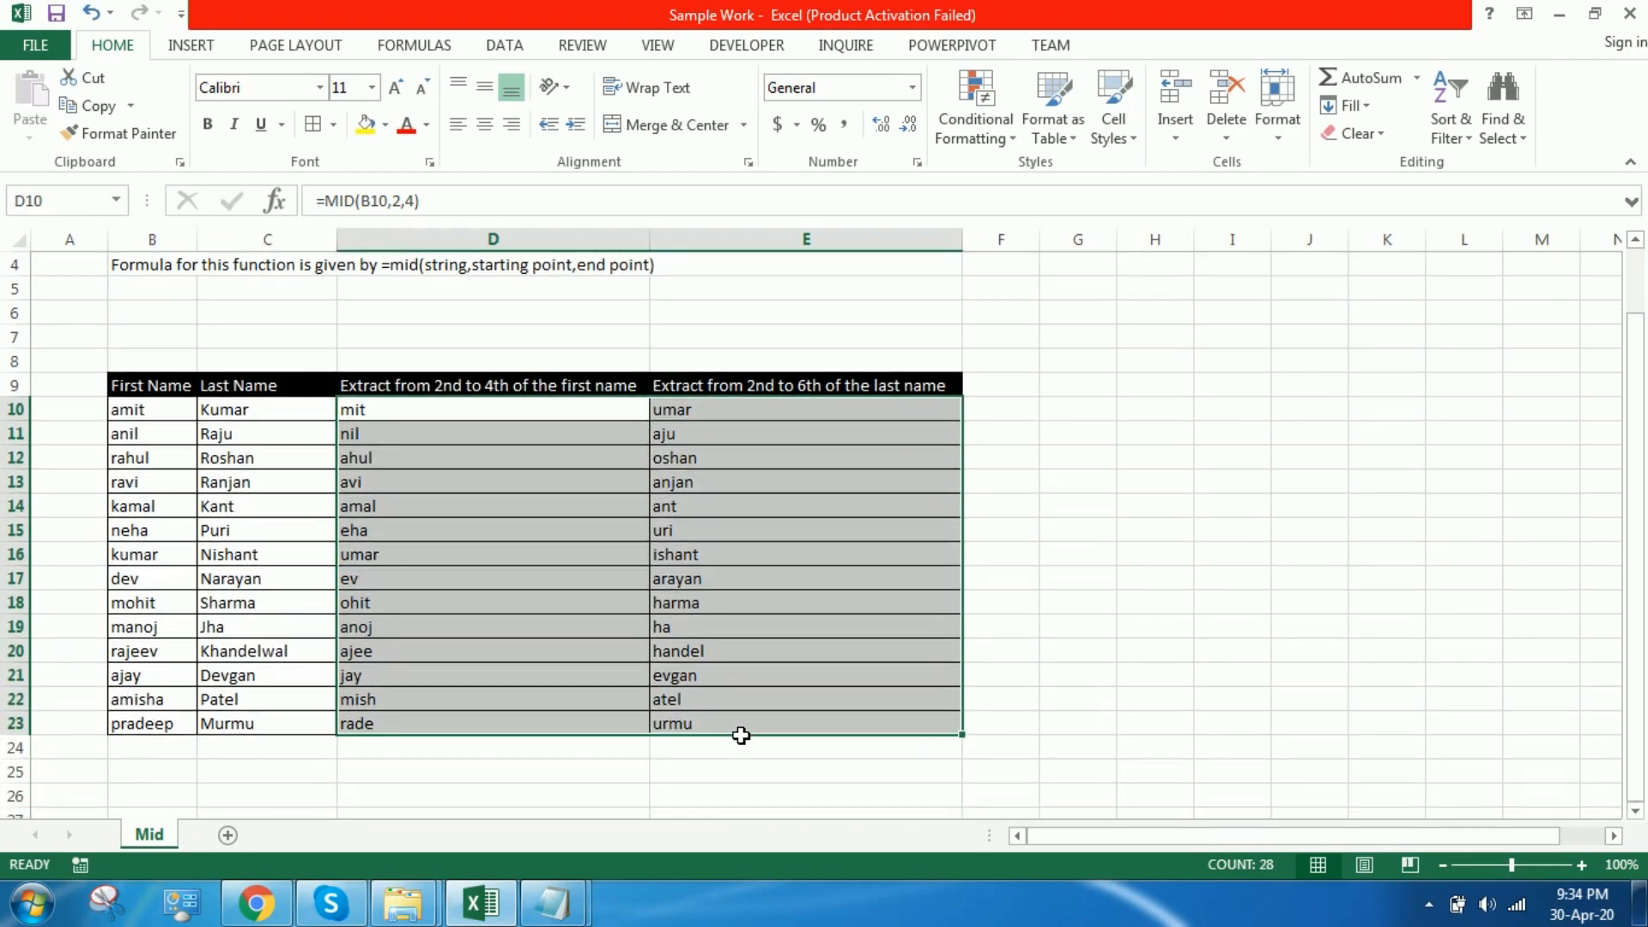
pyautogui.click(99, 107)
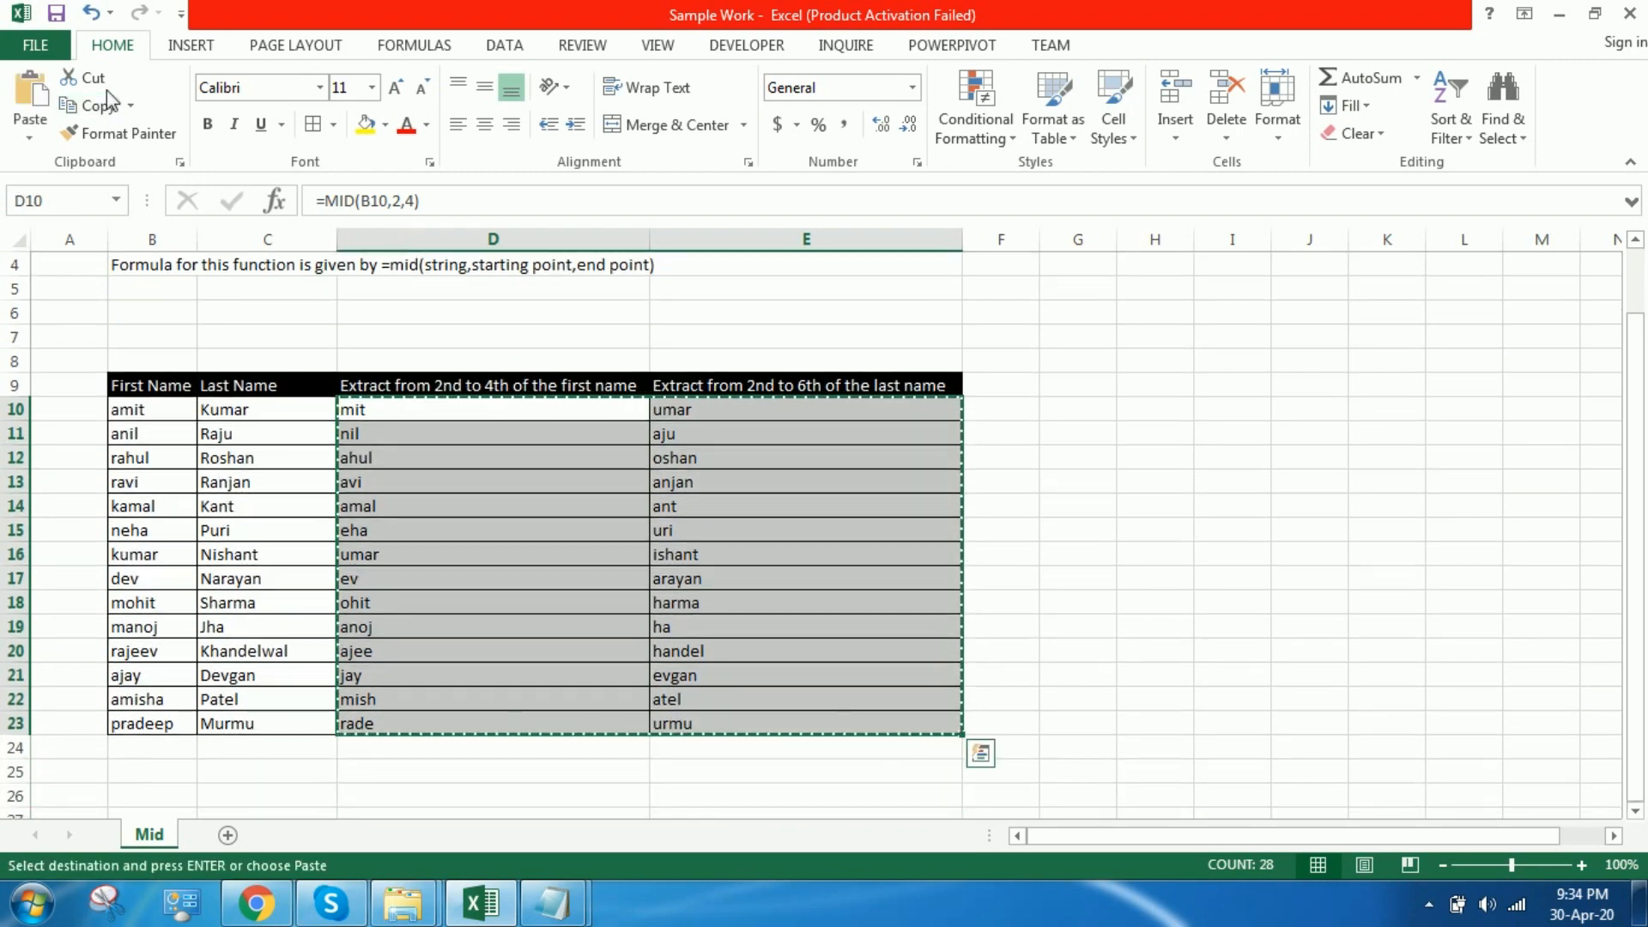
pyautogui.click(29, 136)
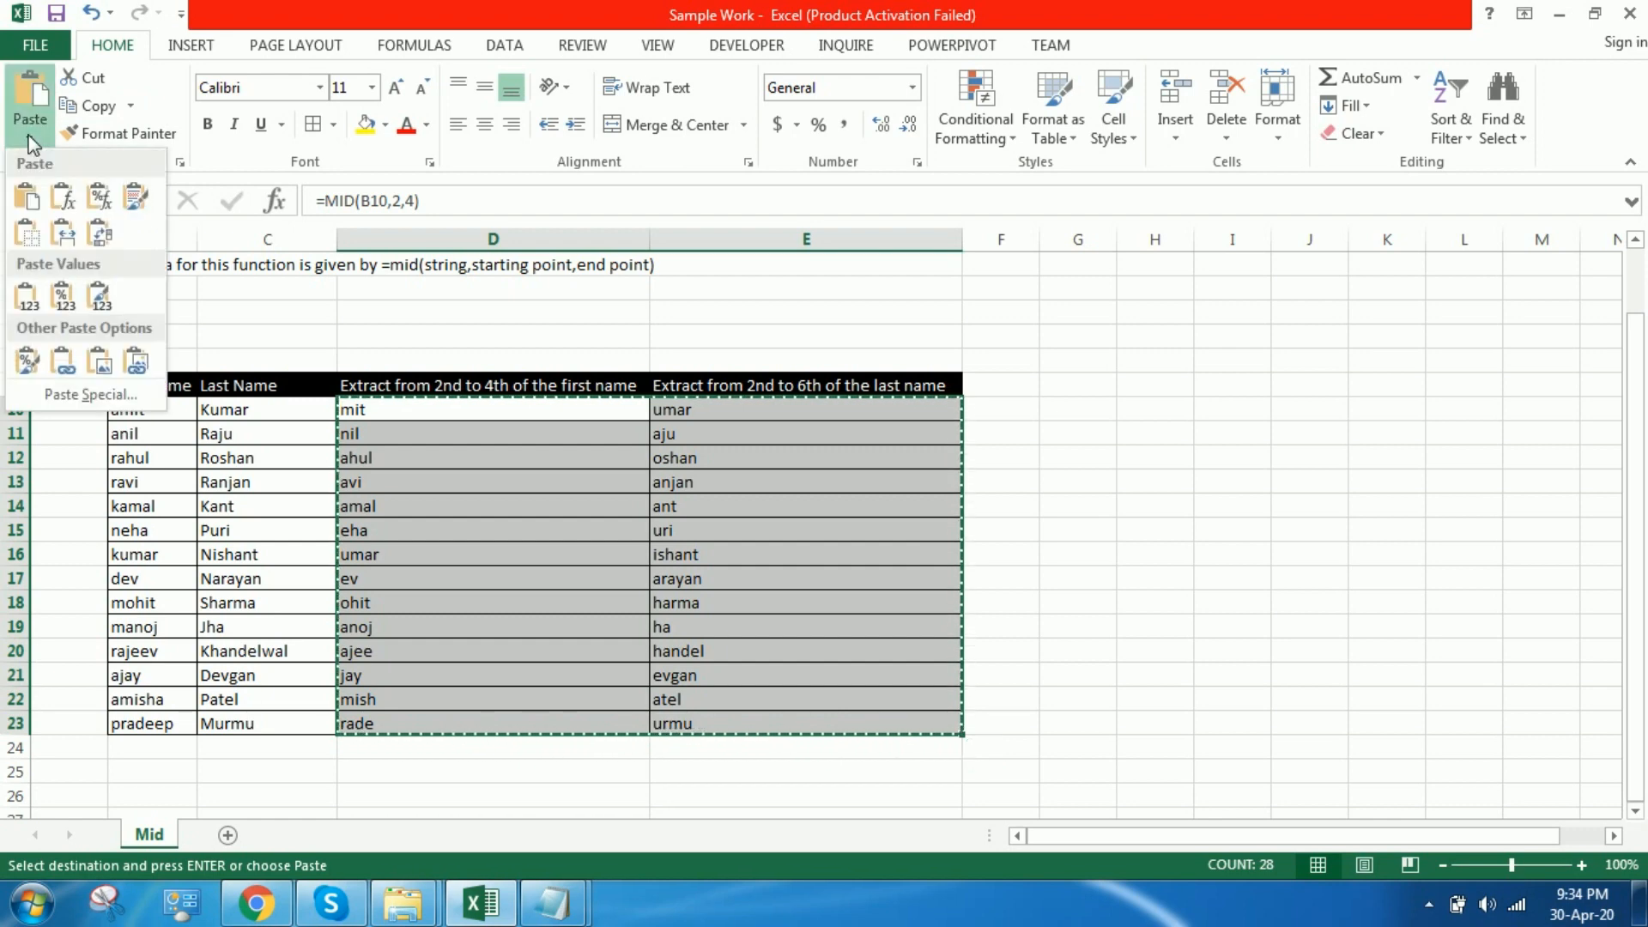
pyautogui.click(27, 295)
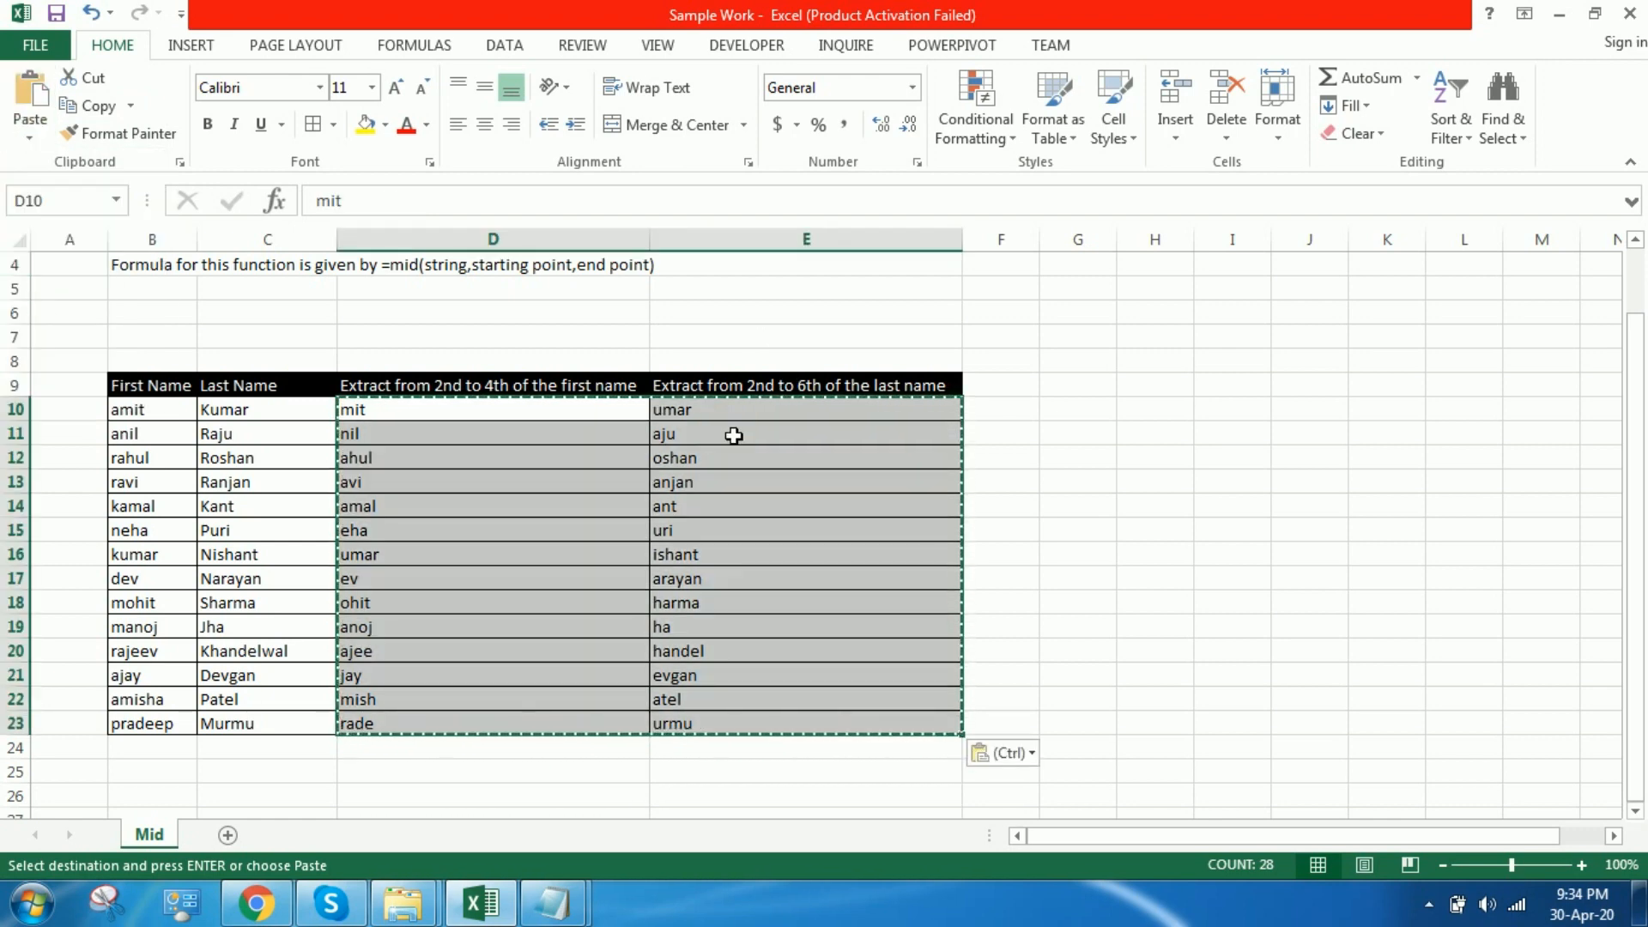
pyautogui.click(734, 436)
pyautogui.press('Escape')
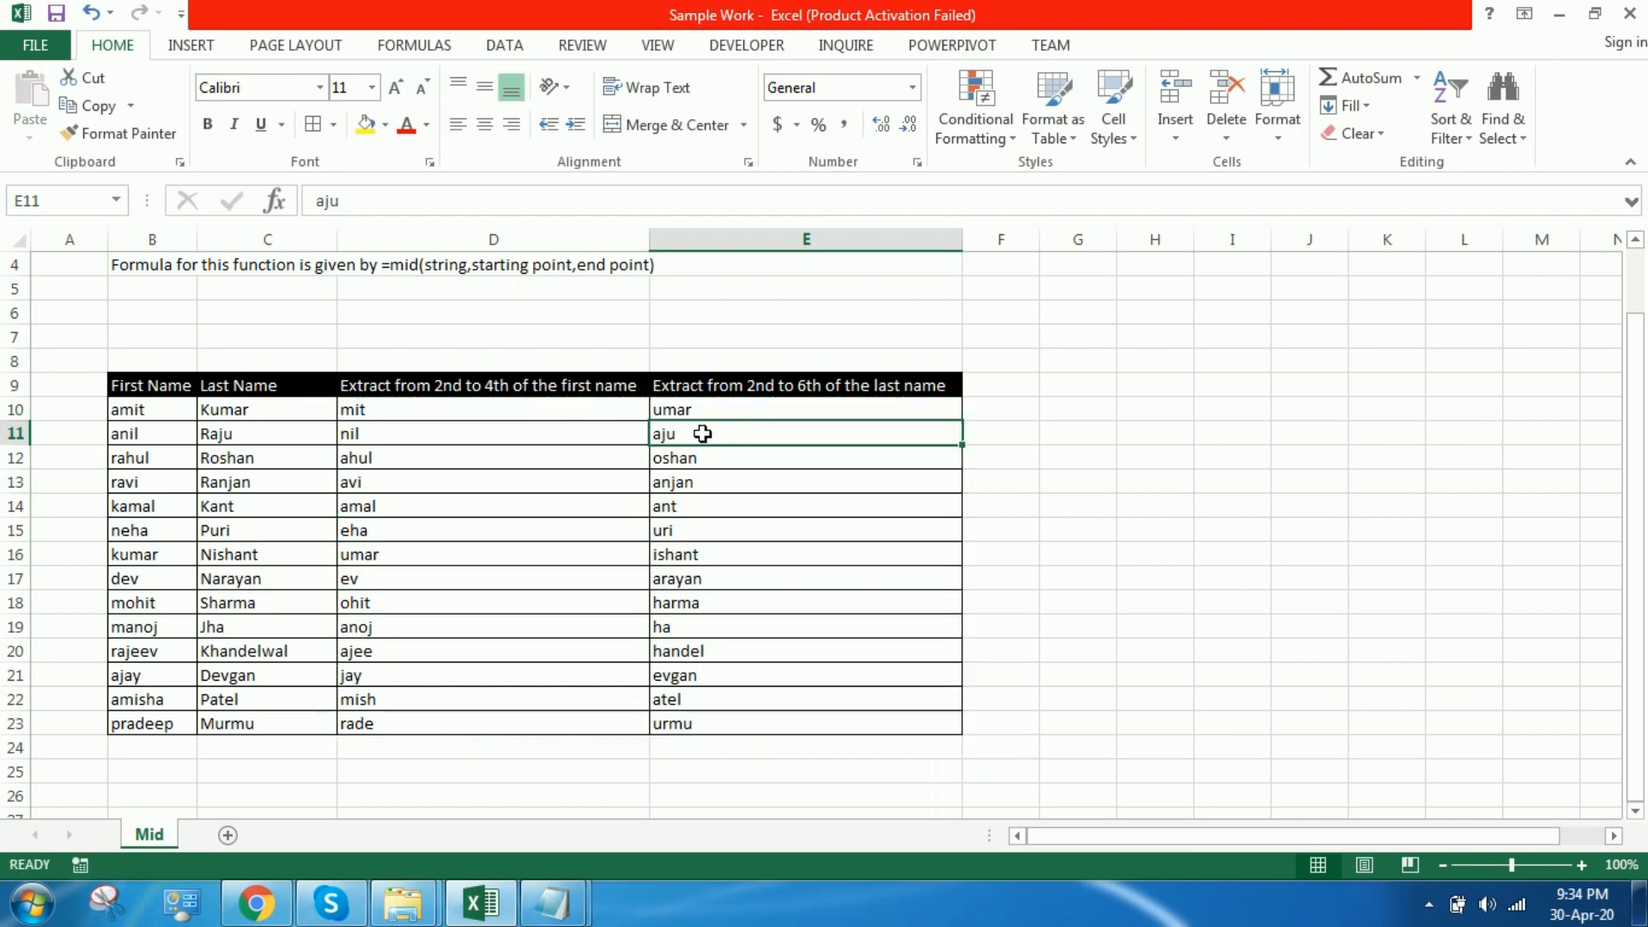
# Step: Check the contents of cells D10 and E10 for static text instead of MID formulas
pyautogui.click(673, 412)
pyautogui.click(443, 416)
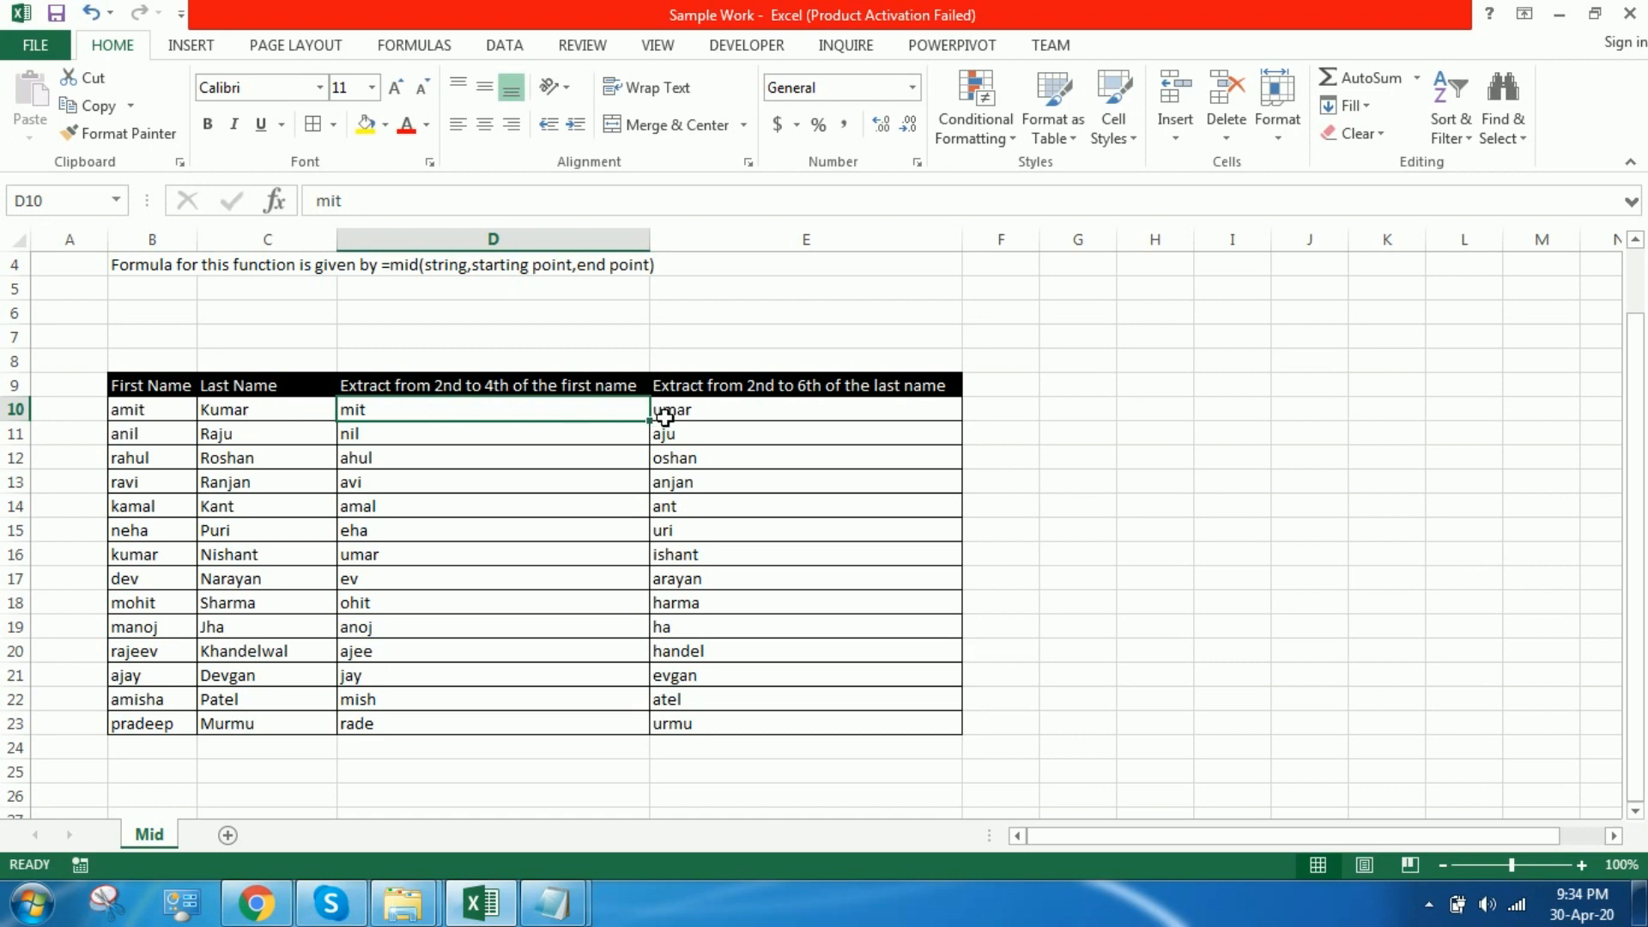
pyautogui.scroll(1, 666, 418)
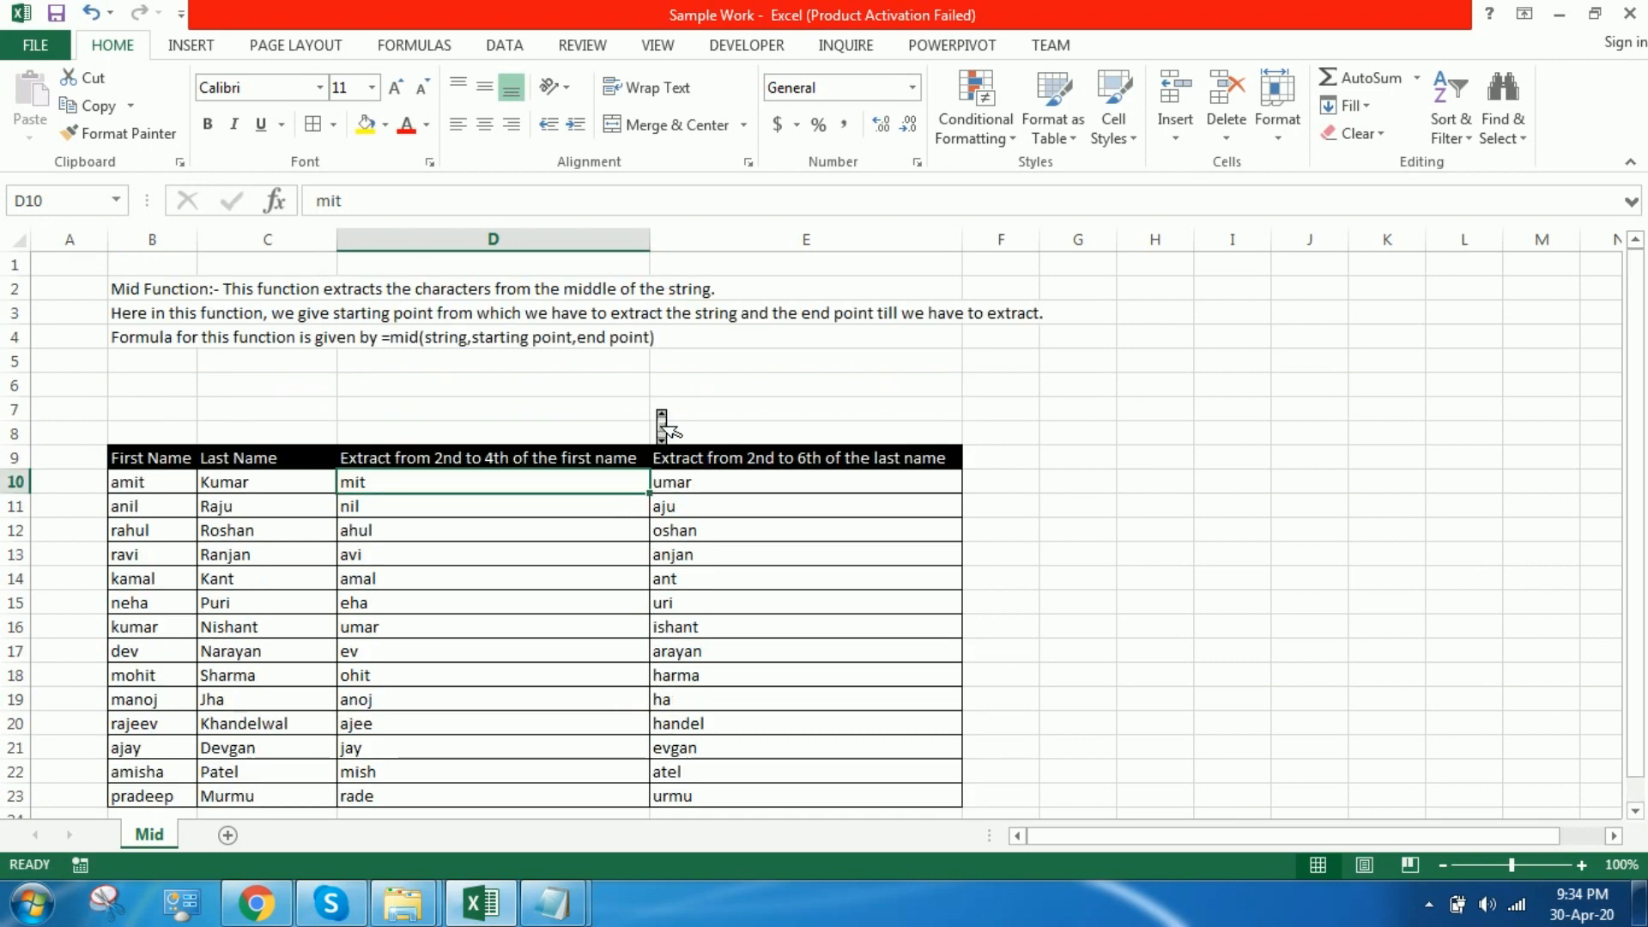
pyautogui.click(727, 485)
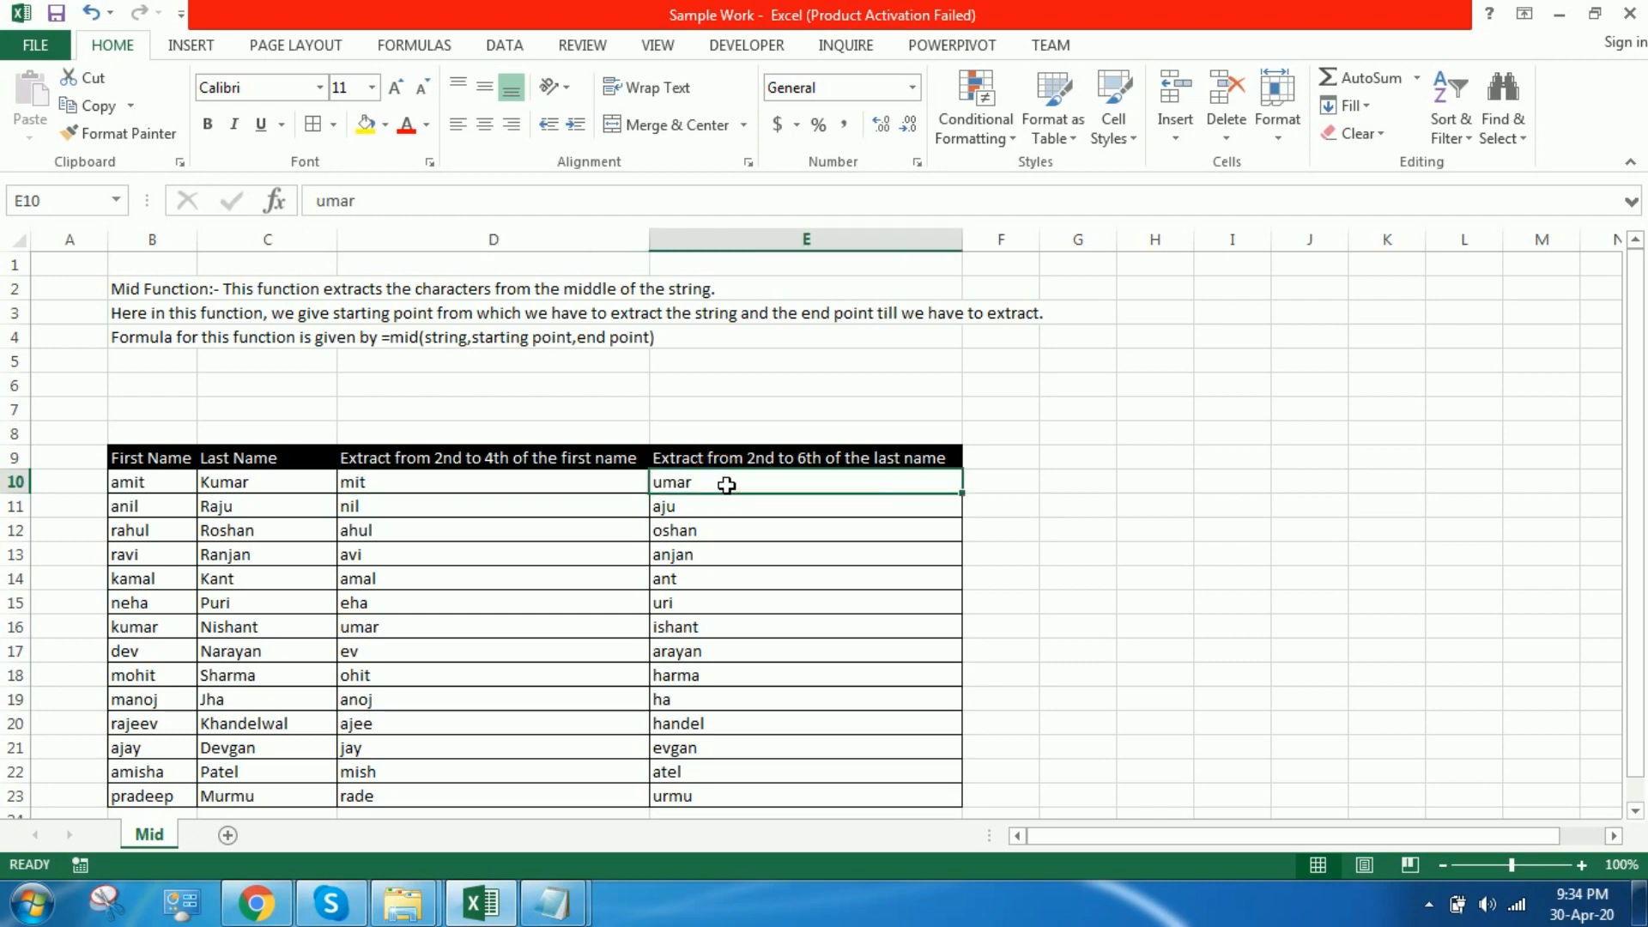
pyautogui.press('F2')
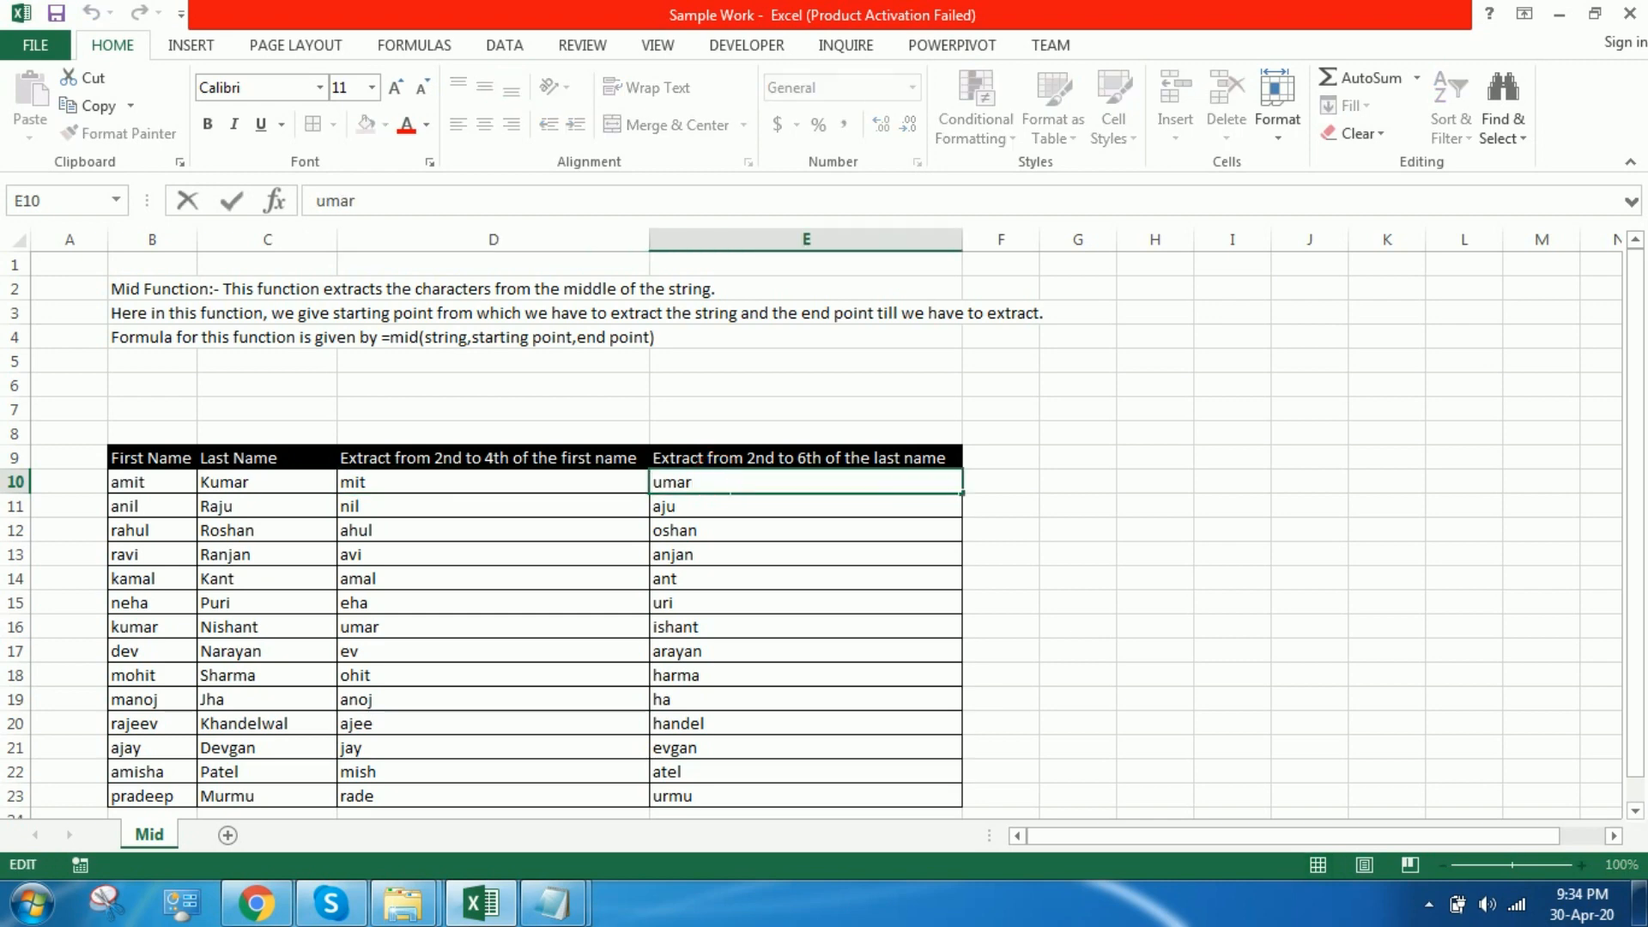
pyautogui.click(725, 561)
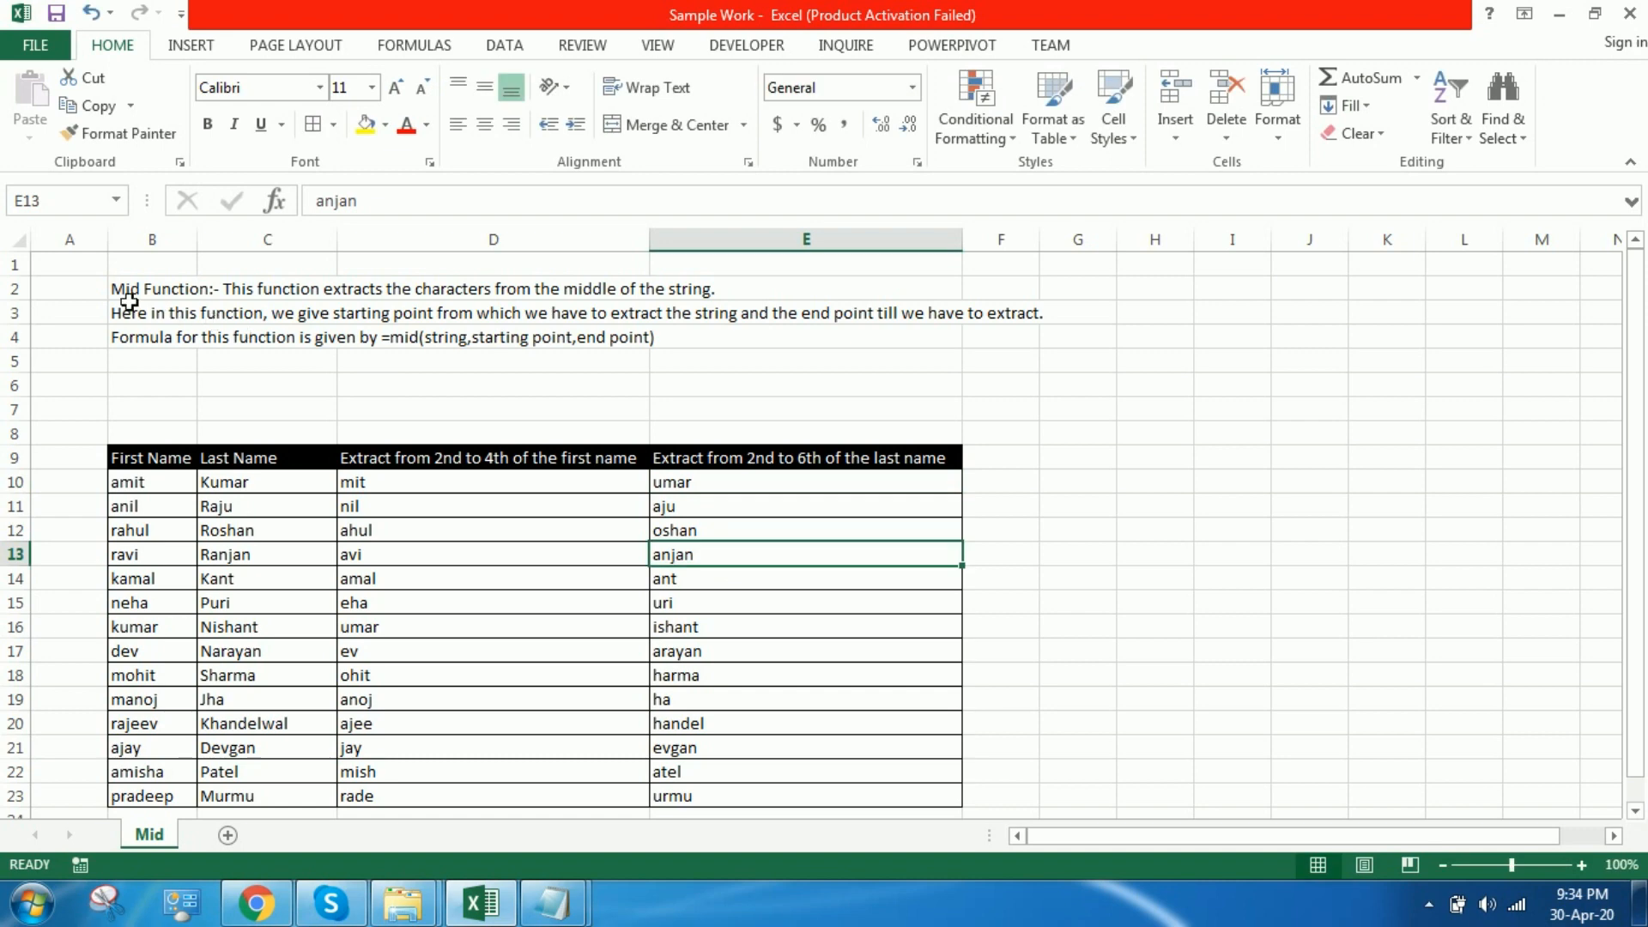
# Step: Increase the font size of the MID function description in B2:B4 to 14
pyautogui.click(94, 266)
pyautogui.moveTo(136, 289); pyautogui.dragTo(153, 339)
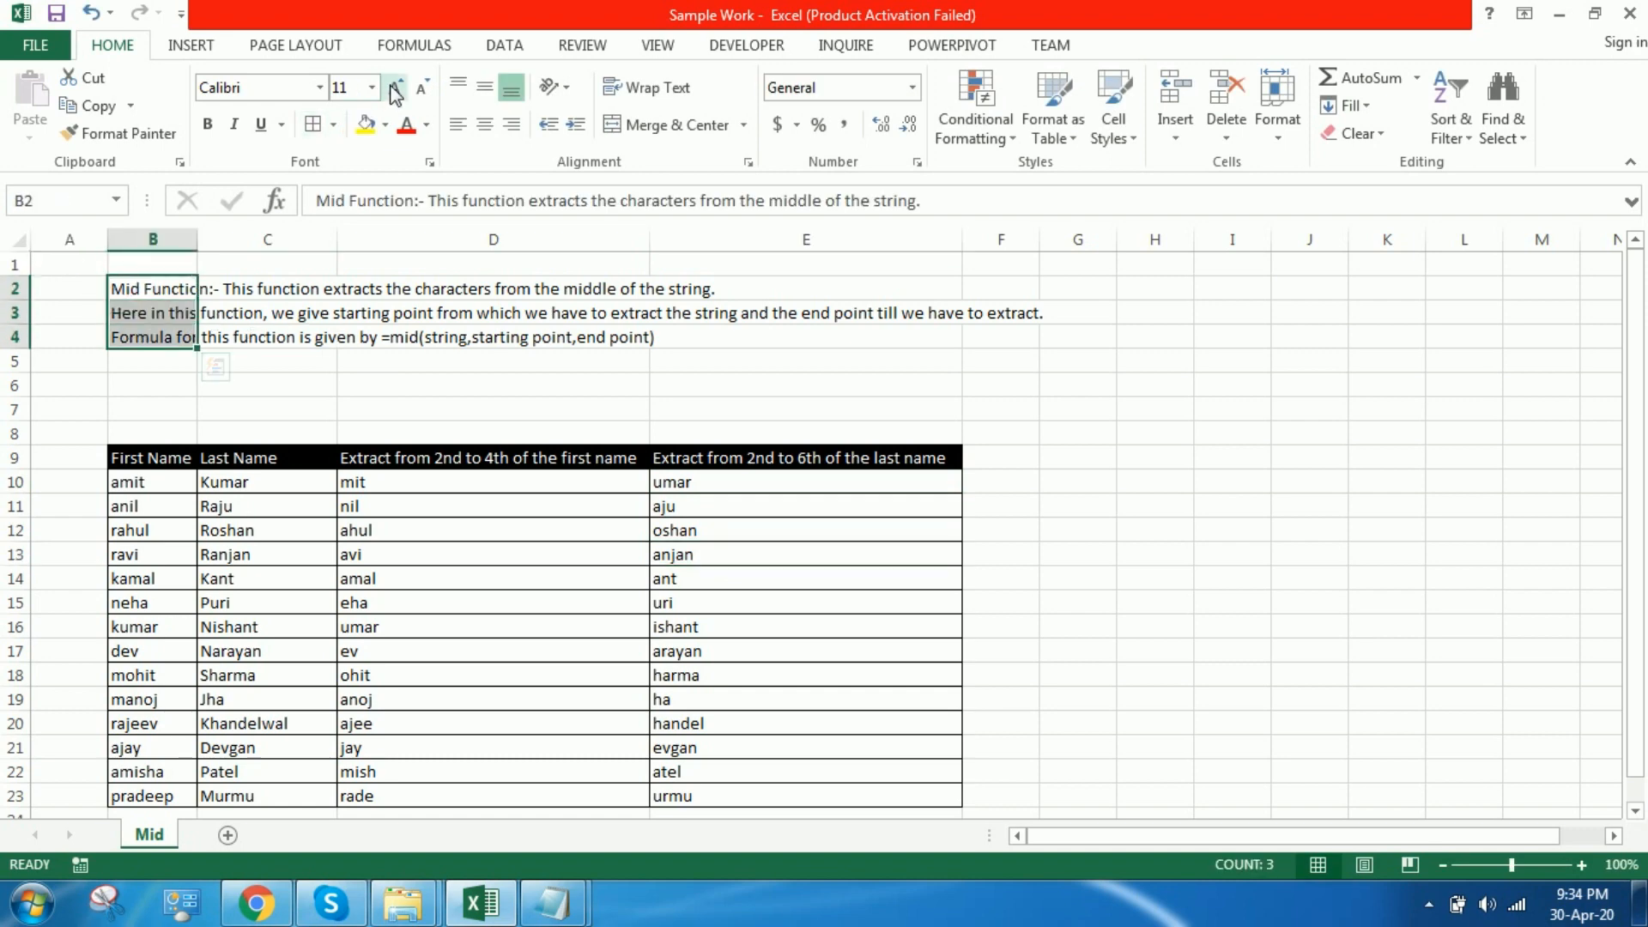
pyautogui.click(395, 89)
pyautogui.click(395, 89)
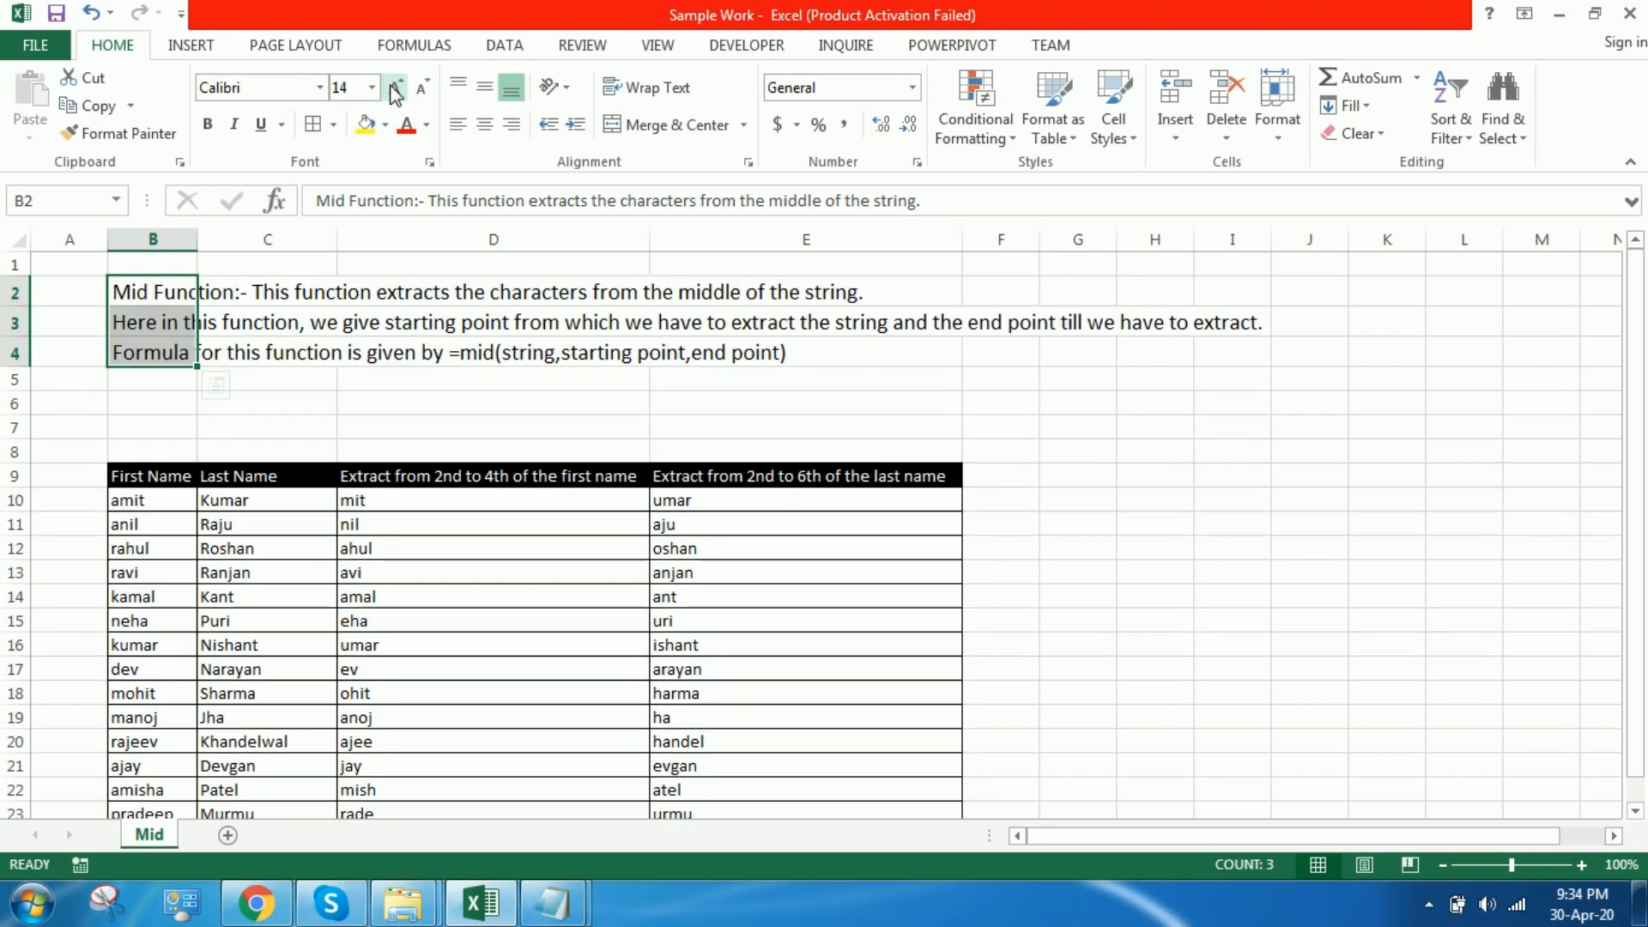
# Step: Delete the empty rows 6 and 7 between the description and the names table
pyautogui.moveTo(16, 403); pyautogui.dragTo(39, 441)
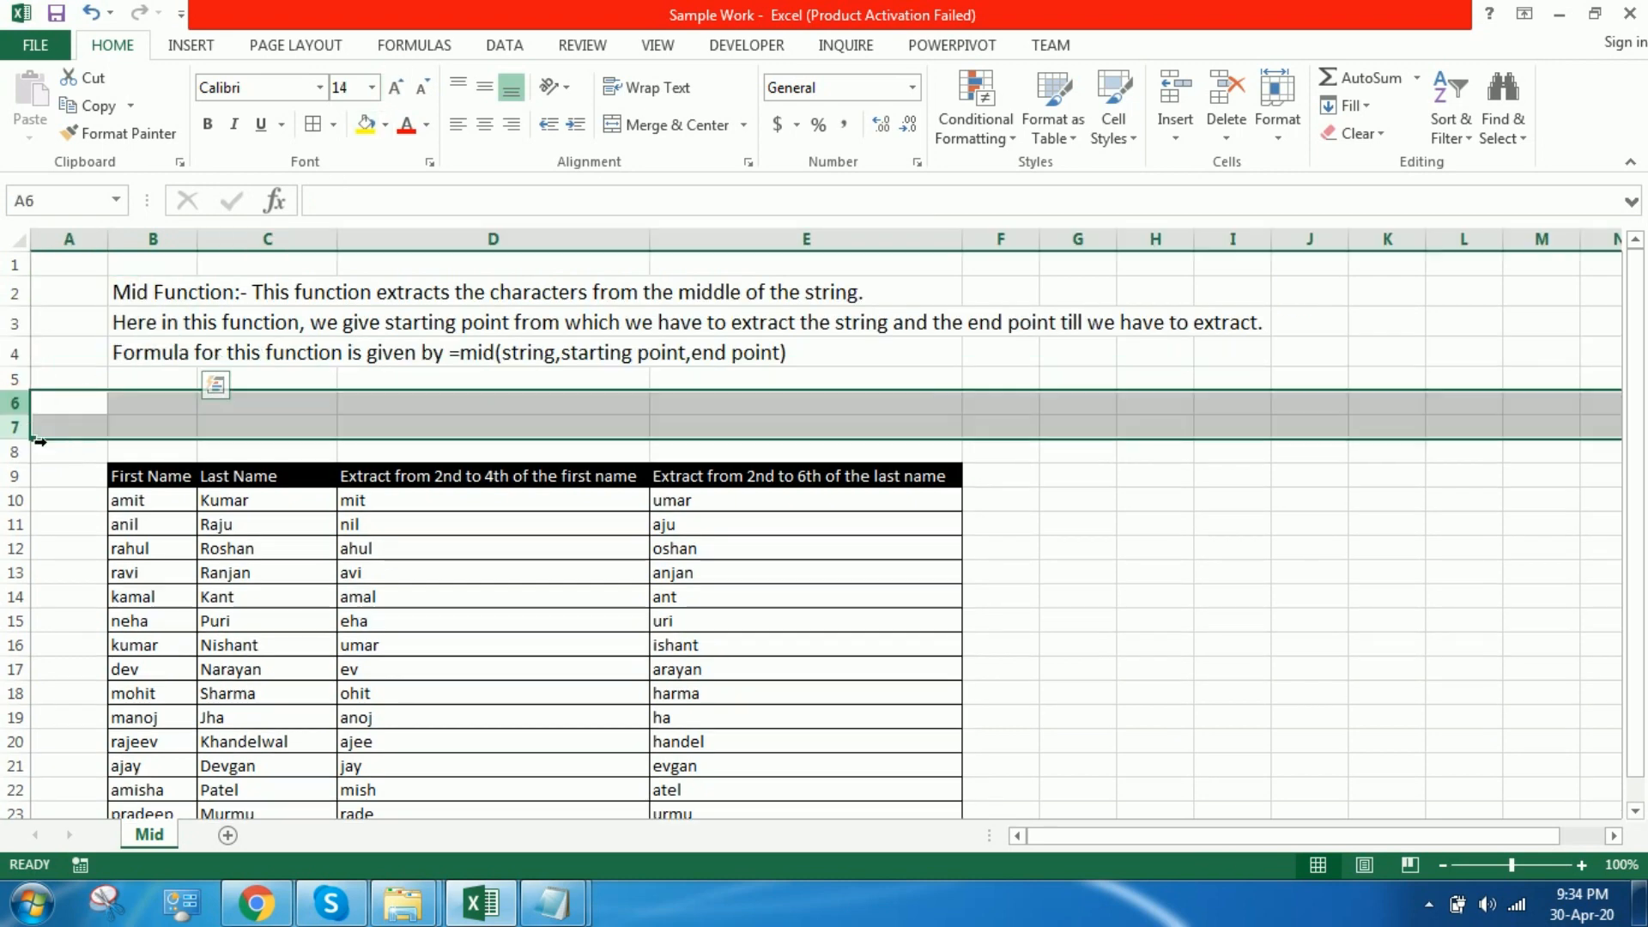
pyautogui.hotkey('ctrl', '-')
pyautogui.click(736, 556)
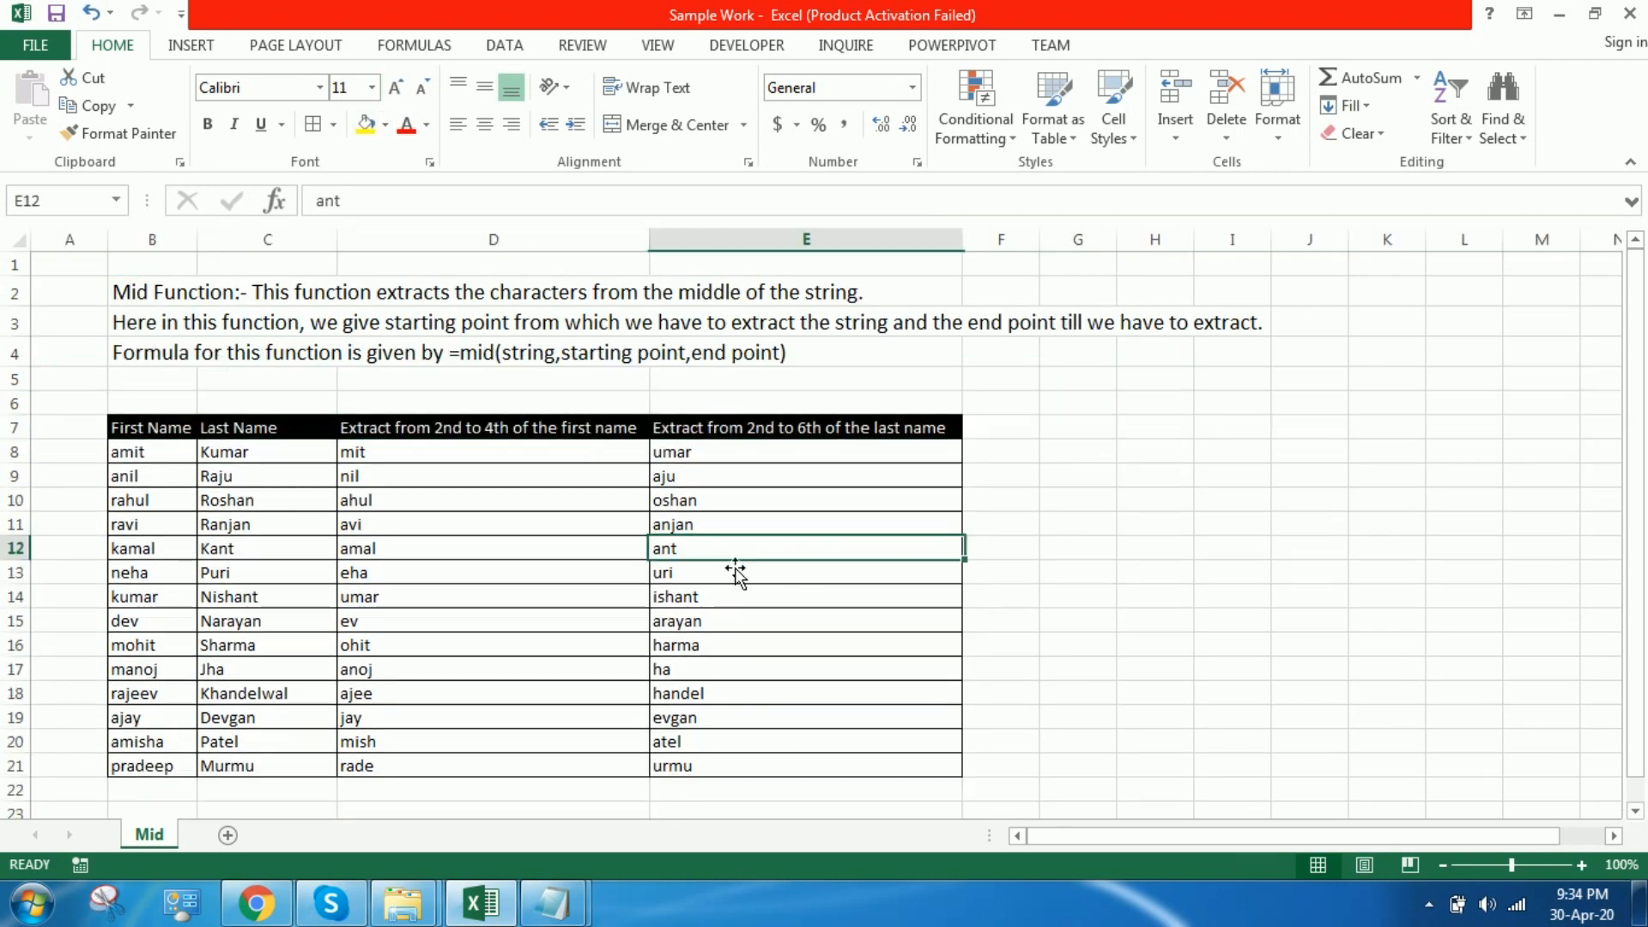